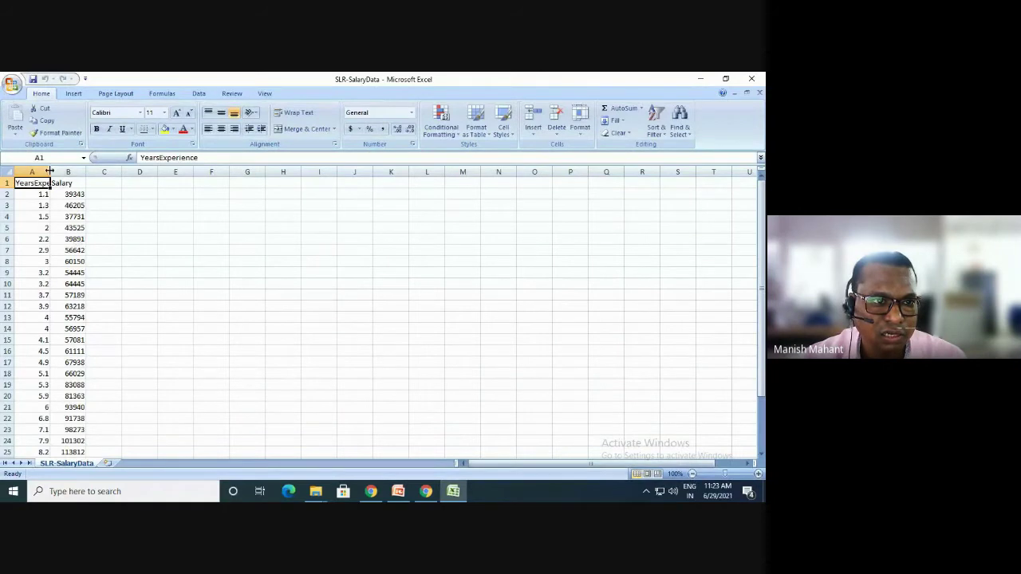
Widen column A to fit the YearsExperience heading and review the salary data down to its last row
{"action": "double_click", "coordinate": [51, 171]}
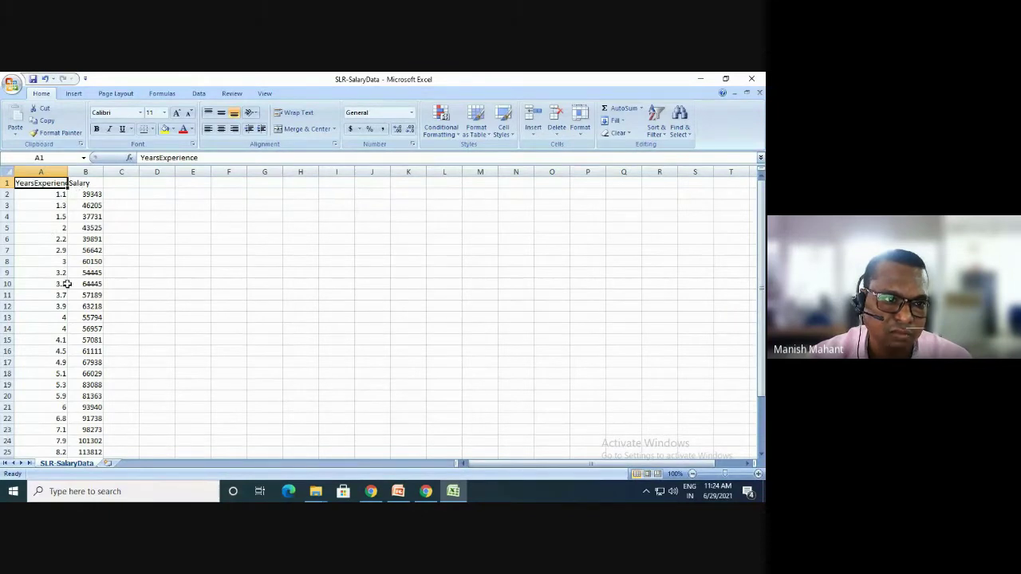
{"action": "scroll", "coordinate": [72, 288], "scroll_direction": "down", "scroll_amount": 6}
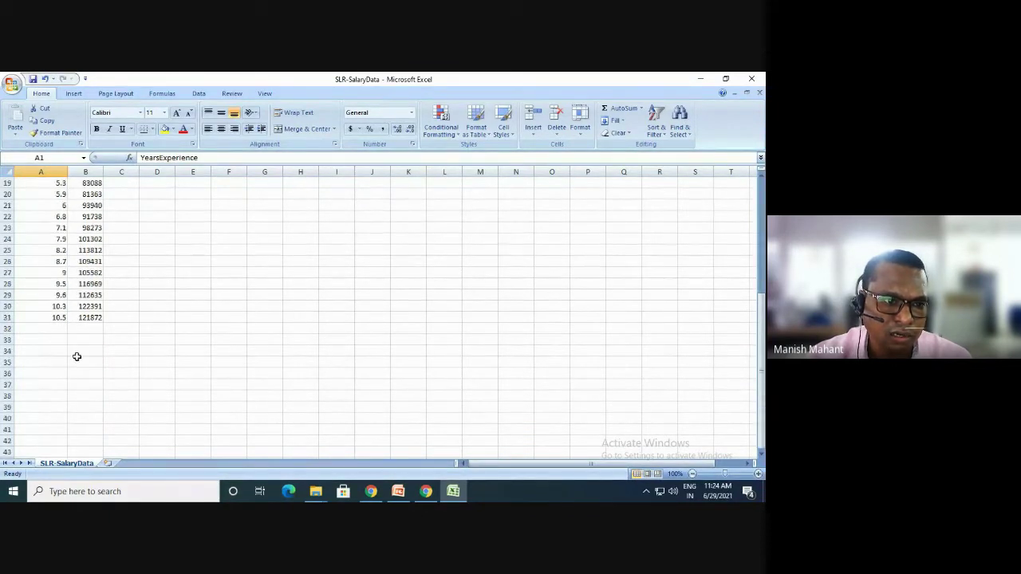
{"action": "left_click", "coordinate": [50, 327]}
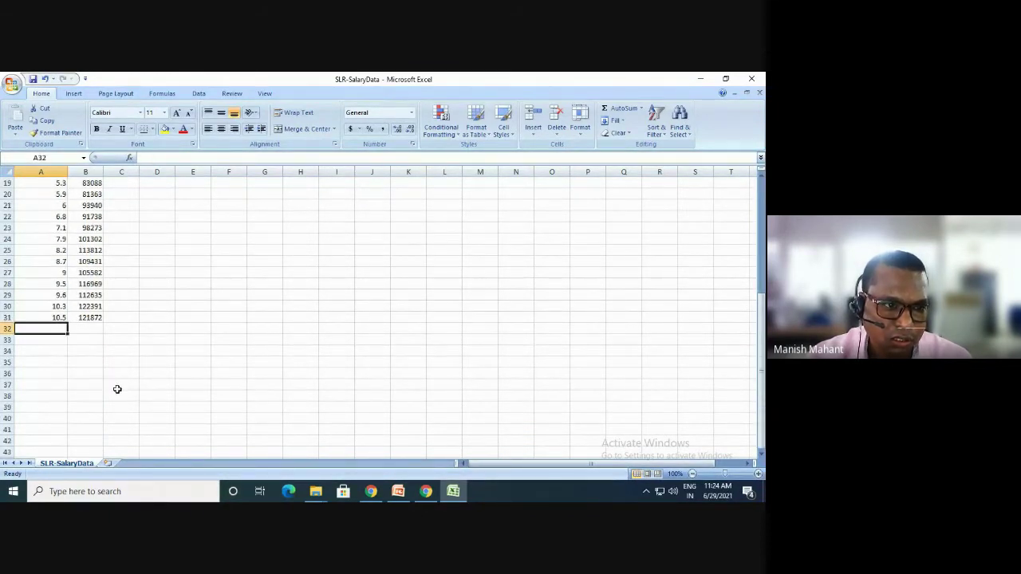
{"action": "scroll", "coordinate": [113, 347], "scroll_direction": "down", "scroll_amount": 1}
{"action": "scroll", "coordinate": [112, 347], "scroll_direction": "down", "scroll_amount": 1}
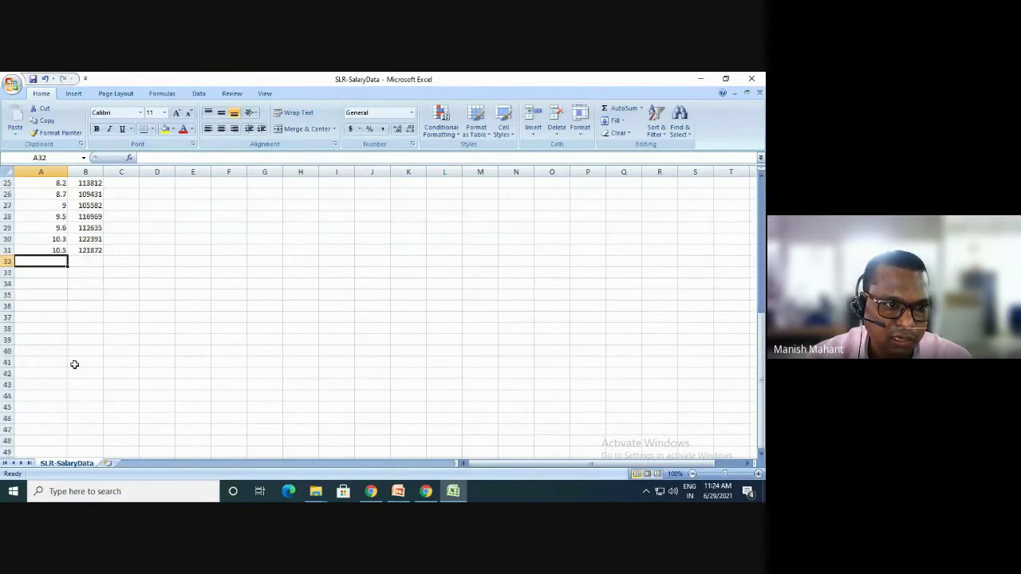
{"action": "left_click", "coordinate": [111, 271]}
{"action": "scroll", "coordinate": [84, 327], "scroll_direction": "up", "scroll_amount": 4}
{"action": "scroll", "coordinate": [72, 331], "scroll_direction": "up", "scroll_amount": 4}
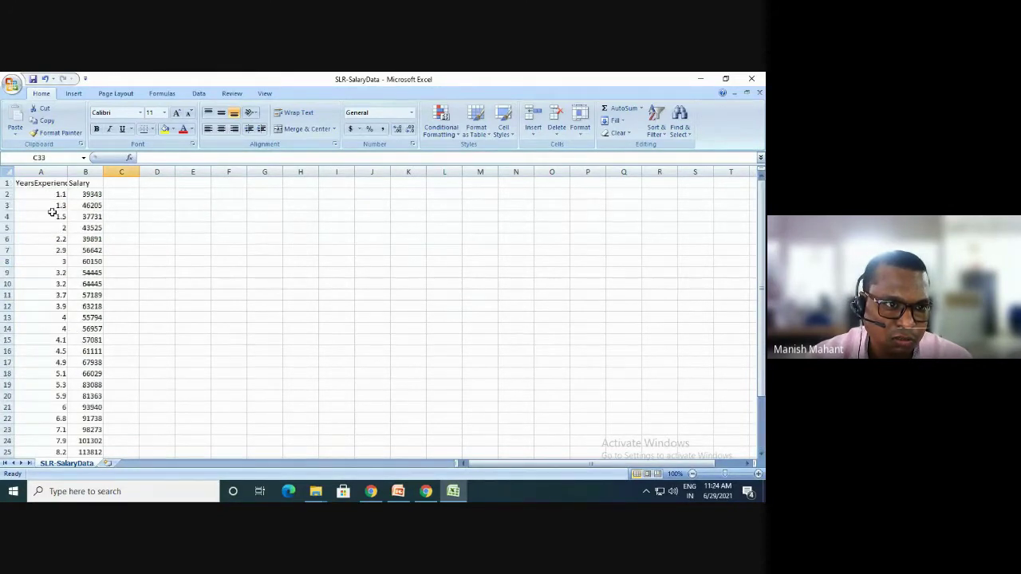
{"action": "scroll", "coordinate": [56, 263], "scroll_direction": "down", "scroll_amount": 9}
{"action": "scroll", "coordinate": [60, 308], "scroll_direction": "up", "scroll_amount": 2}
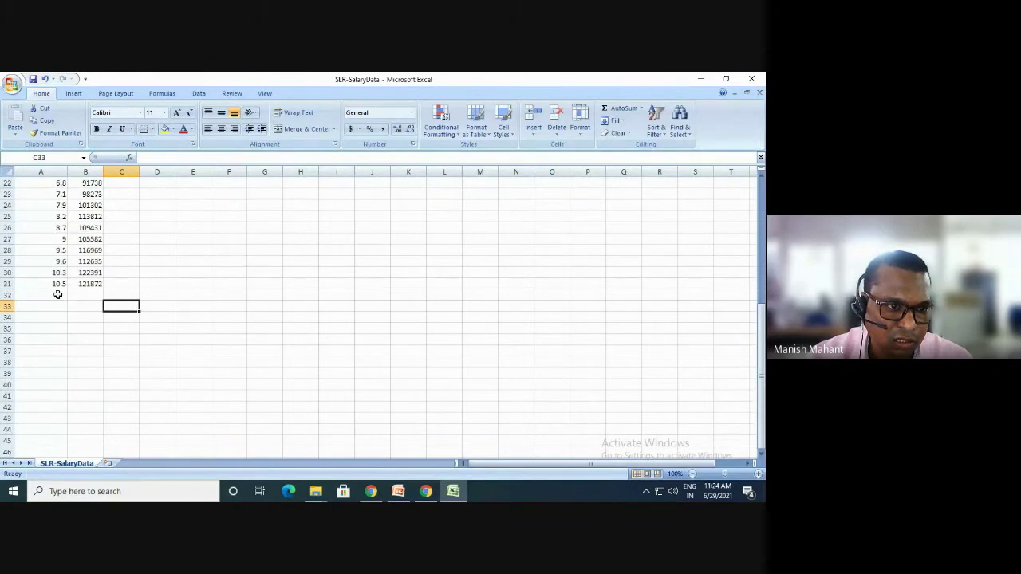
Add the experience values 11 in A32 and 12 in A33 below the existing data
{"action": "left_click", "coordinate": [56, 295]}
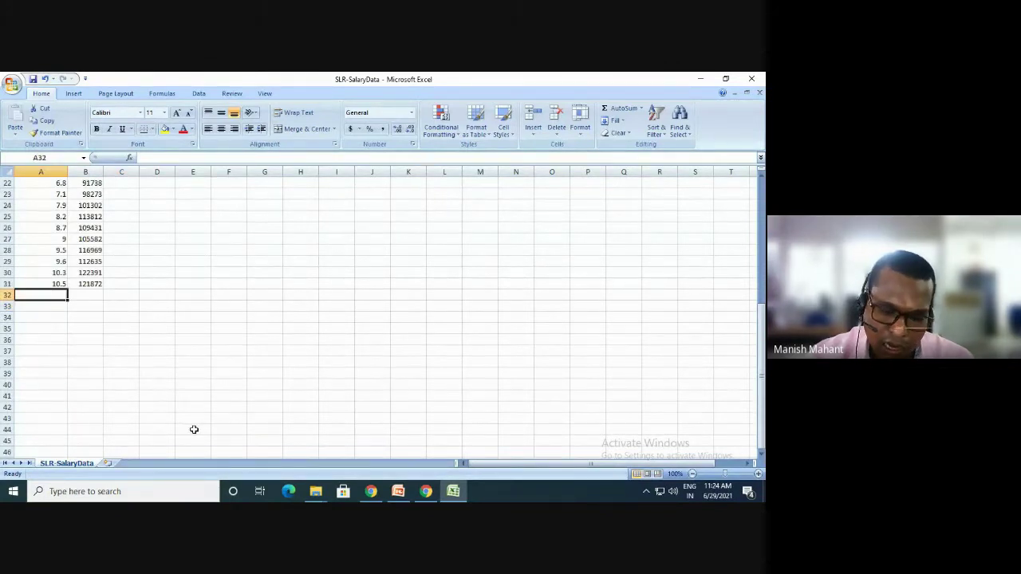
{"action": "type", "text": "11"}
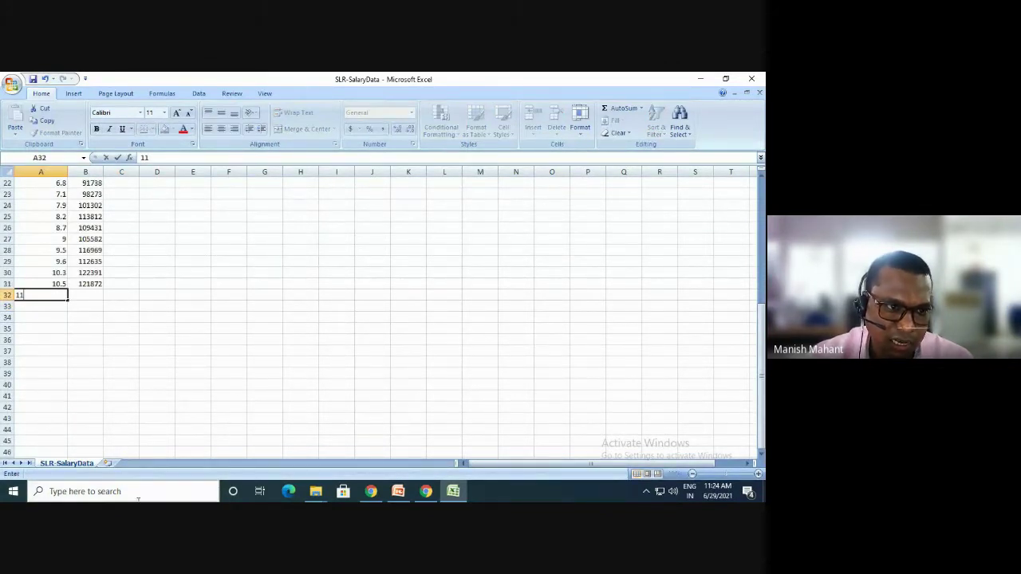
{"action": "left_click", "coordinate": [51, 310]}
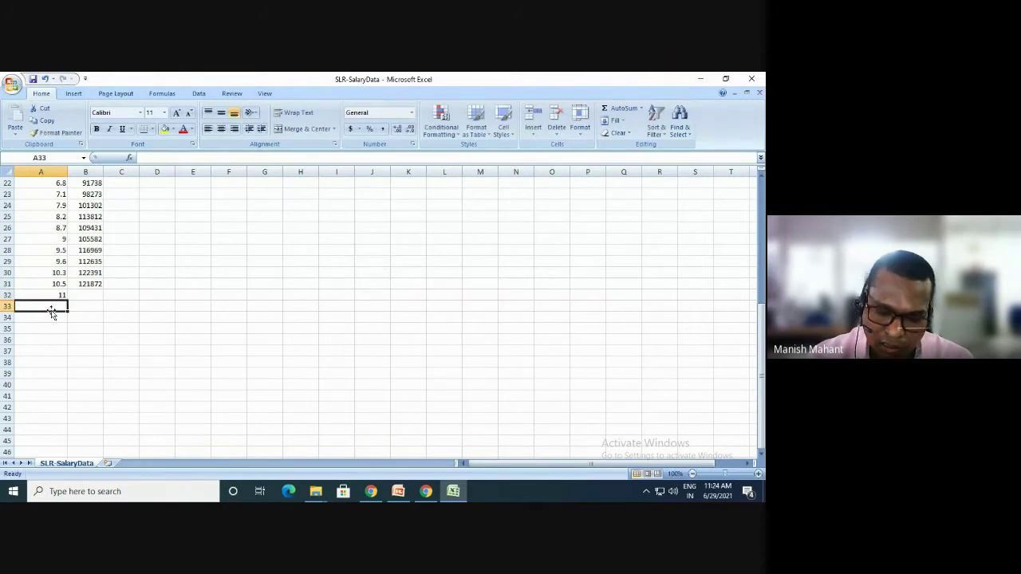
{"action": "type", "text": "12"}
{"action": "left_click", "coordinate": [254, 294]}
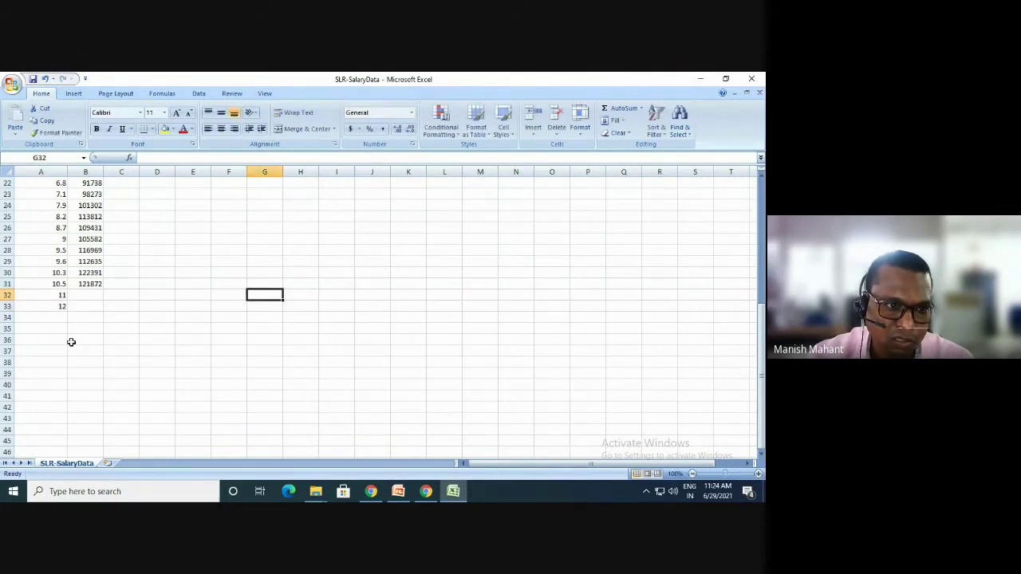
Examine the added experience values in A32:A33 and the blank salary cells B32:B33 against the rows above
{"action": "scroll", "coordinate": [71, 343], "scroll_direction": "up", "scroll_amount": 2}
{"action": "scroll", "coordinate": [62, 372], "scroll_direction": "up", "scroll_amount": 5}
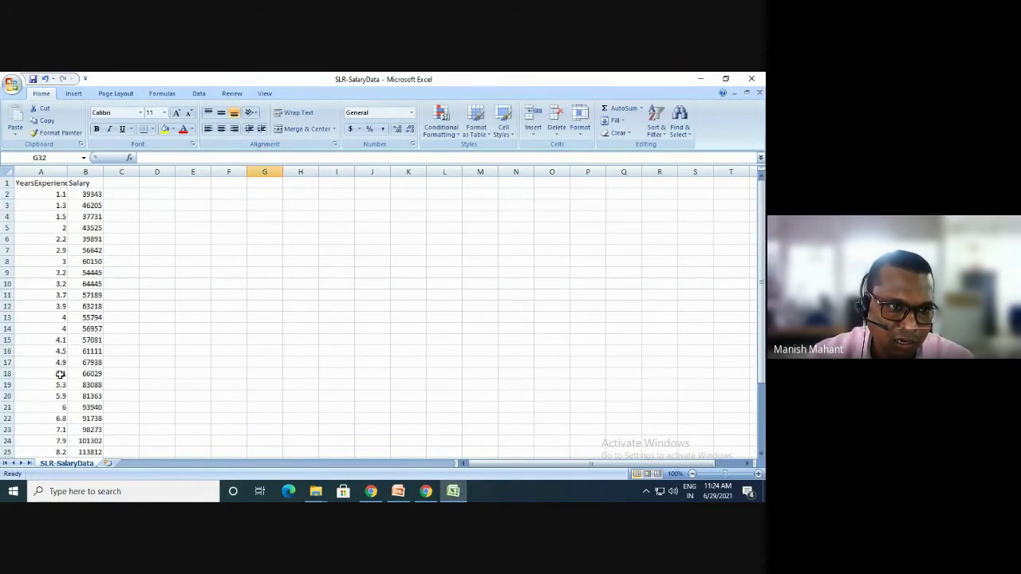
{"action": "scroll", "coordinate": [88, 282], "scroll_direction": "down", "scroll_amount": 5}
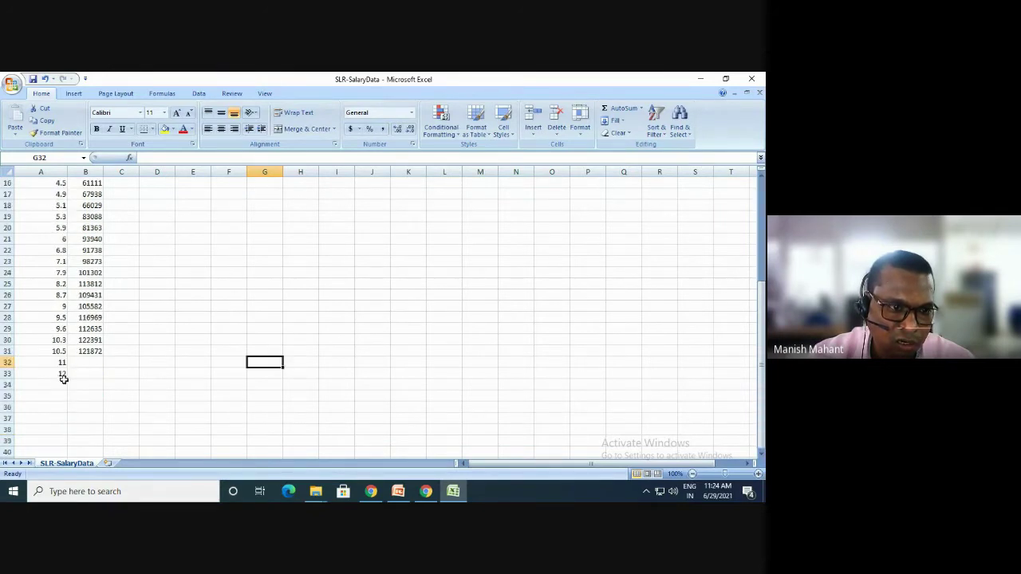
{"action": "left_click", "coordinate": [50, 363]}
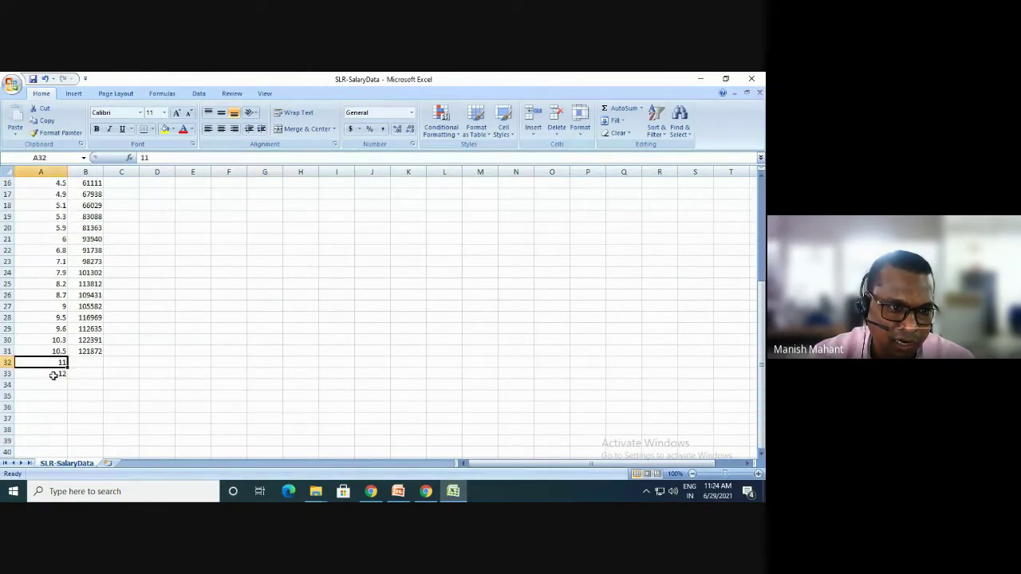
{"action": "left_click", "coordinate": [53, 375]}
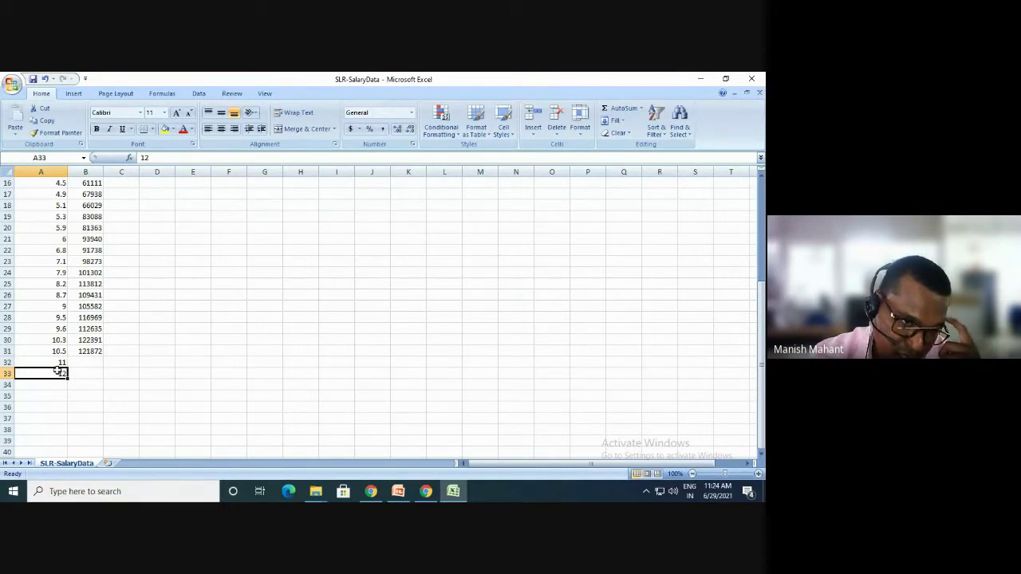
{"action": "left_click", "coordinate": [54, 363]}
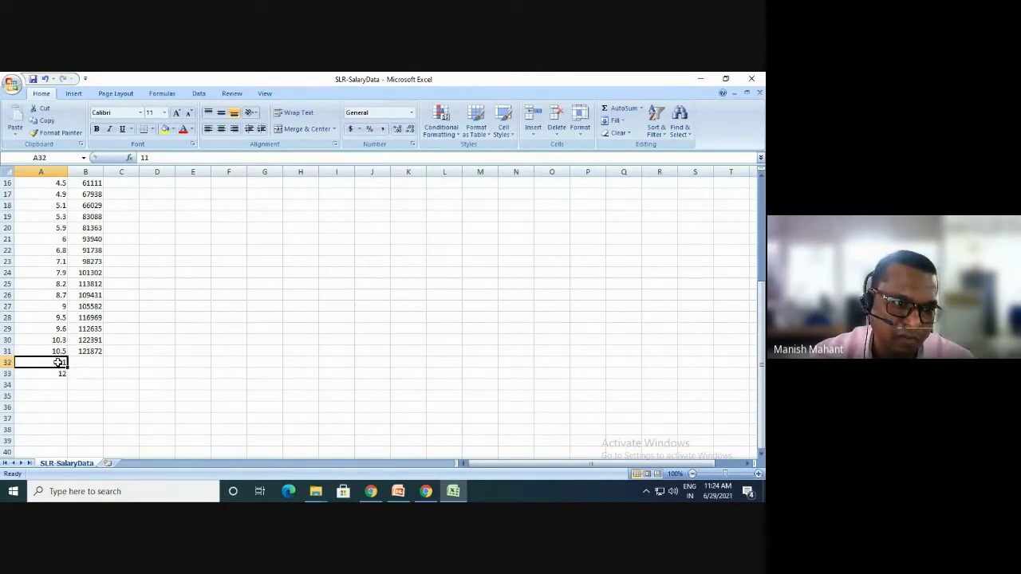
{"action": "left_click", "coordinate": [57, 374]}
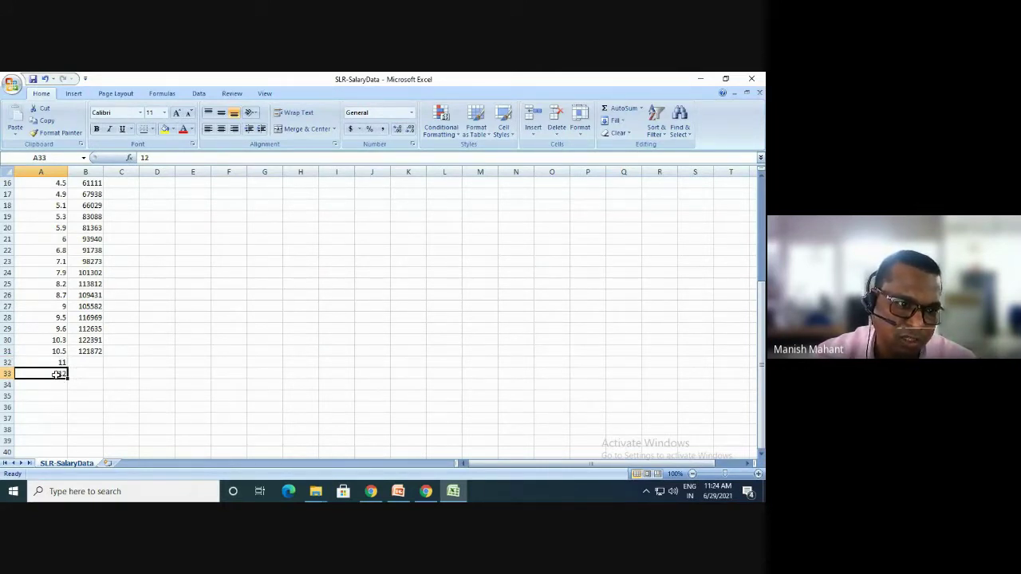
{"action": "left_click_drag", "start_coordinate": [94, 362], "coordinate": [84, 373]}
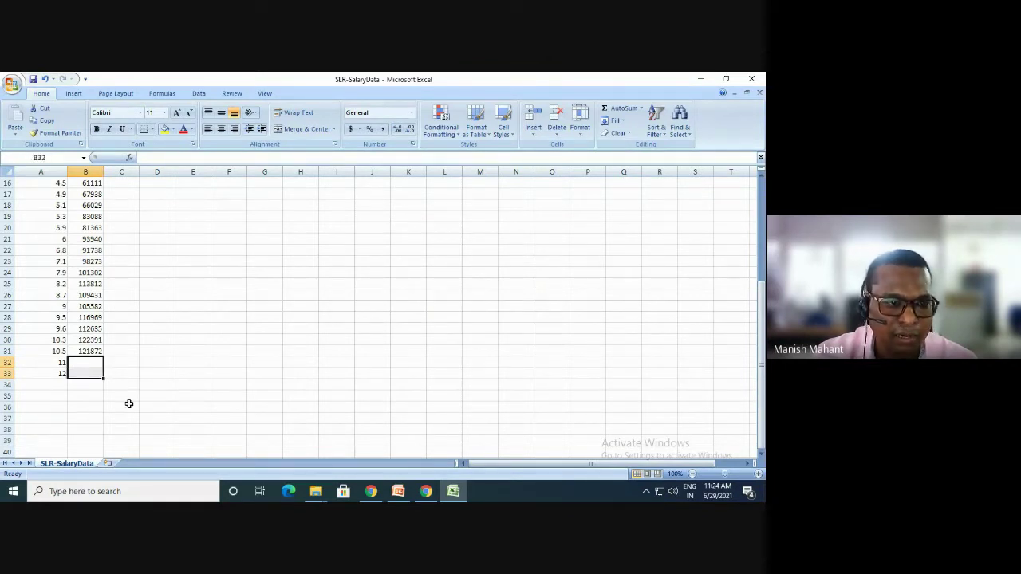
{"action": "left_click", "coordinate": [133, 362]}
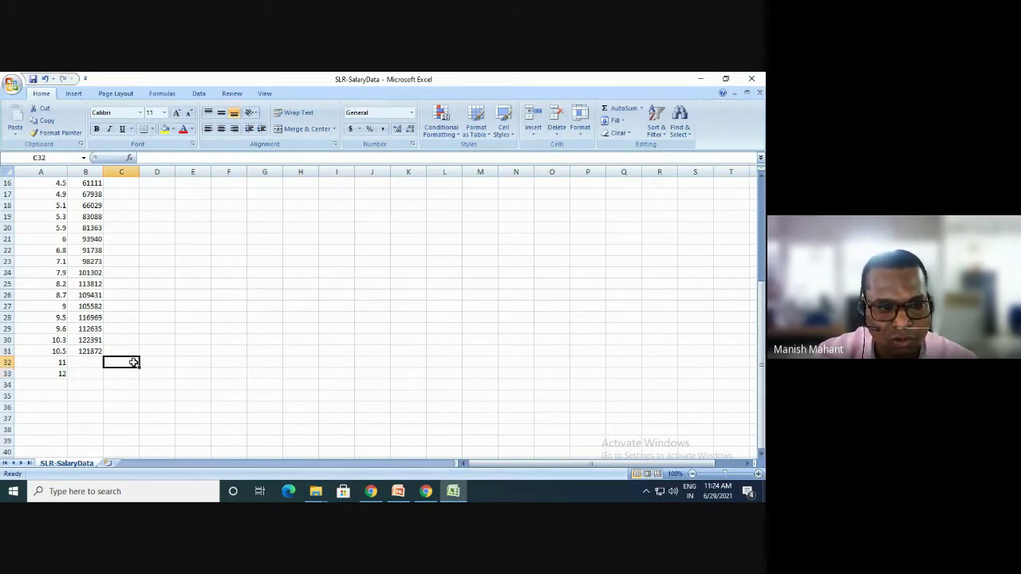
{"action": "left_click_drag", "start_coordinate": [51, 363], "coordinate": [85, 371]}
{"action": "left_click", "coordinate": [154, 386]}
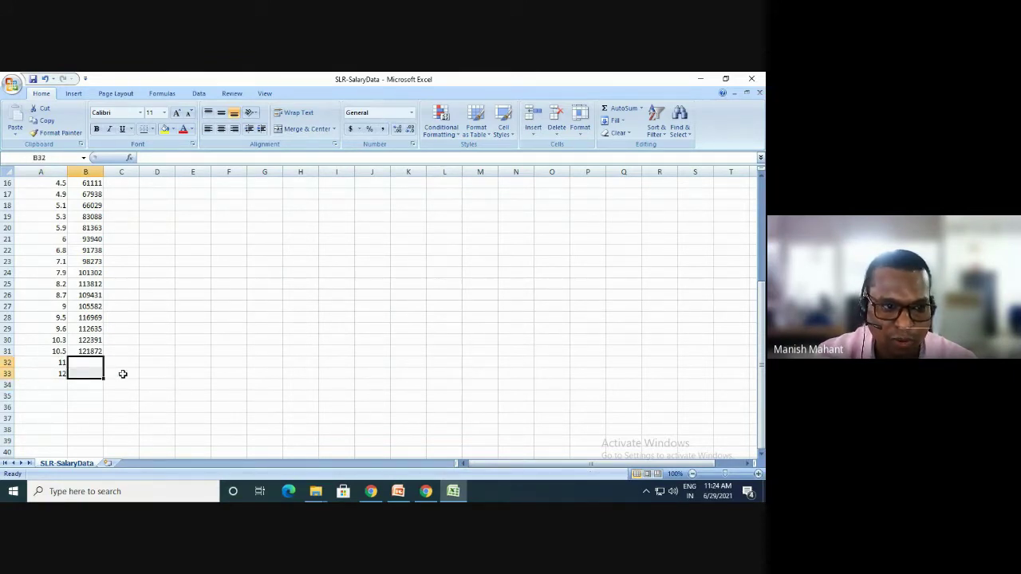
{"action": "left_click", "coordinate": [147, 363]}
{"action": "left_click_drag", "start_coordinate": [91, 364], "coordinate": [88, 373]}
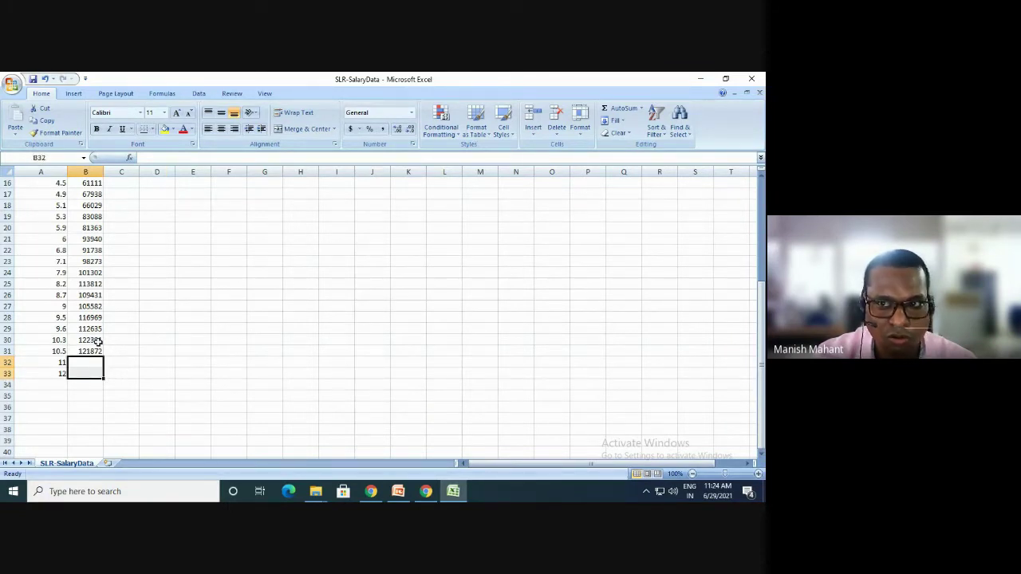
Close the workbook, saving the changes over the existing SLR-SalaryData file in CSV (Comma delimited) format
{"action": "left_click", "coordinate": [751, 78]}
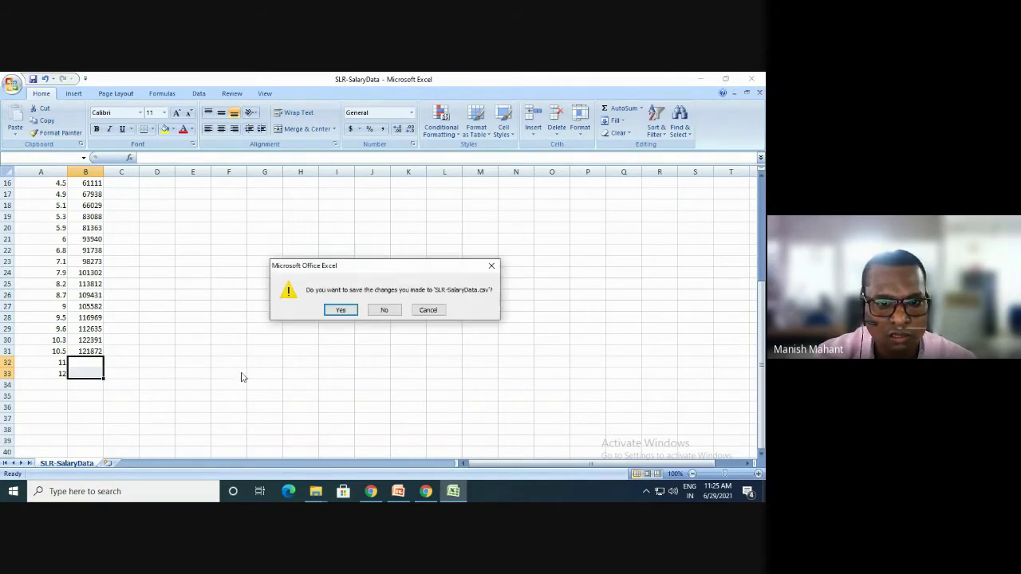
{"action": "left_click", "coordinate": [340, 311]}
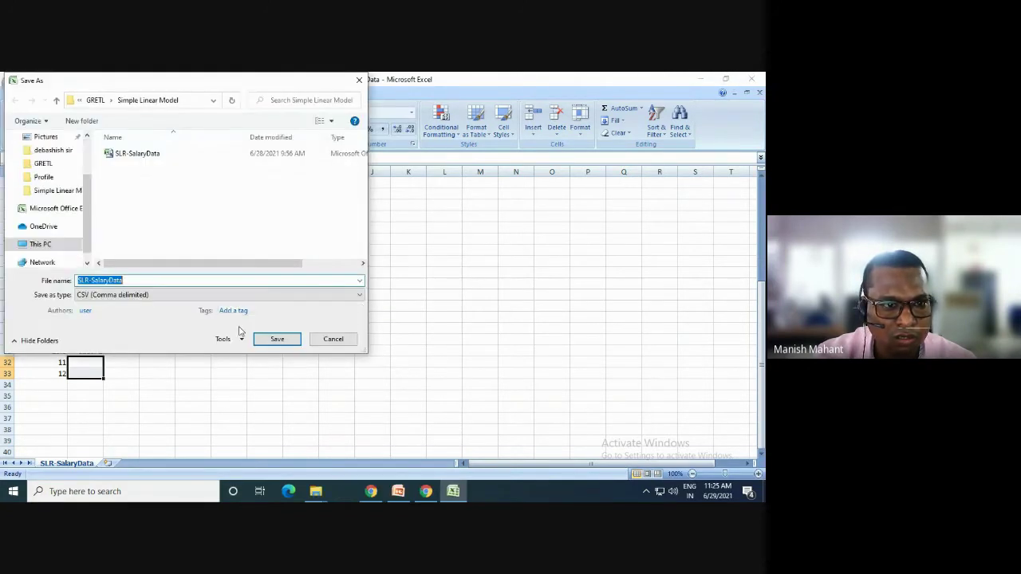
{"action": "left_click", "coordinate": [269, 340]}
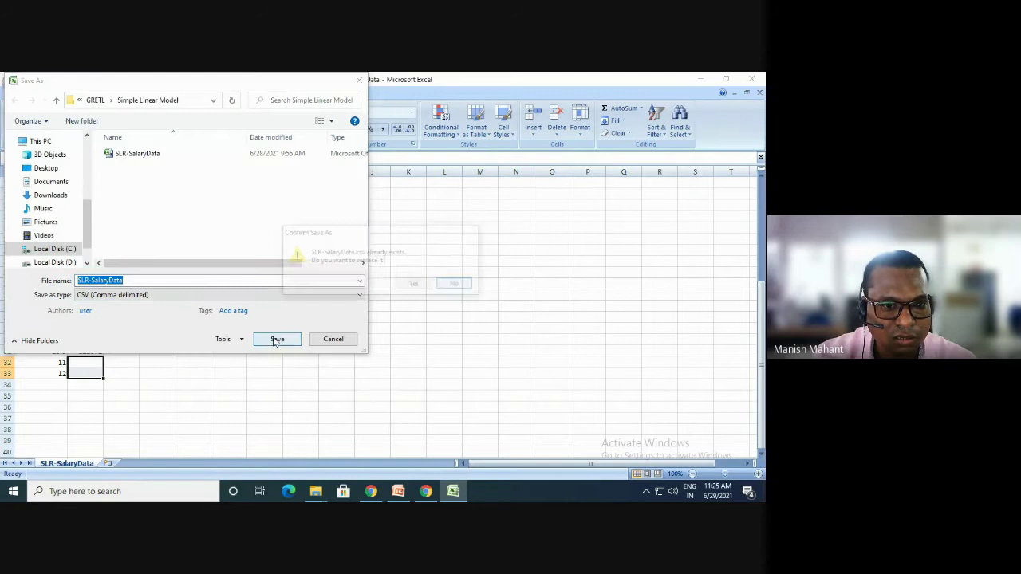
{"action": "left_click", "coordinate": [414, 286]}
{"action": "left_click", "coordinate": [341, 321]}
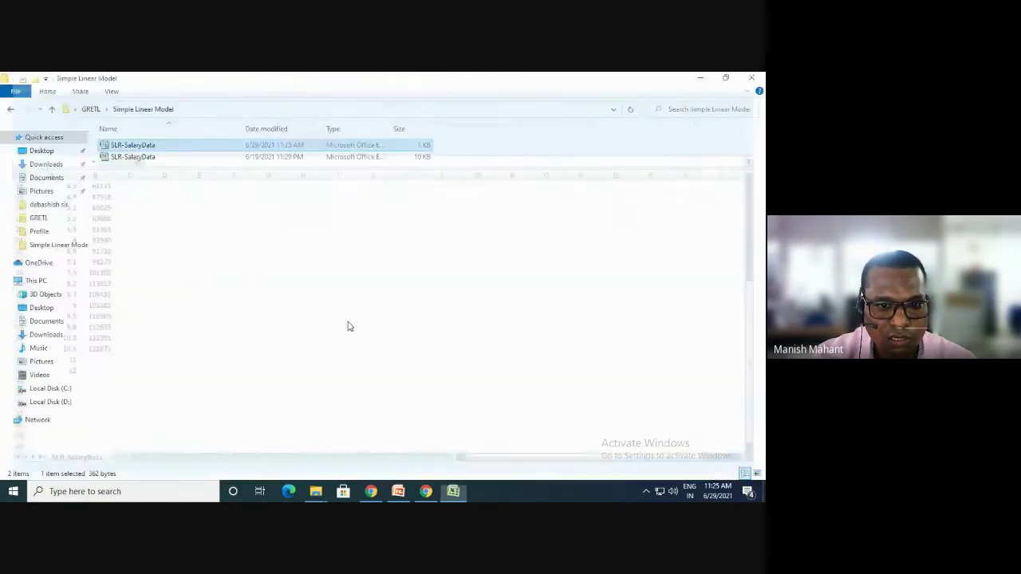
Minimize the file window, switch to gretl and browse for a user data file in Desktop > GRETL > Simple Linear Model
{"action": "left_click", "coordinate": [700, 78]}
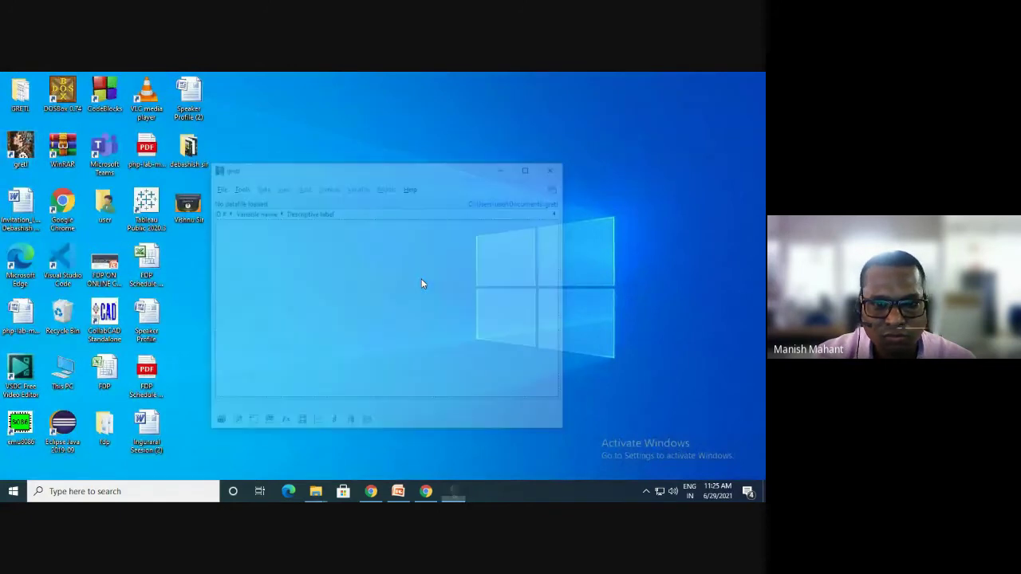
{"action": "left_click", "coordinate": [216, 188]}
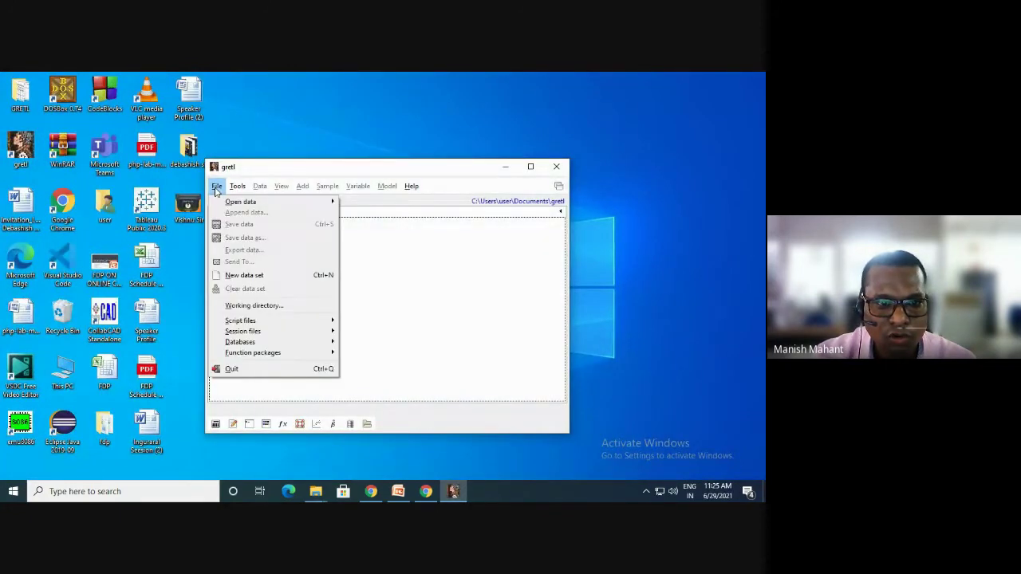
{"action": "mouse_move", "coordinate": [251, 202]}
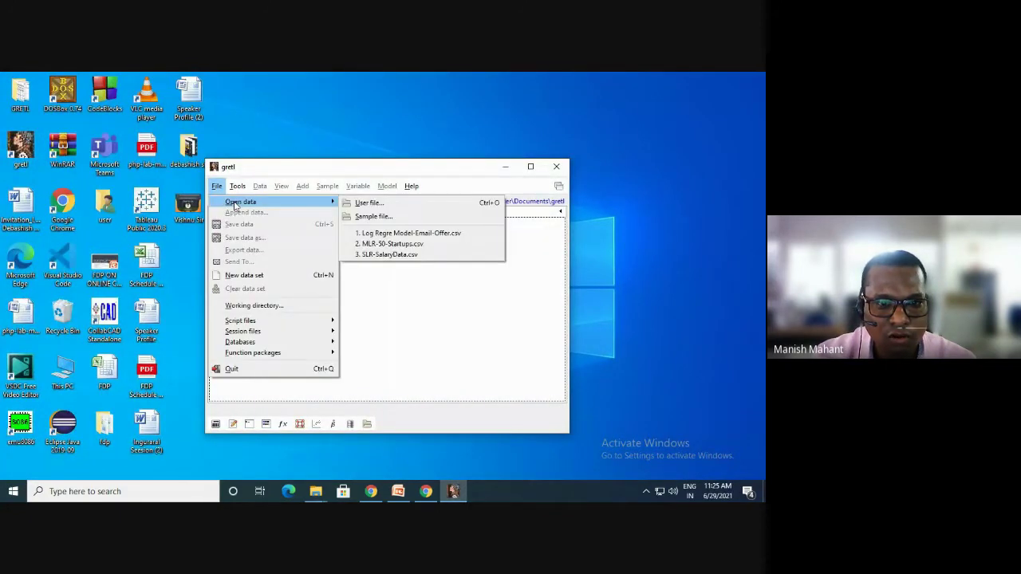
{"action": "left_click", "coordinate": [379, 204]}
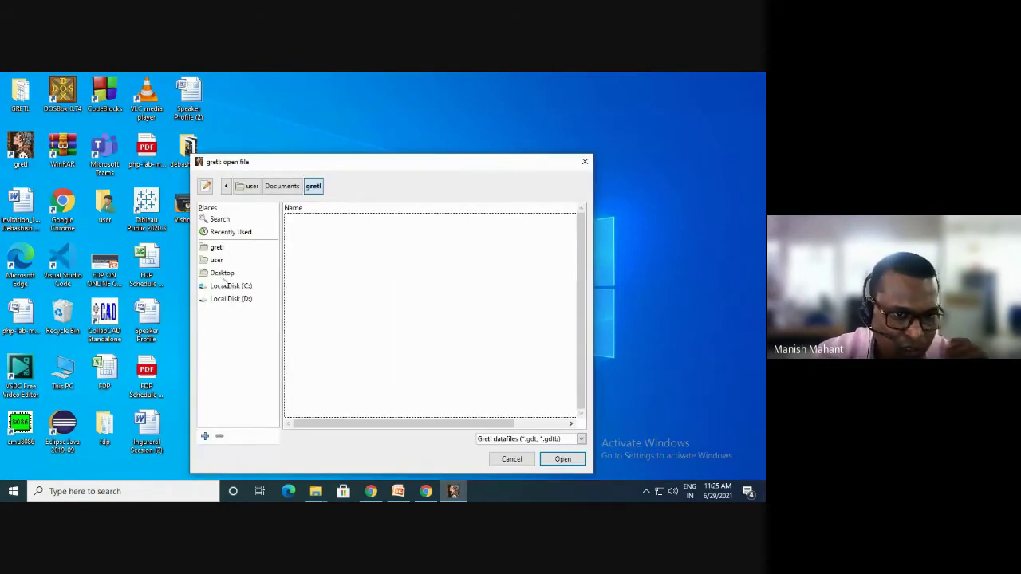
{"action": "left_click", "coordinate": [221, 275]}
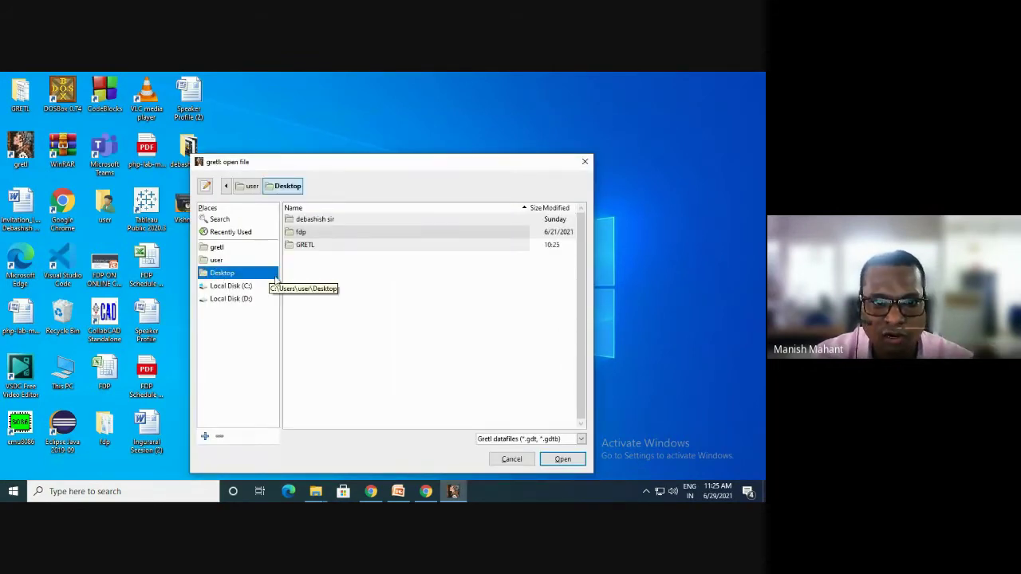
{"action": "double_click", "coordinate": [304, 247]}
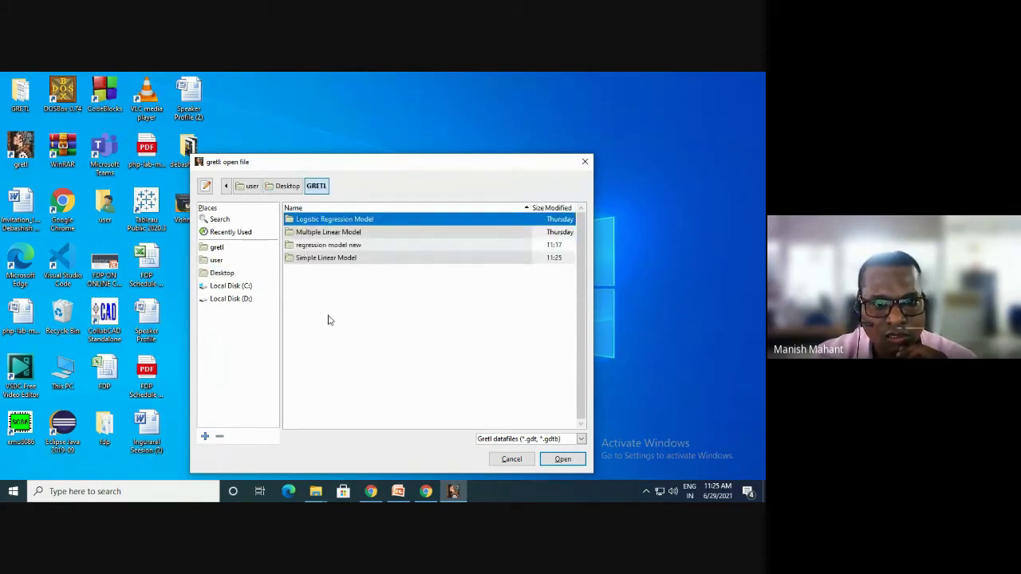
{"action": "double_click", "coordinate": [312, 263]}
Show all file types and open SLR-SalaryData.csv as the dataset
{"action": "left_click", "coordinate": [530, 439]}
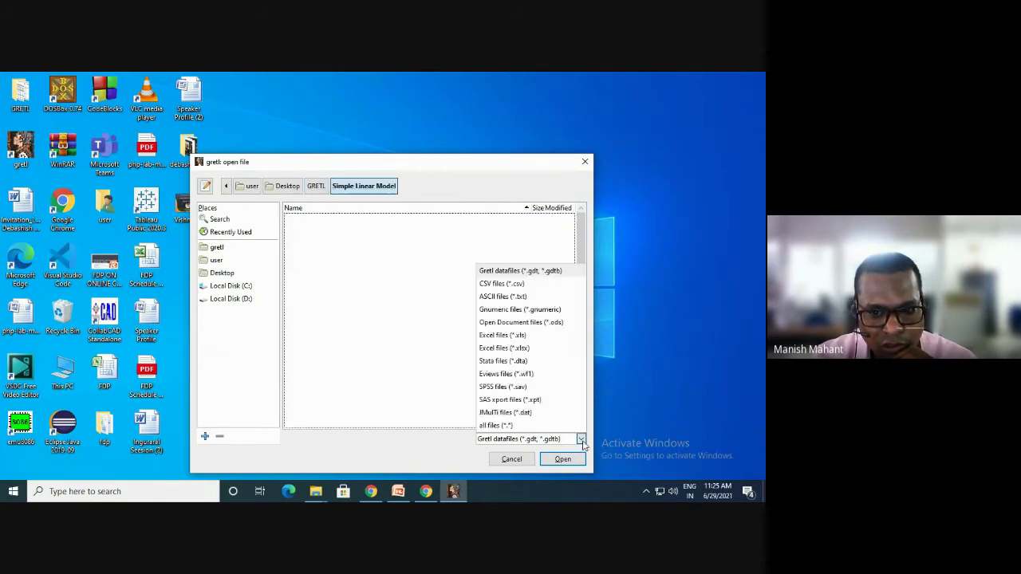
{"action": "left_click", "coordinate": [507, 427]}
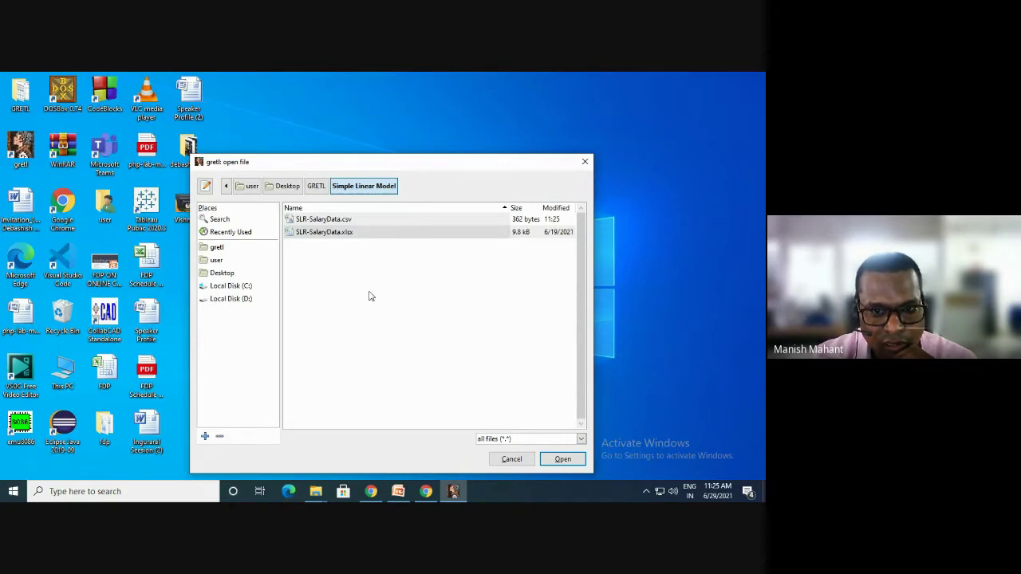
{"action": "left_click", "coordinate": [337, 222]}
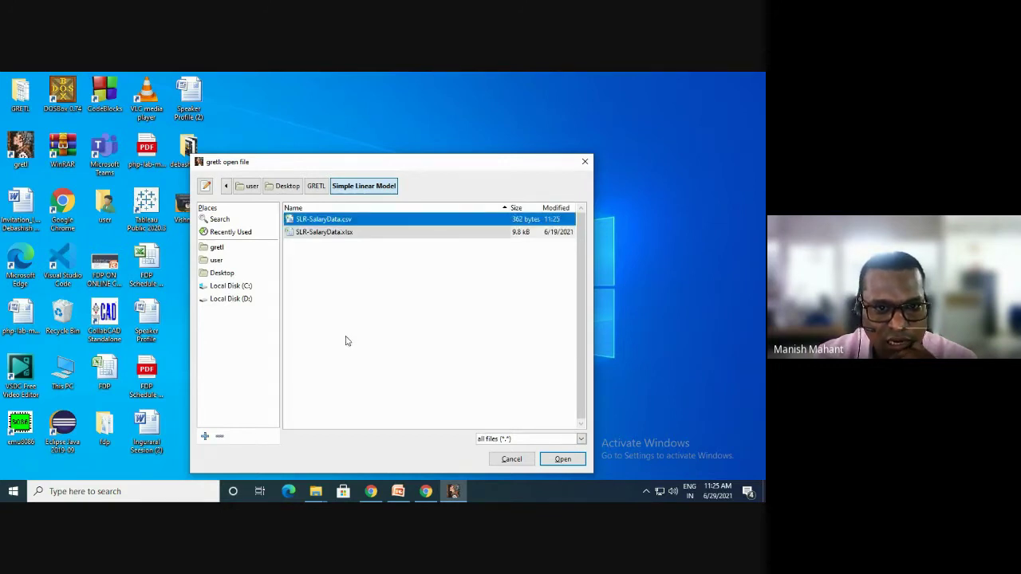
{"action": "left_click", "coordinate": [549, 459]}
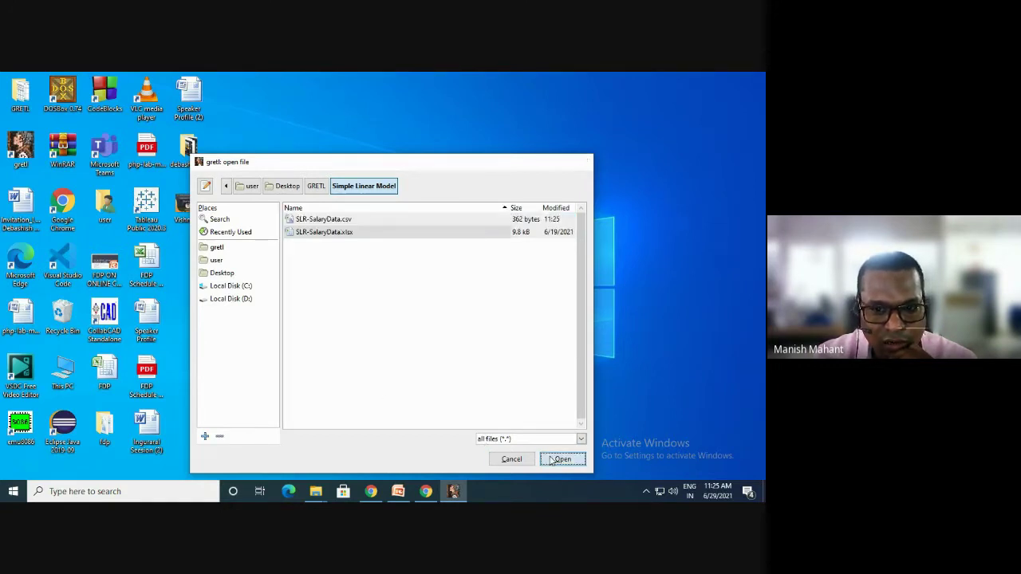
{"action": "left_click", "coordinate": [468, 282]}
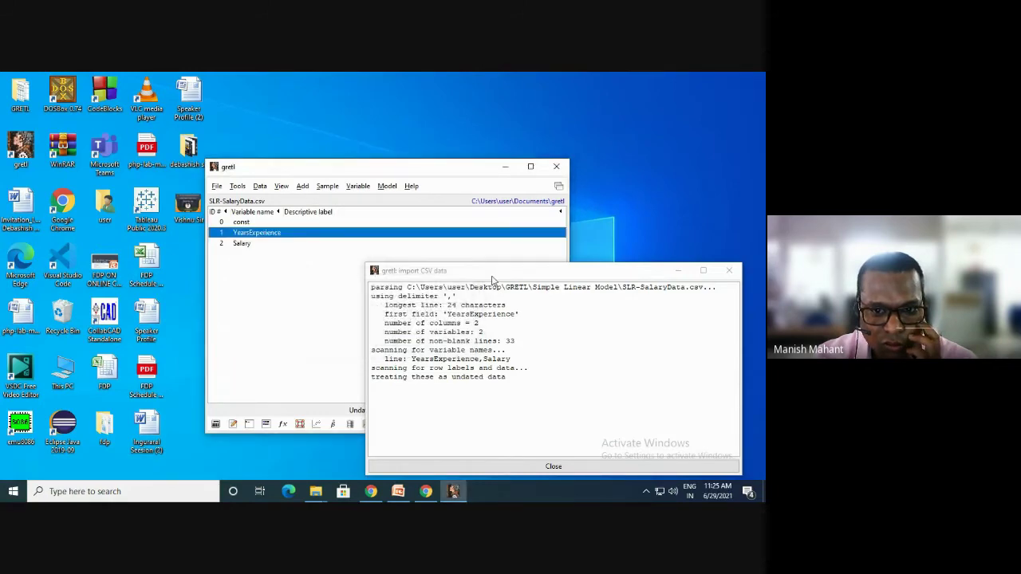
Examine the CSV import report for SLR-SalaryData.csv and close it
{"action": "left_click_drag", "start_coordinate": [493, 278], "coordinate": [321, 182]}
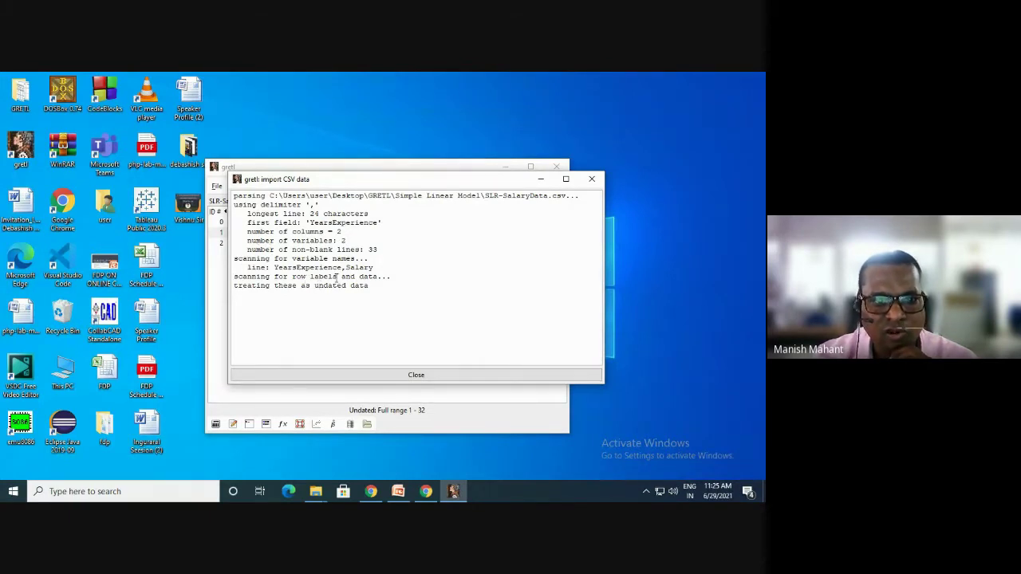
{"action": "left_click", "coordinate": [591, 182]}
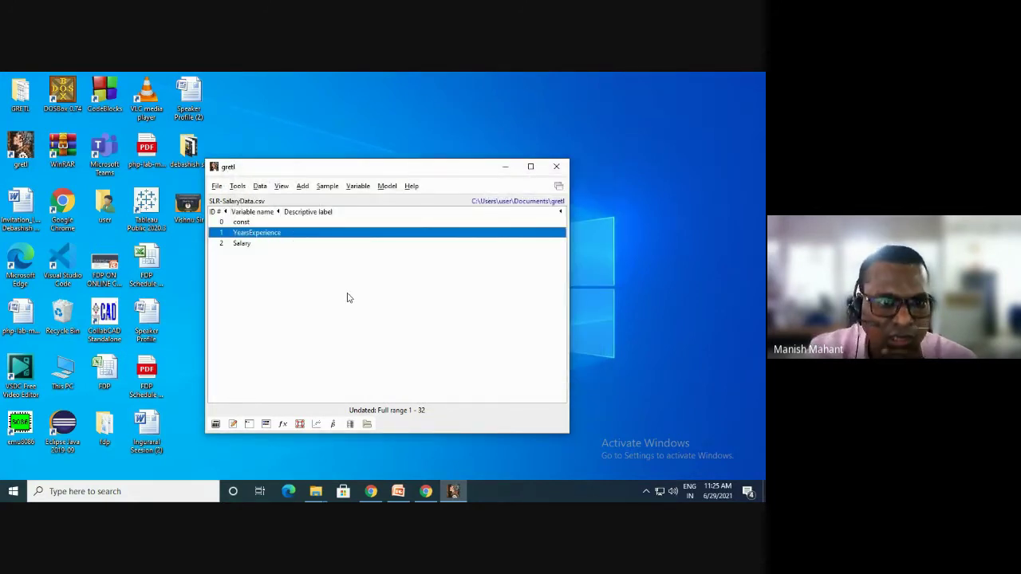
{"action": "left_click", "coordinate": [387, 188]}
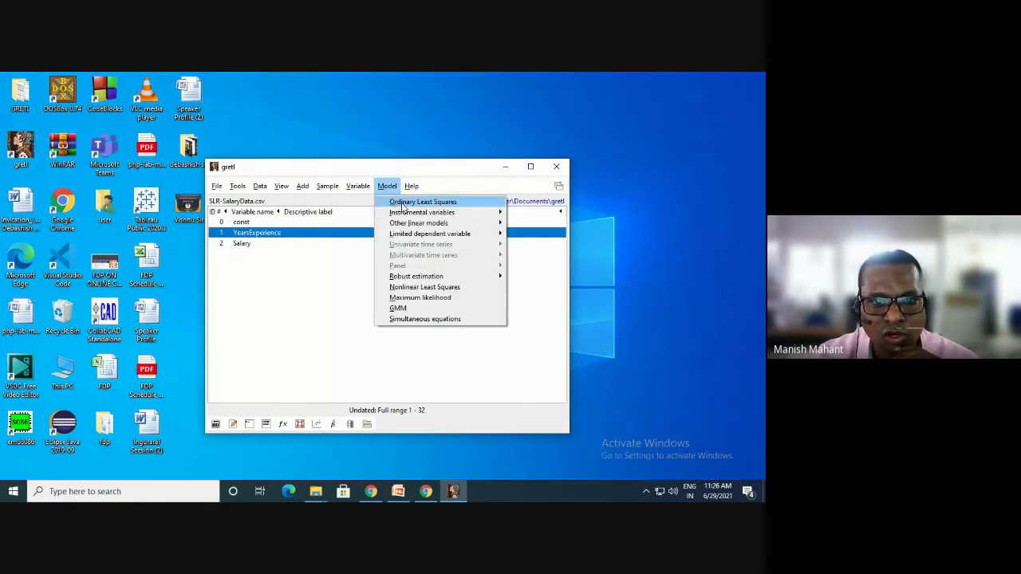
{"action": "left_click", "coordinate": [403, 204]}
{"action": "left_click_drag", "start_coordinate": [104, 105], "coordinate": [307, 158]}
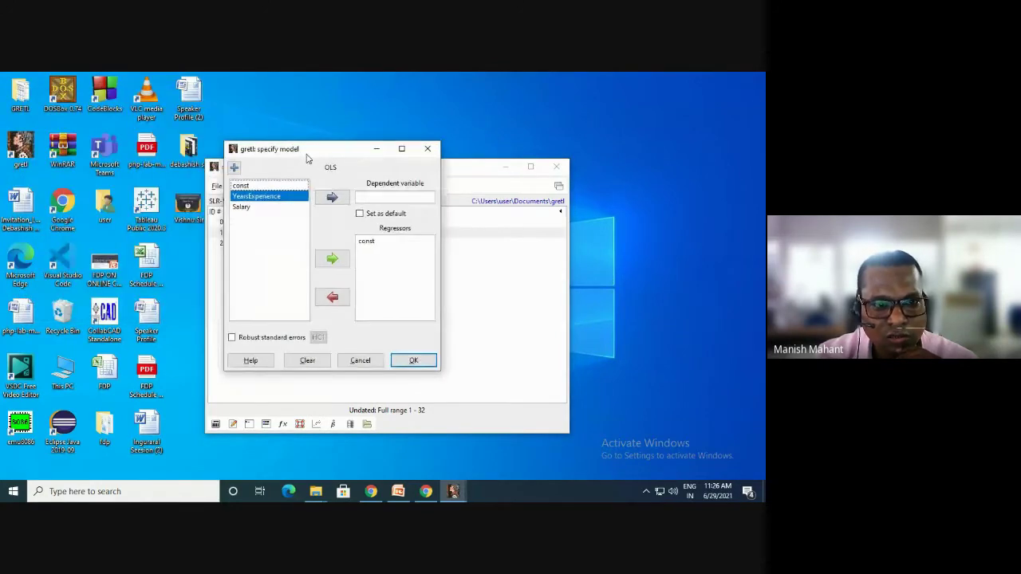
{"action": "left_click", "coordinate": [245, 208]}
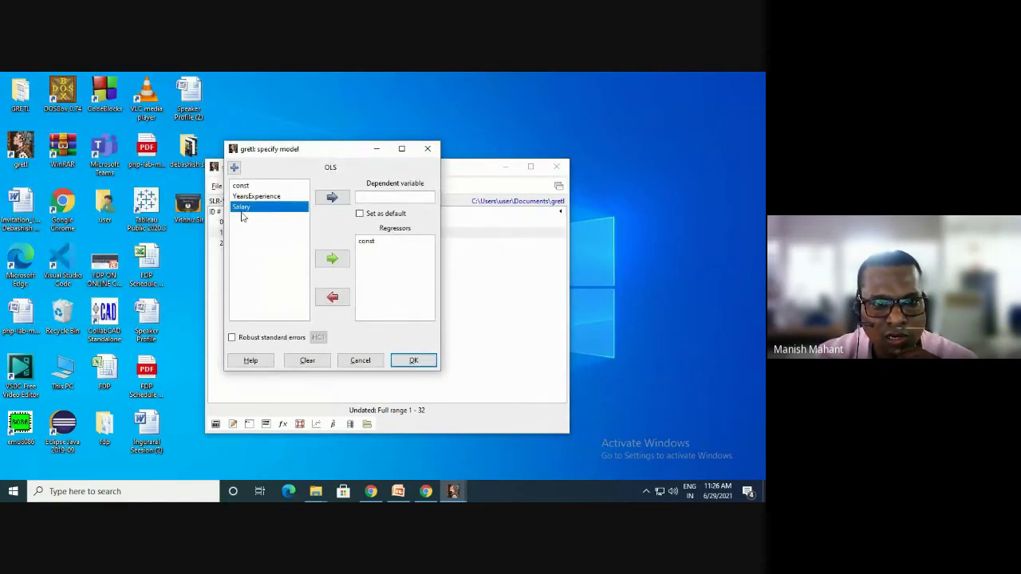
{"action": "left_click", "coordinate": [328, 199]}
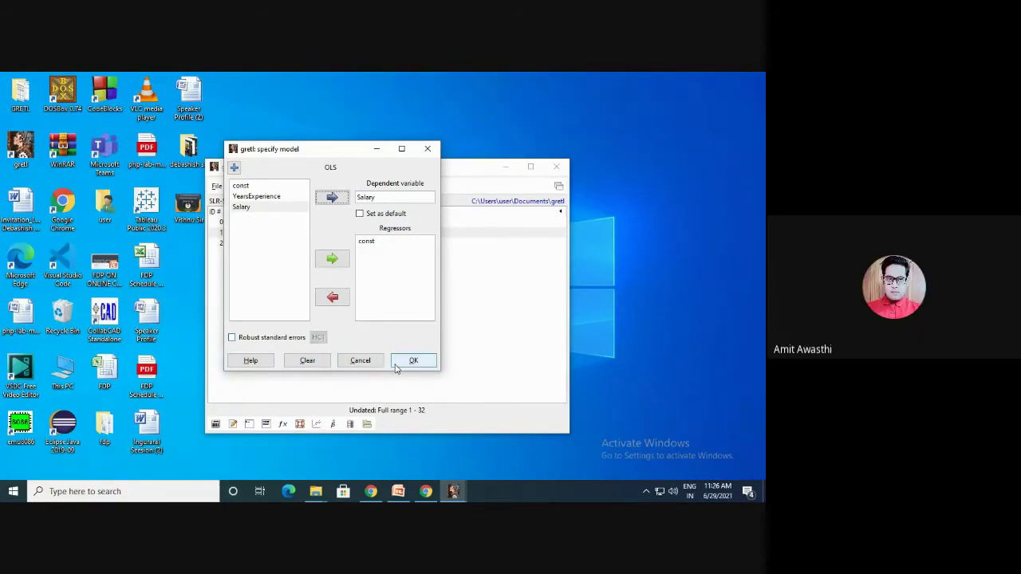
{"action": "left_click", "coordinate": [426, 150]}
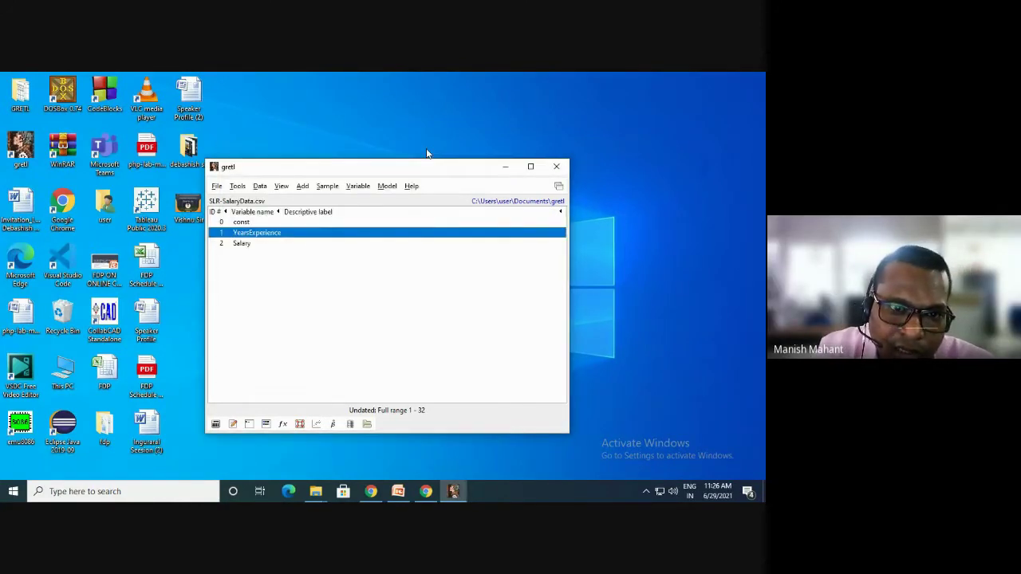
Close gretl, then bring up the Google Meet window in Chrome and minimize it again
{"action": "left_click", "coordinate": [557, 166]}
{"action": "left_click", "coordinate": [427, 491]}
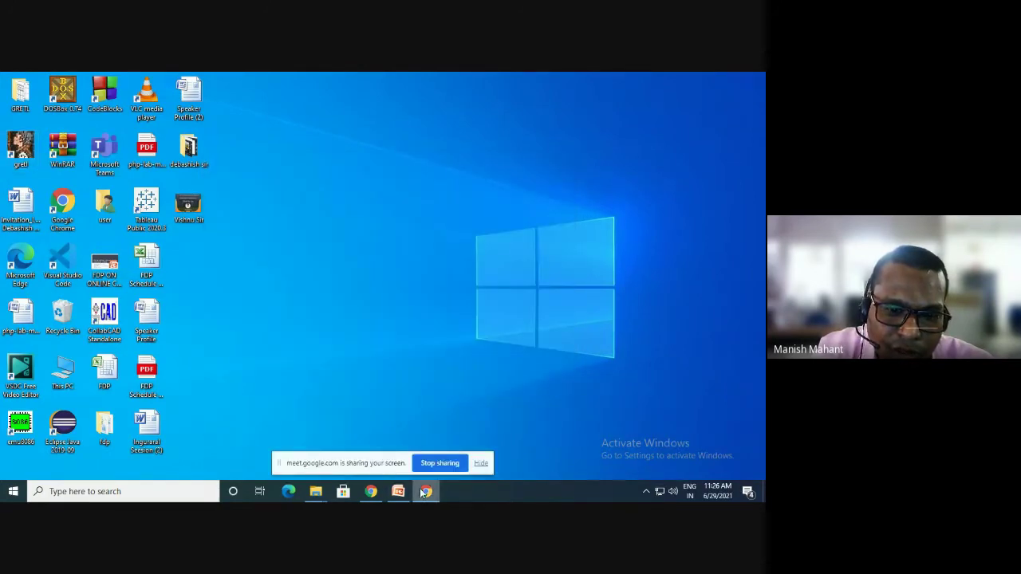
{"action": "left_click", "coordinate": [370, 492]}
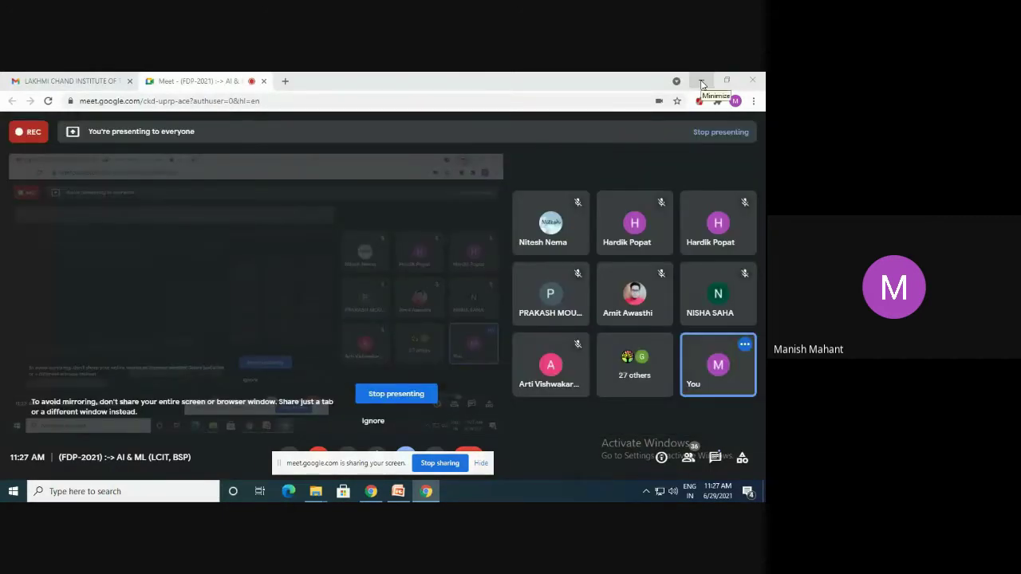
{"action": "left_click", "coordinate": [702, 82]}
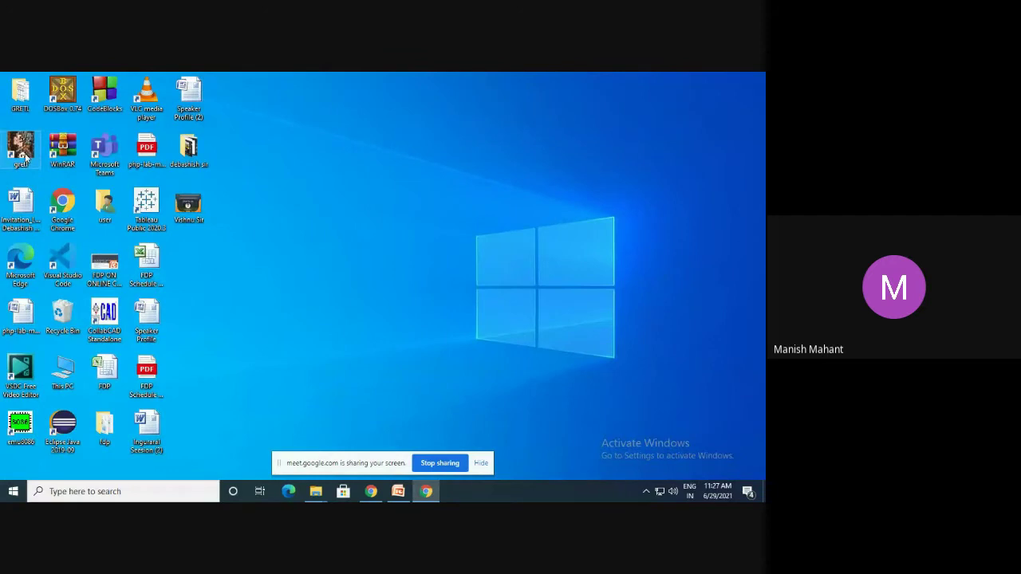
{"action": "double_click", "coordinate": [23, 152]}
{"action": "left_click", "coordinate": [554, 171]}
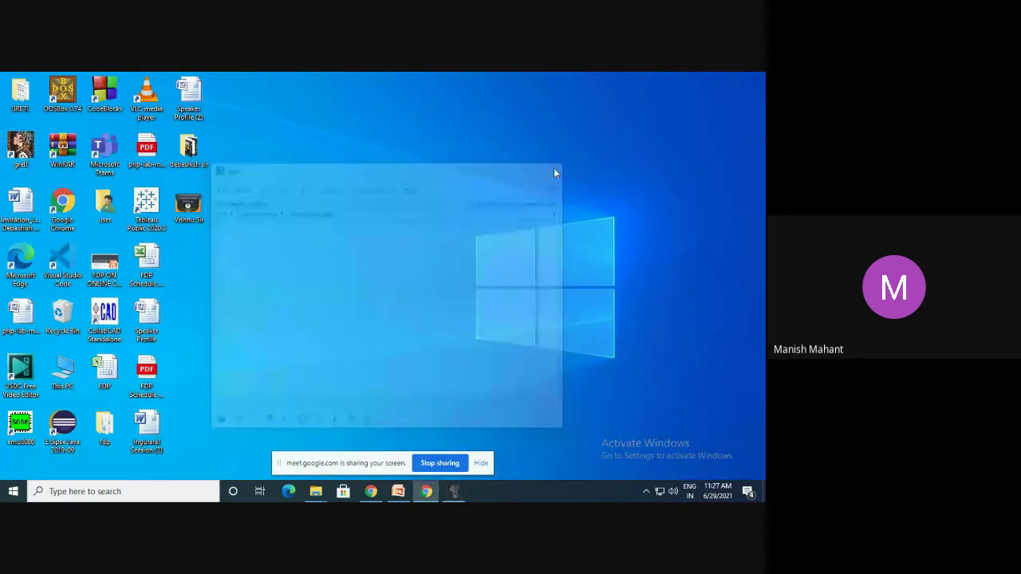
Open the SLR-SalaryData CSV file from the GRETL > Simple Linear Model desktop folder in Excel
{"action": "double_click", "coordinate": [14, 106]}
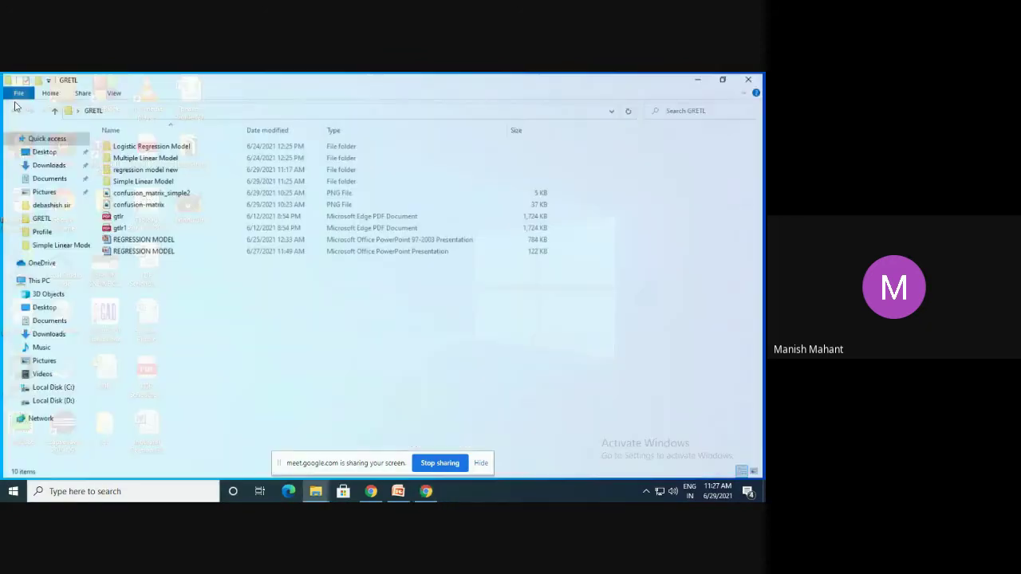
{"action": "double_click", "coordinate": [132, 181]}
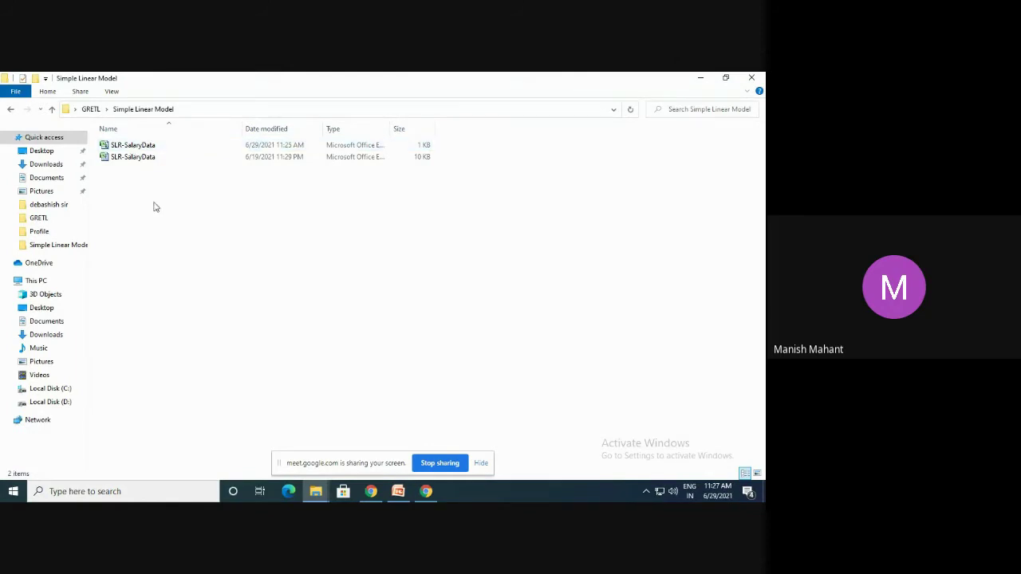
{"action": "double_click", "coordinate": [135, 148]}
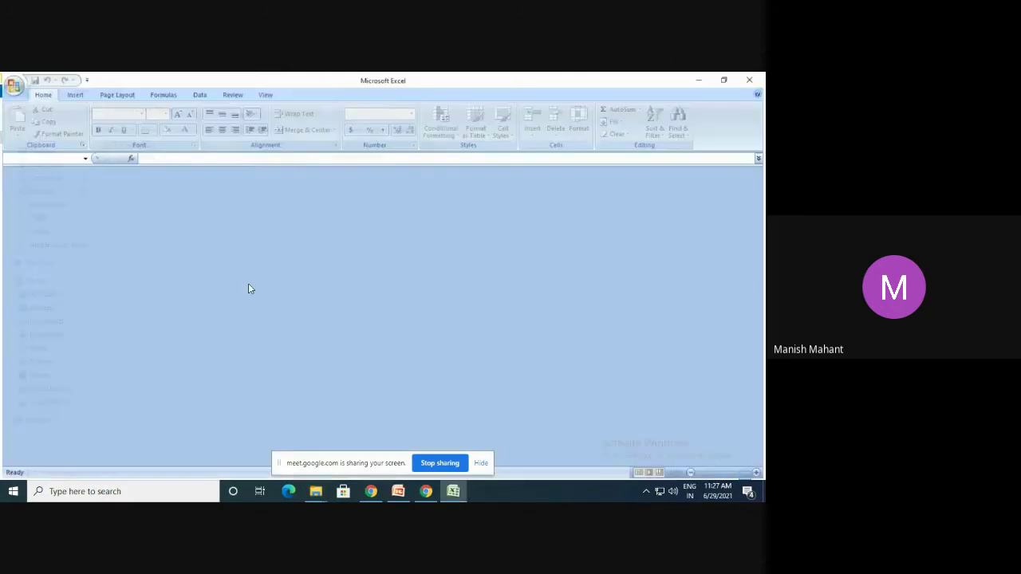
Examine the YearsExperience values in A32:A33 against the existing experience and salary rows above
{"action": "scroll", "coordinate": [70, 371], "scroll_direction": "down", "scroll_amount": 5}
{"action": "scroll", "coordinate": [70, 371], "scroll_direction": "up", "scroll_amount": 2}
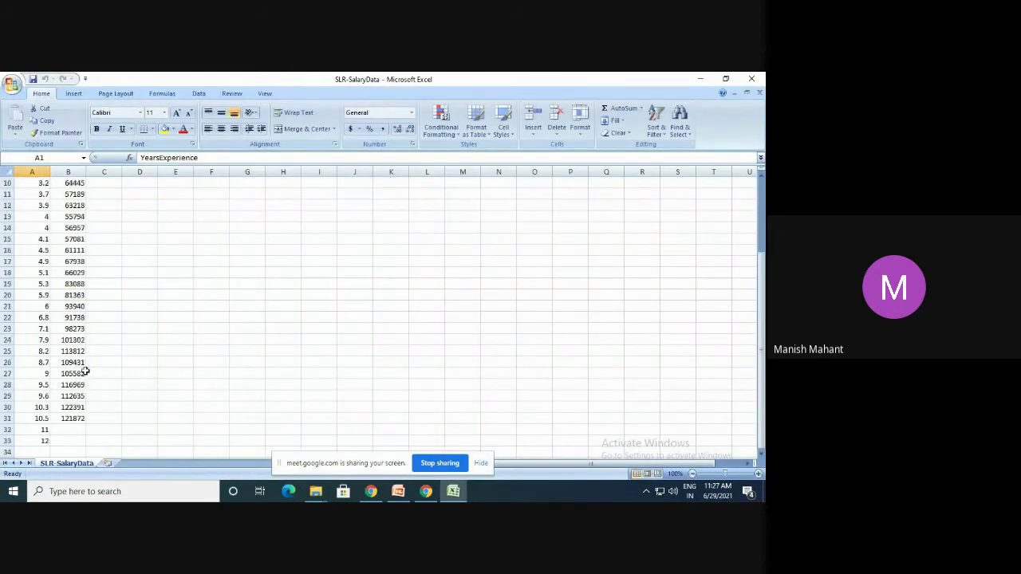
{"action": "scroll", "coordinate": [76, 370], "scroll_direction": "down", "scroll_amount": 4}
{"action": "left_click", "coordinate": [43, 296]}
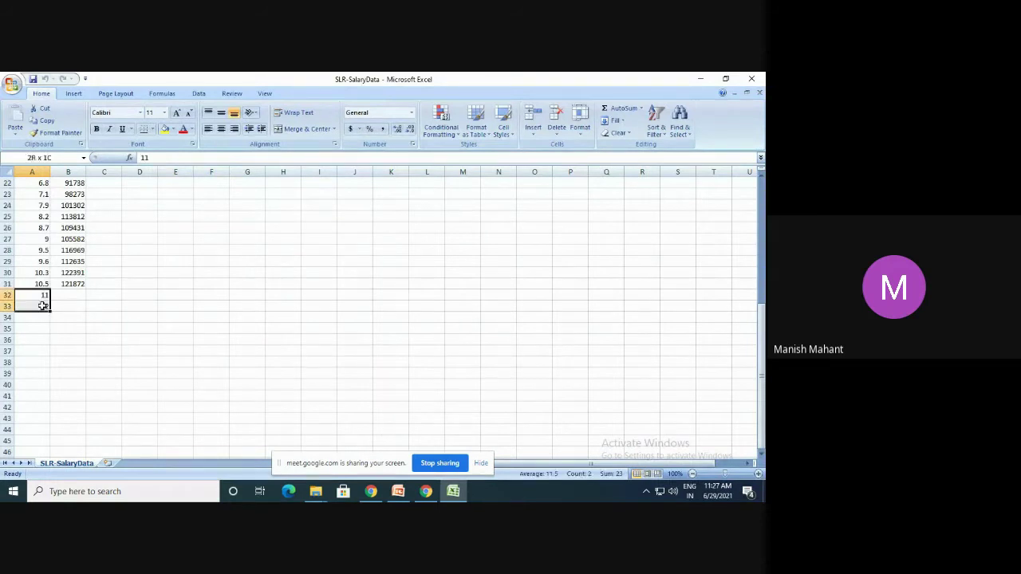
{"action": "left_click", "coordinate": [88, 299]}
{"action": "left_click", "coordinate": [38, 298]}
{"action": "left_click", "coordinate": [38, 303]}
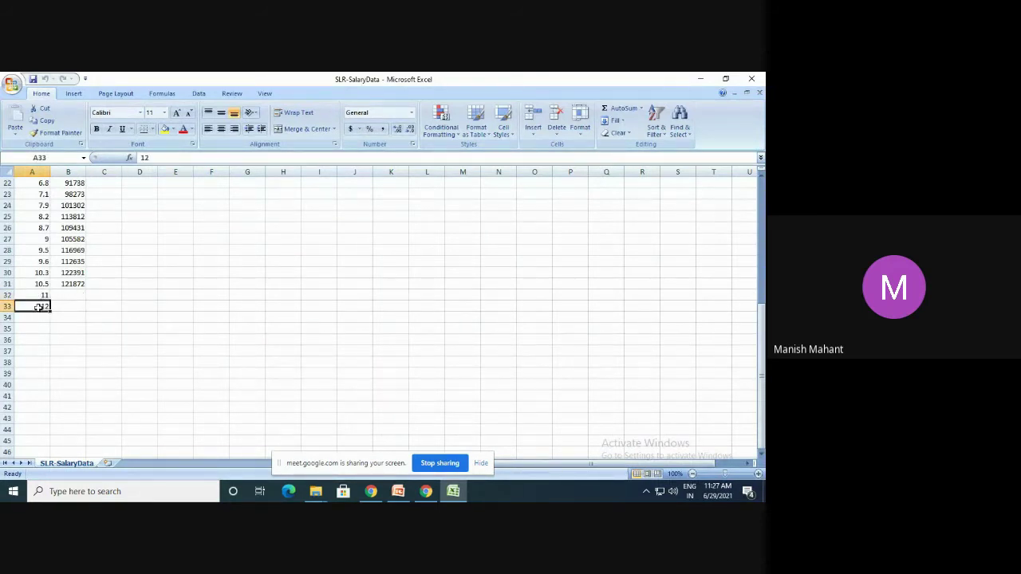
{"action": "scroll", "coordinate": [39, 304], "scroll_direction": "up", "scroll_amount": 7}
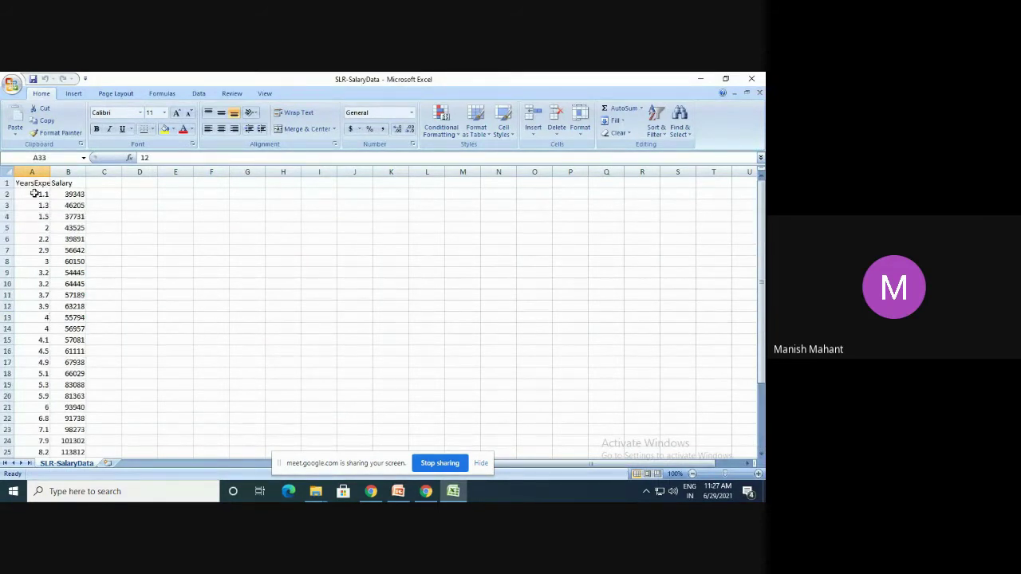
{"action": "scroll", "coordinate": [46, 301], "scroll_direction": "down", "scroll_amount": 5}
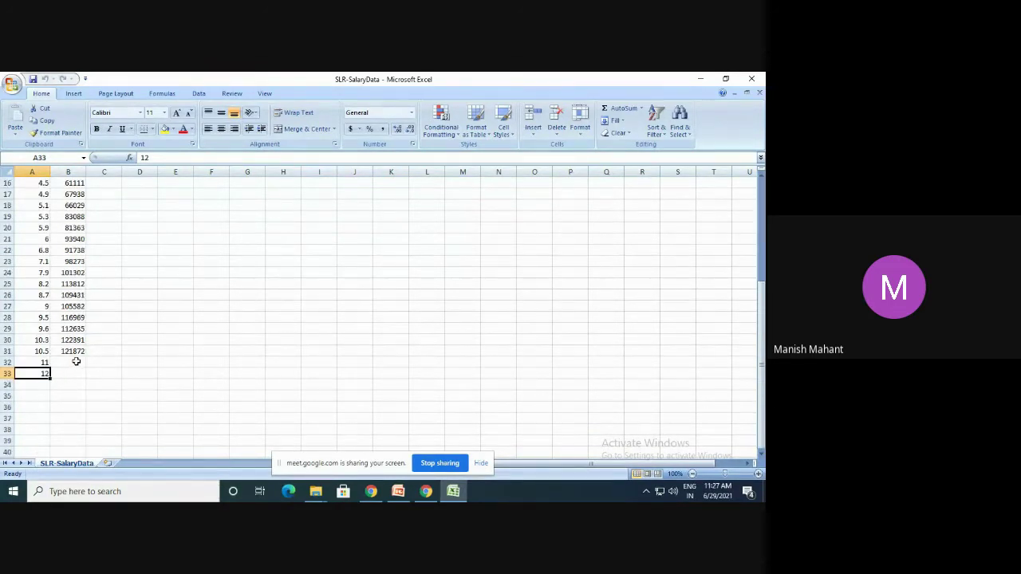
Examine the blank salary cells B32:B33, then close the workbook and minimize the folder window
{"action": "left_click_drag", "start_coordinate": [76, 361], "coordinate": [76, 373]}
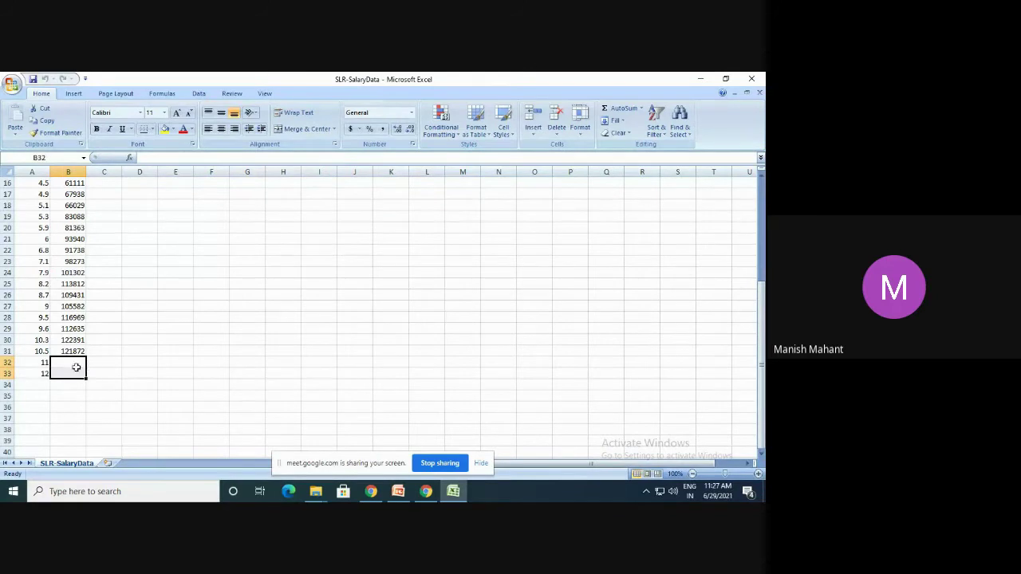
{"action": "left_click", "coordinate": [133, 364]}
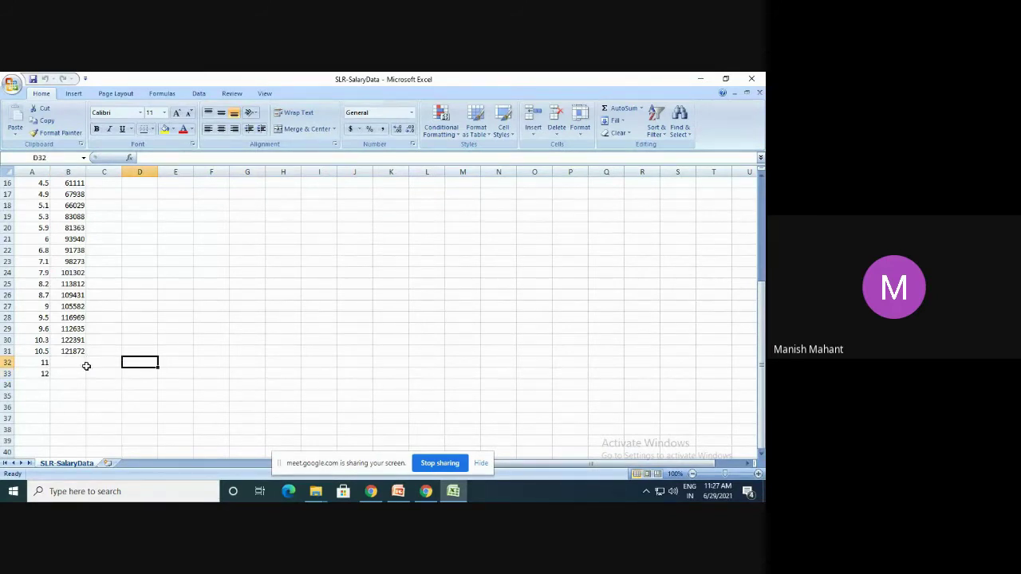
{"action": "left_click_drag", "start_coordinate": [80, 363], "coordinate": [71, 372]}
{"action": "left_click", "coordinate": [128, 365]}
{"action": "left_click", "coordinate": [129, 366]}
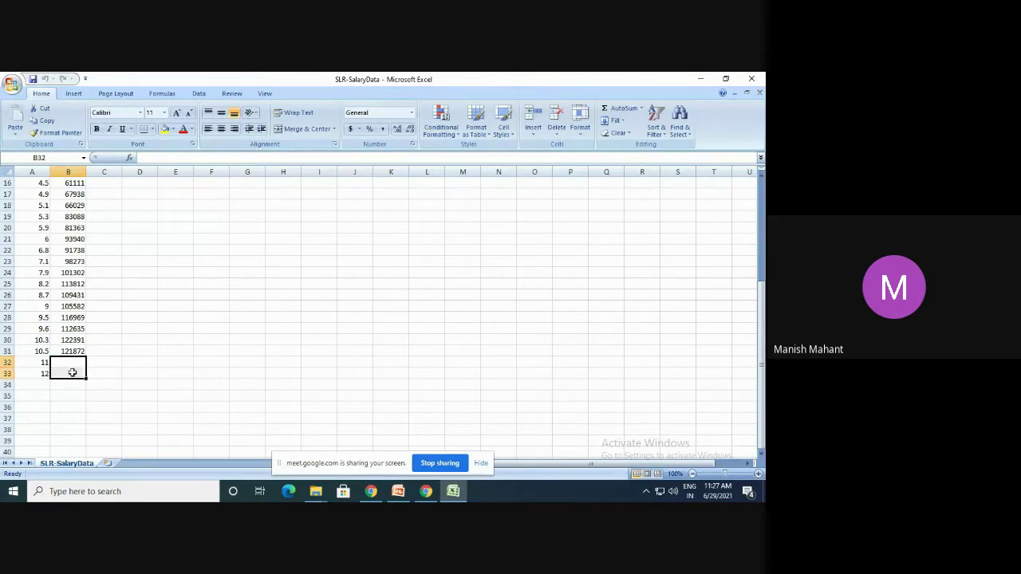
{"action": "left_click", "coordinate": [127, 368]}
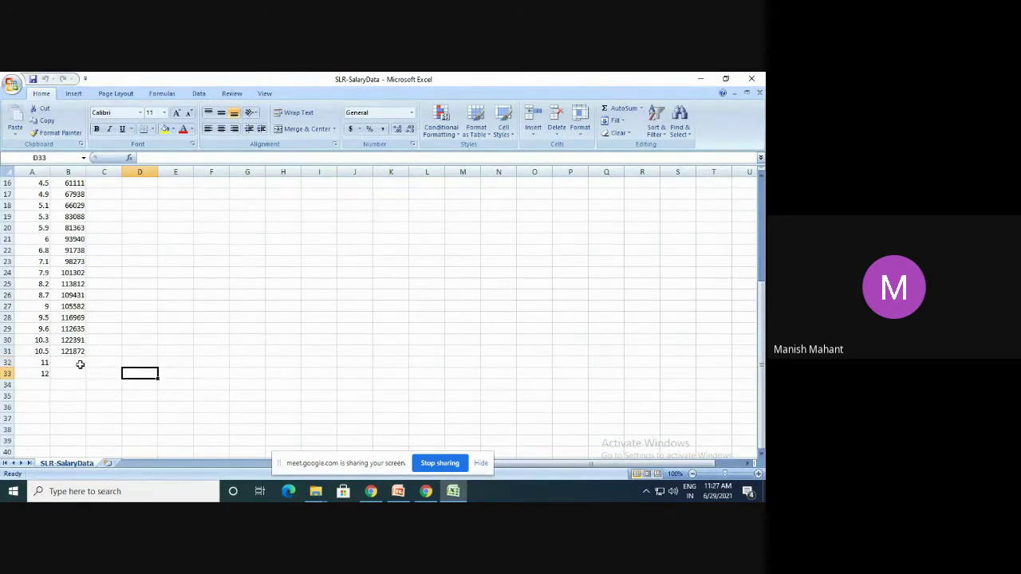
{"action": "left_click_drag", "start_coordinate": [79, 365], "coordinate": [75, 371]}
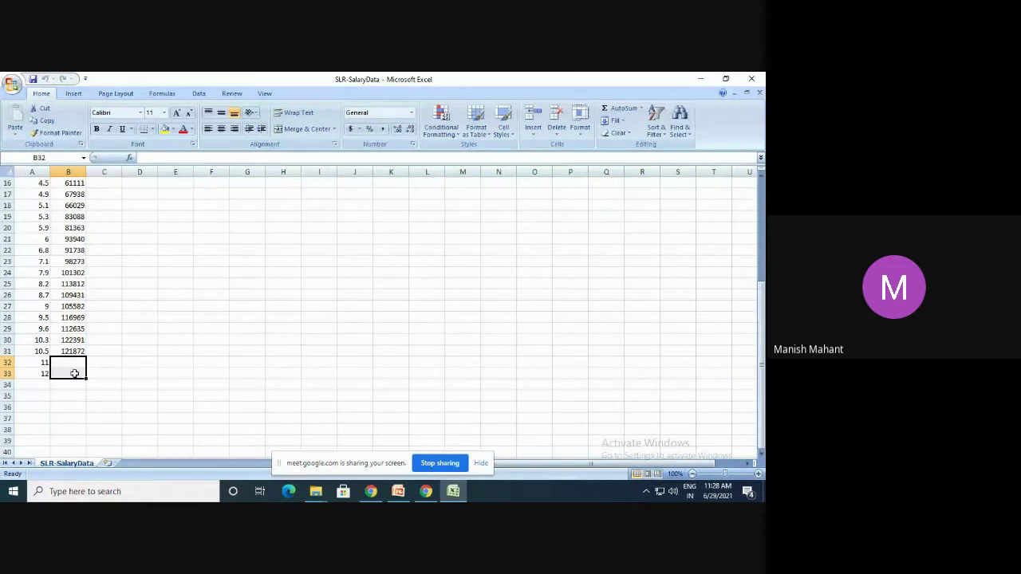
{"action": "left_click", "coordinate": [751, 78]}
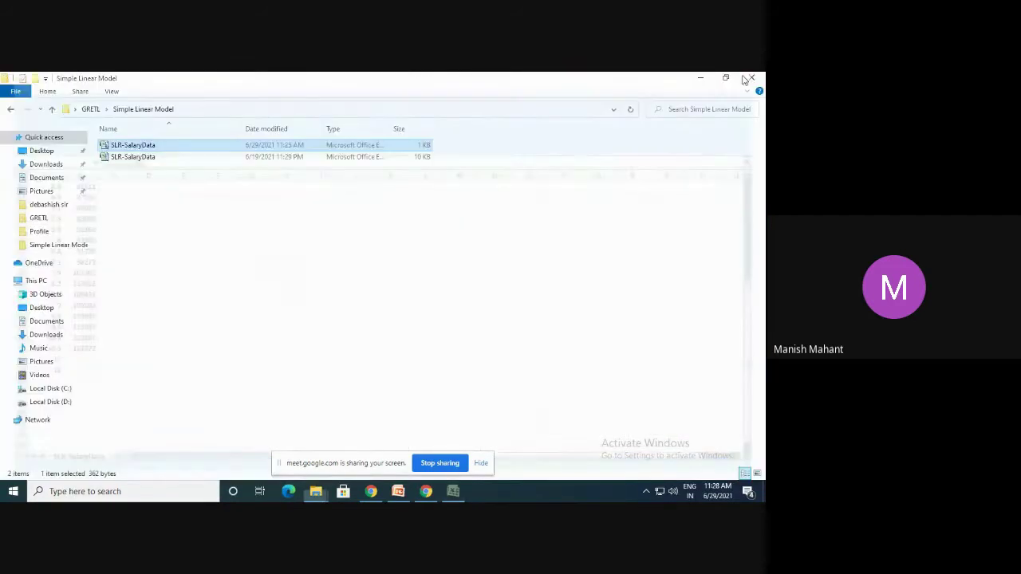
{"action": "left_click", "coordinate": [697, 77]}
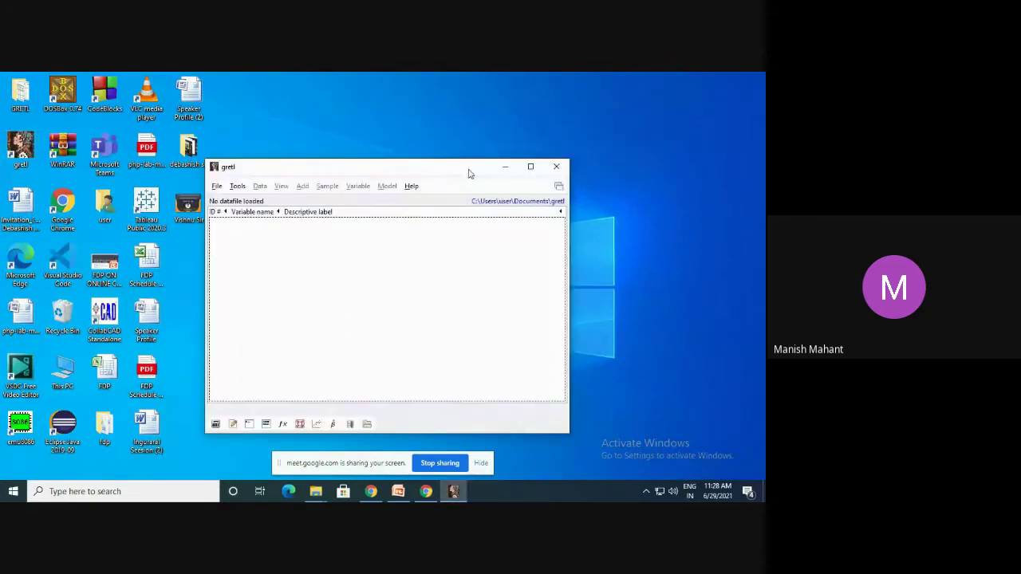
Browse for a user data file to open in Desktop > GRETL > Simple Linear Model
{"action": "left_click", "coordinate": [217, 188]}
{"action": "mouse_move", "coordinate": [241, 202]}
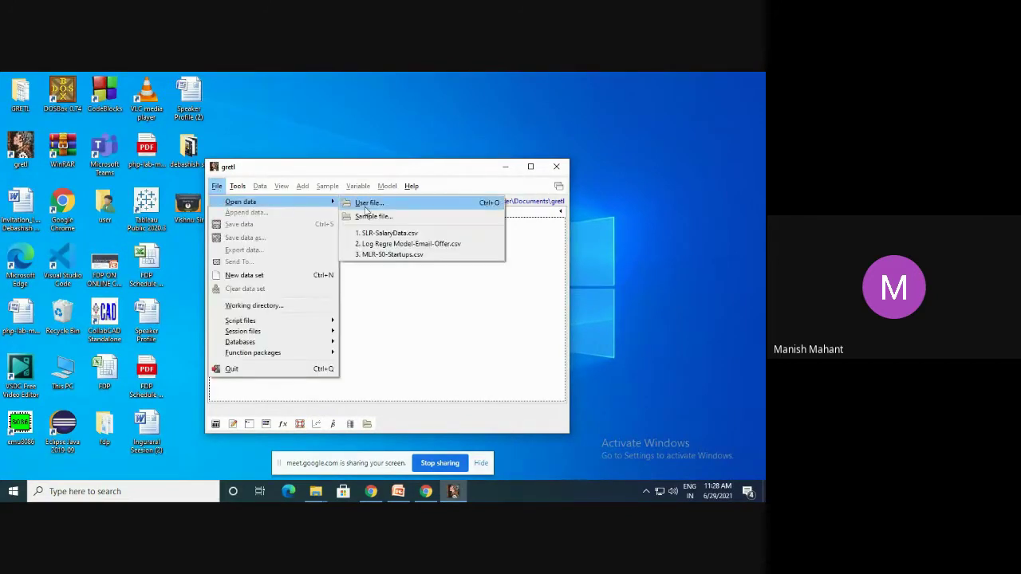
{"action": "left_click", "coordinate": [215, 189]}
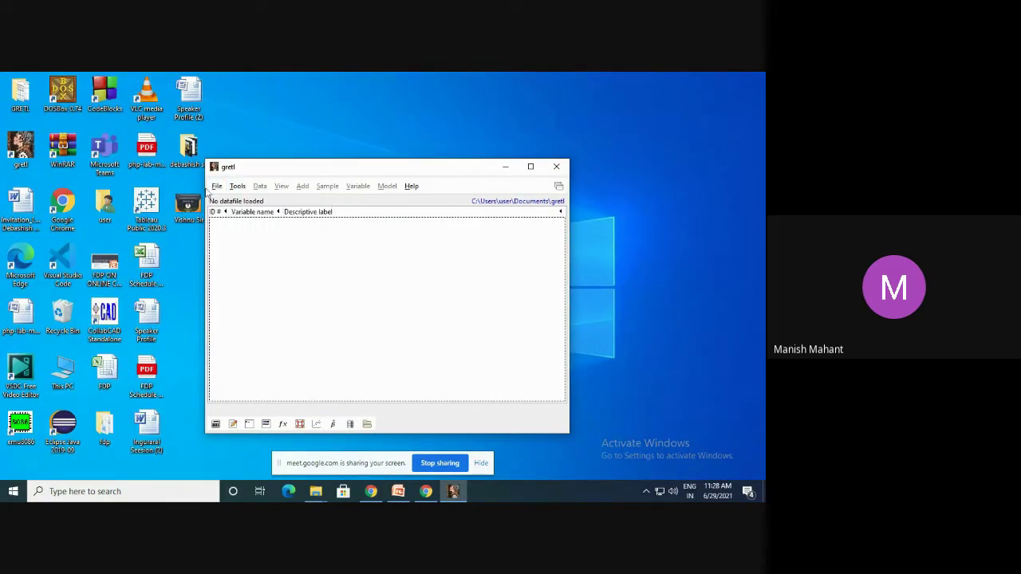
{"action": "left_click", "coordinate": [214, 189]}
{"action": "mouse_move", "coordinate": [239, 201]}
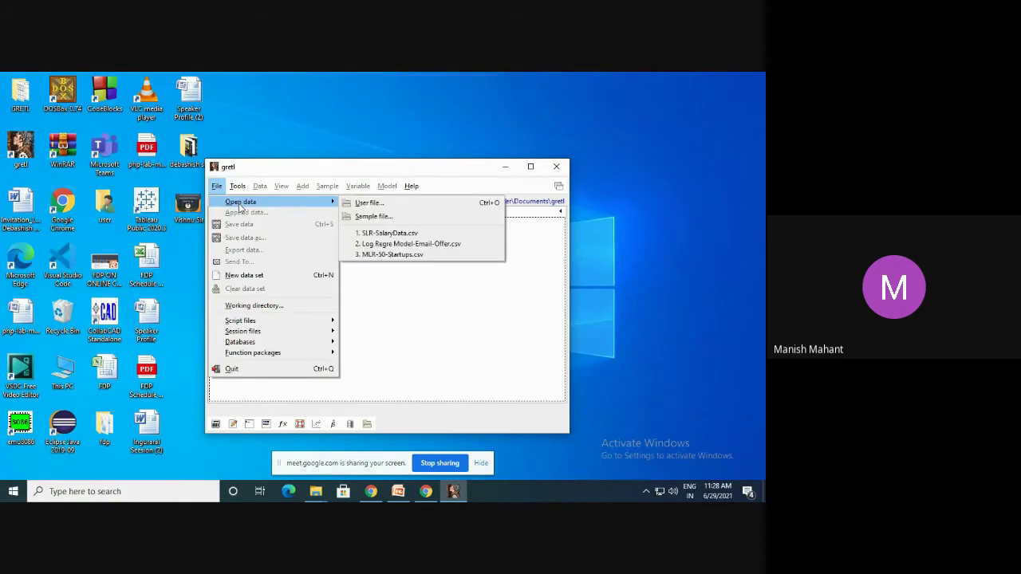
{"action": "left_click", "coordinate": [377, 210]}
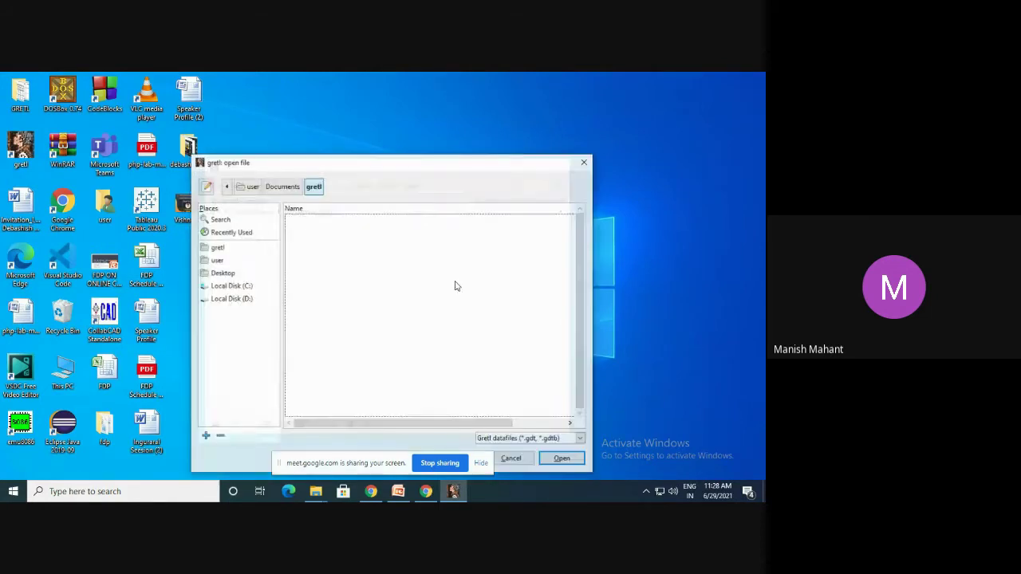
{"action": "left_click", "coordinate": [227, 276]}
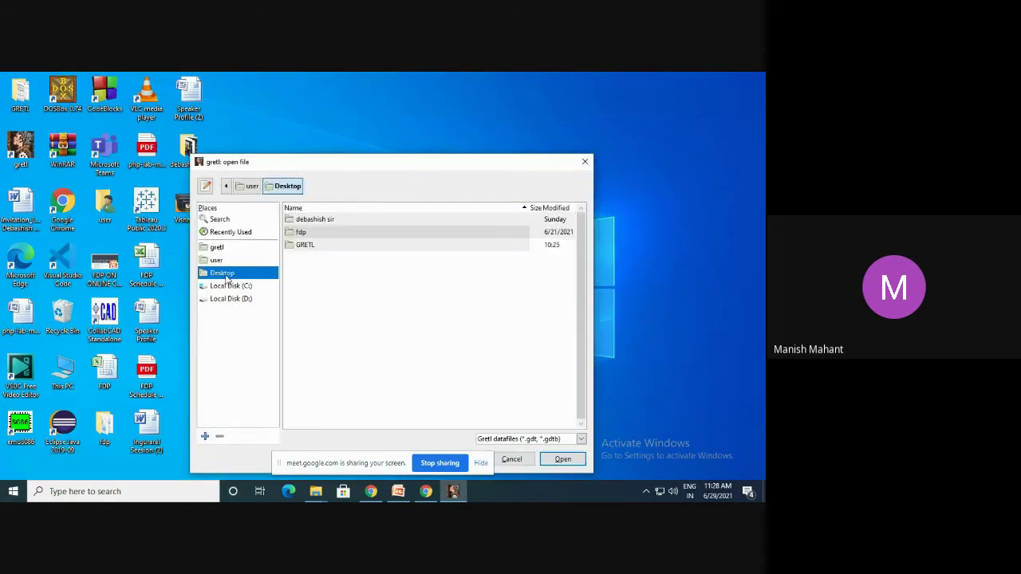
{"action": "left_click", "coordinate": [315, 253]}
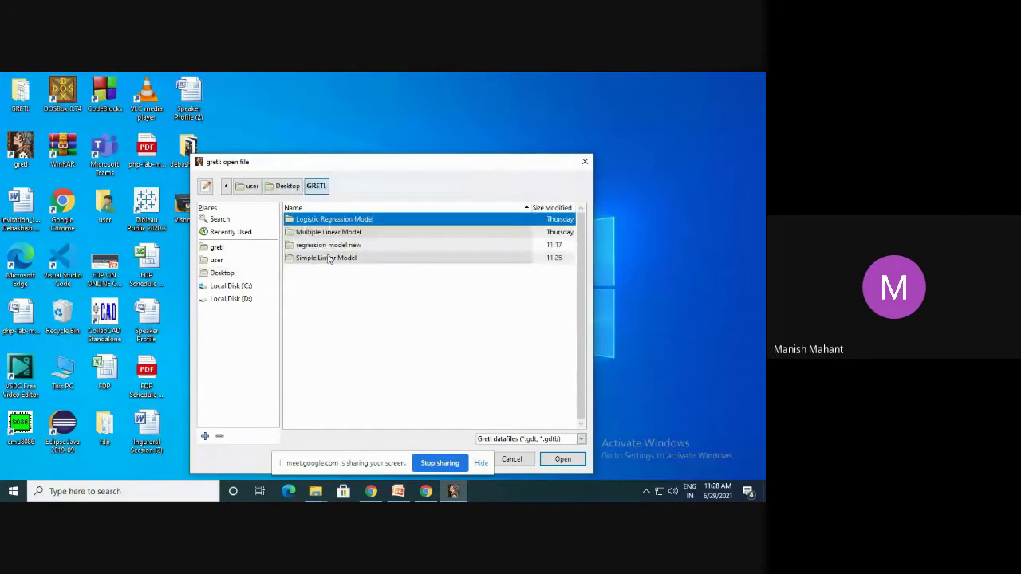
{"action": "double_click", "coordinate": [316, 254]}
{"action": "double_click", "coordinate": [315, 259]}
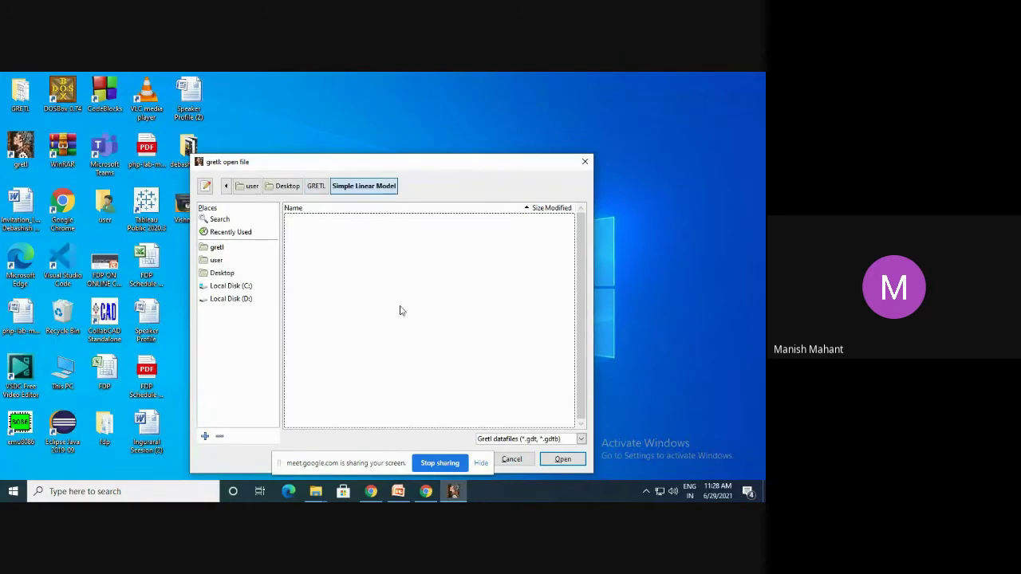
List all file types, load SLR-SalaryData.csv into gretl, and close the CSV import report
{"action": "left_click", "coordinate": [581, 438]}
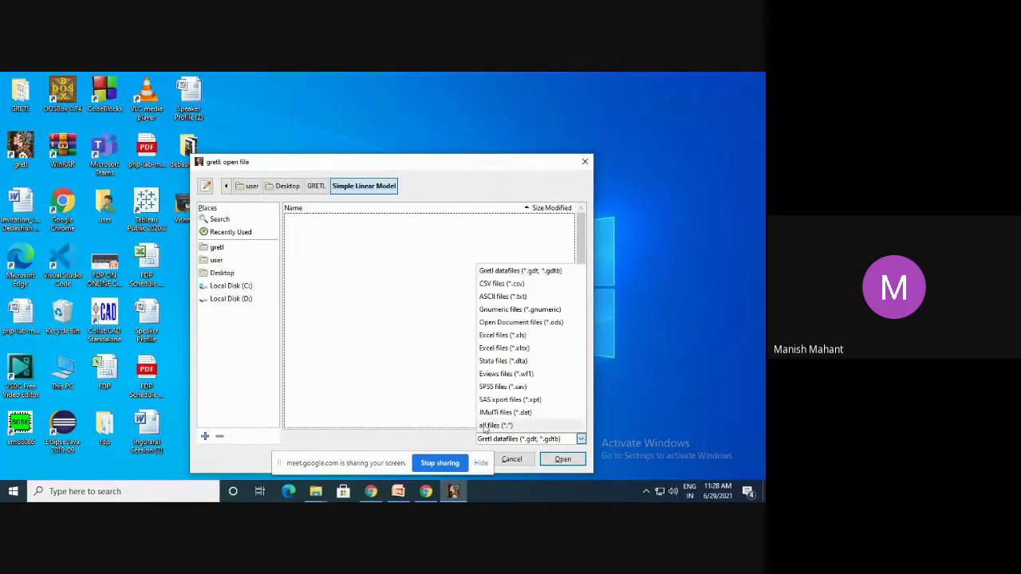
{"action": "left_click", "coordinate": [508, 426]}
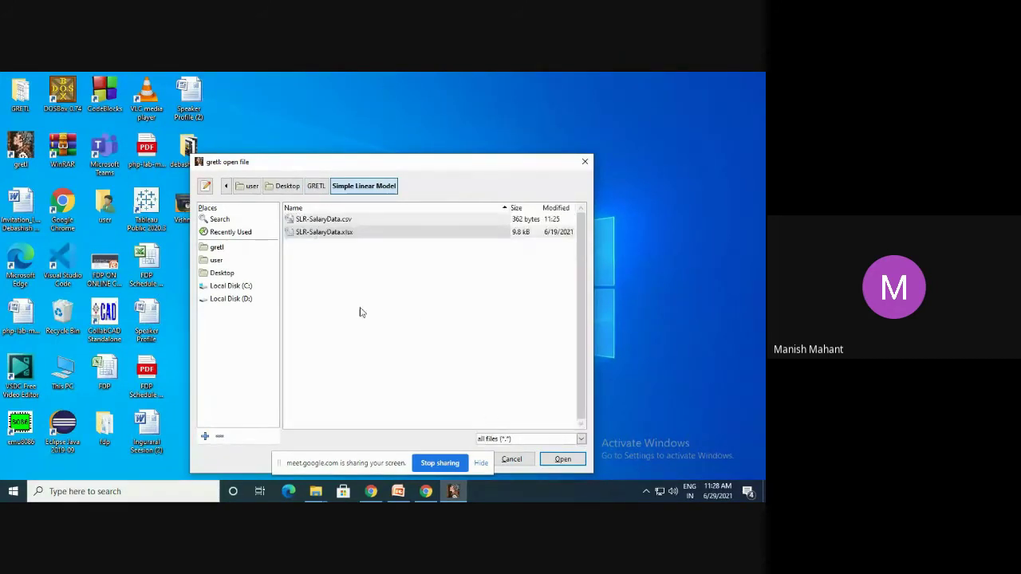
{"action": "left_click", "coordinate": [322, 226]}
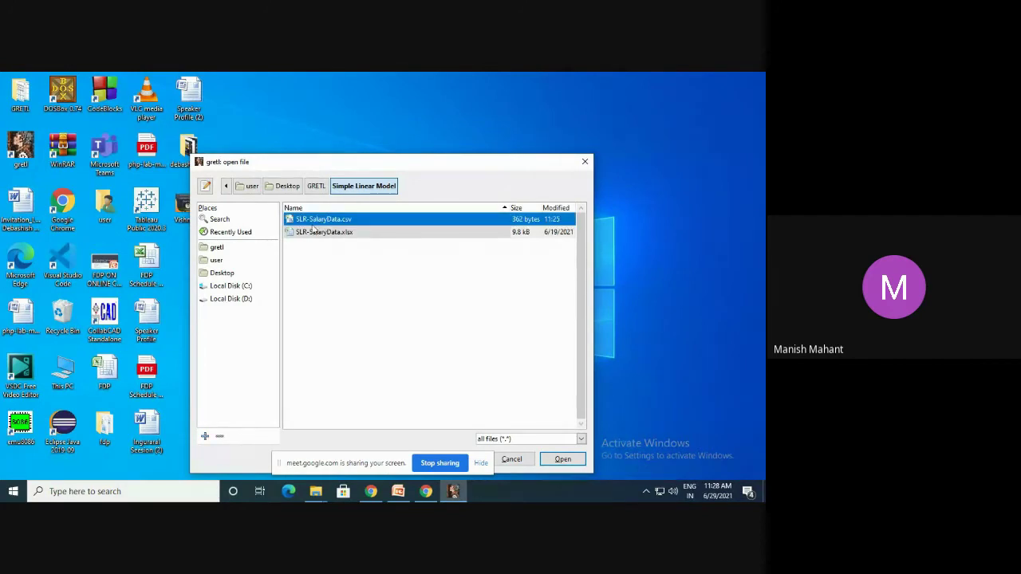
{"action": "left_click", "coordinate": [562, 459]}
{"action": "left_click", "coordinate": [467, 284]}
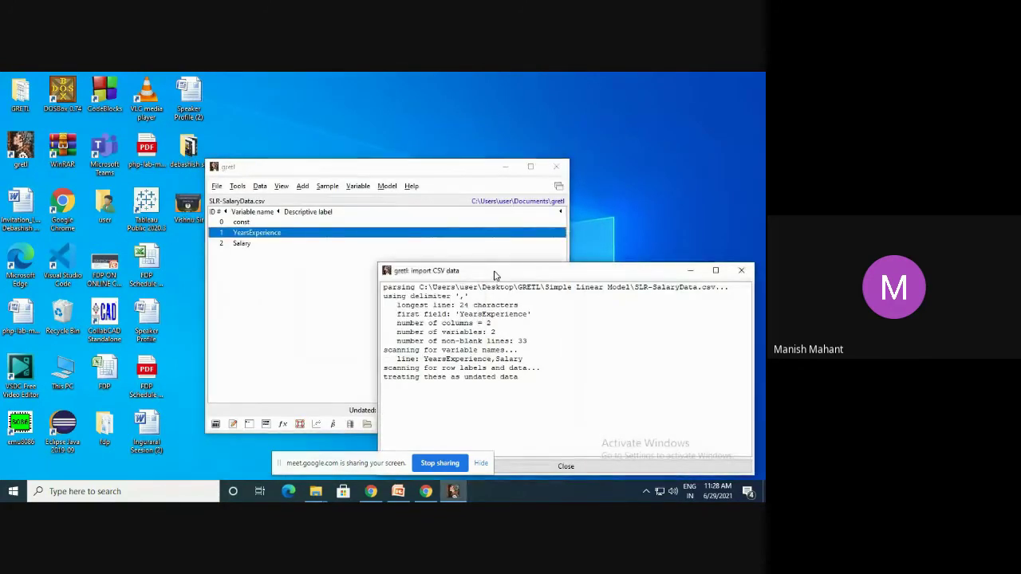
{"action": "left_click_drag", "start_coordinate": [492, 273], "coordinate": [363, 172]}
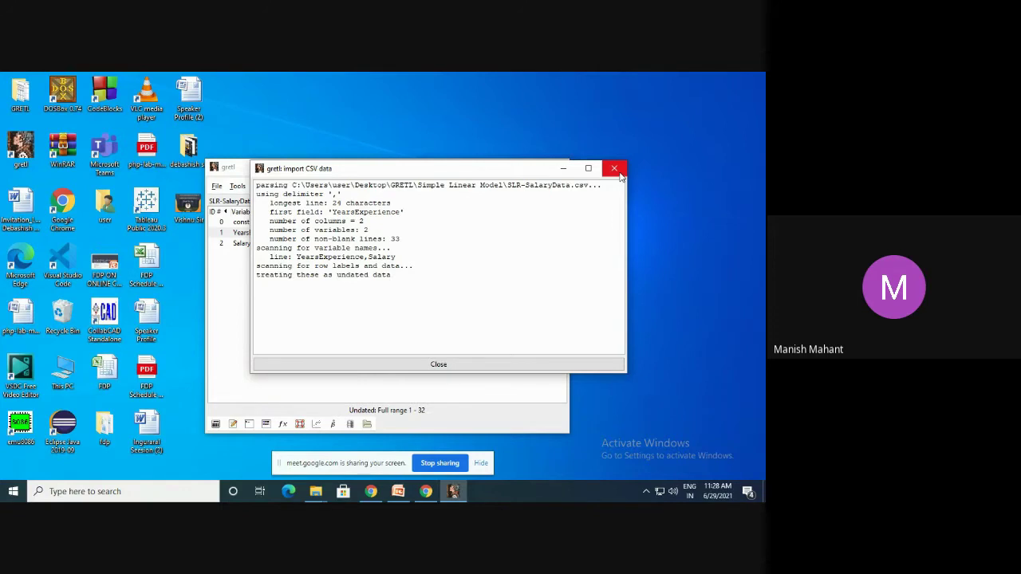
{"action": "left_click", "coordinate": [614, 169]}
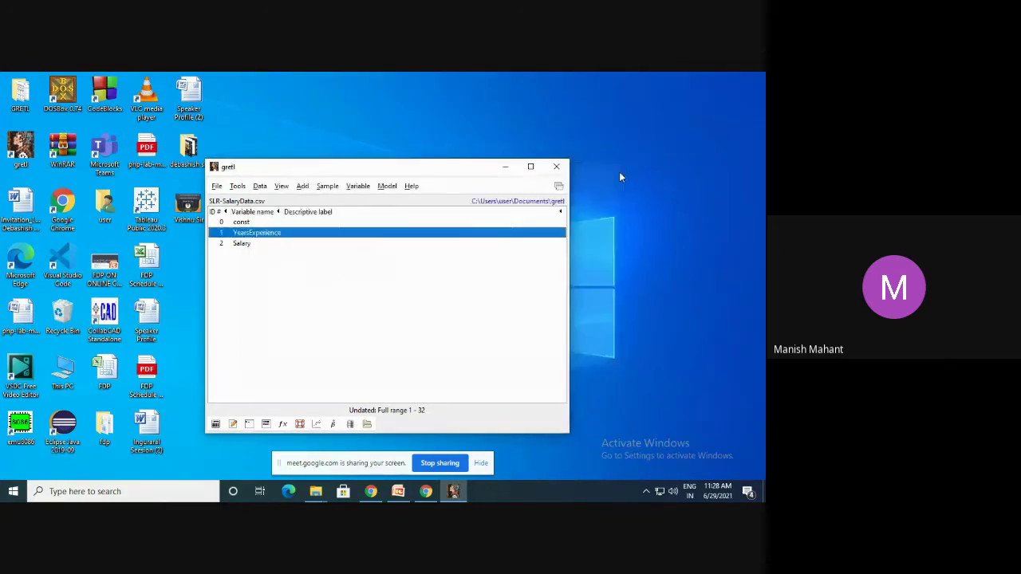
Estimate an Ordinary Least Squares model with Salary as the dependent variable and const and YearsExperience as regressors
{"action": "left_click", "coordinate": [390, 188]}
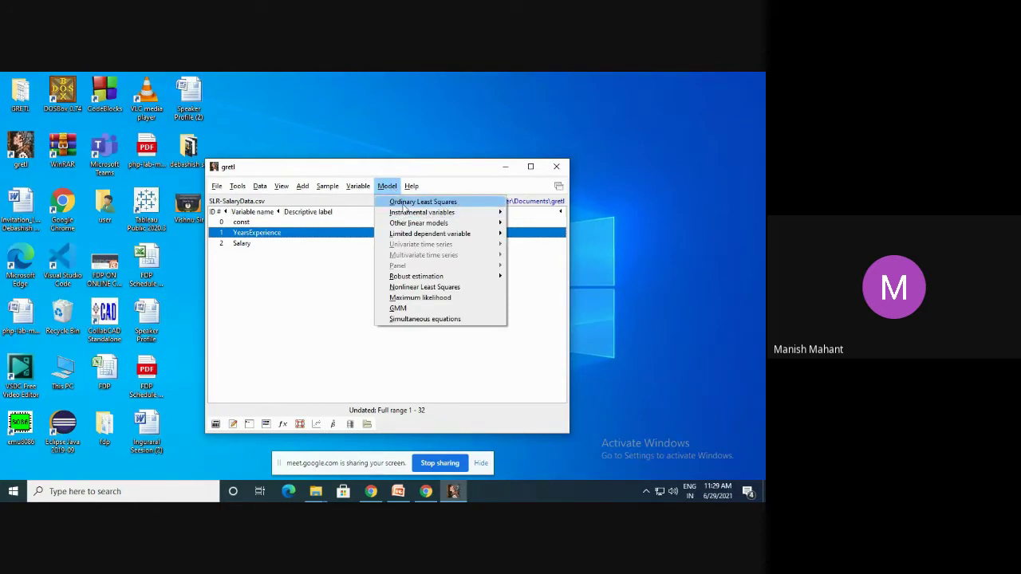
{"action": "left_click", "coordinate": [404, 204]}
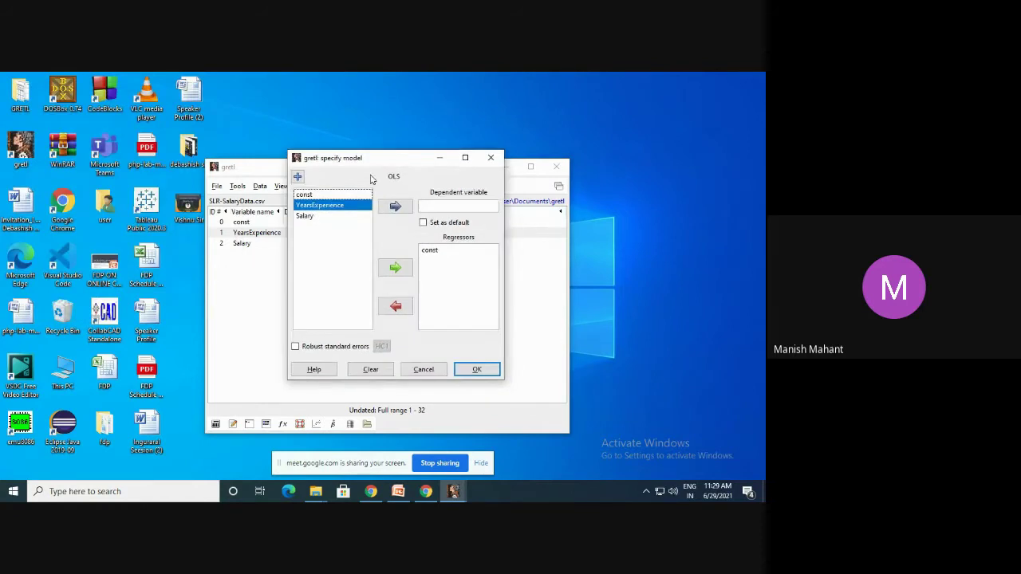
{"action": "left_click", "coordinate": [304, 216]}
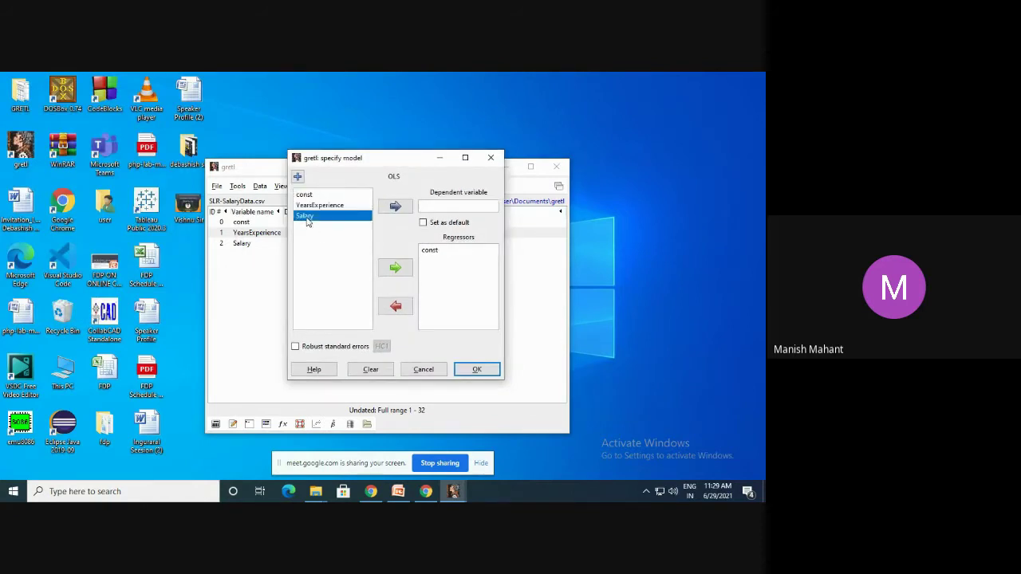
{"action": "left_click", "coordinate": [394, 206]}
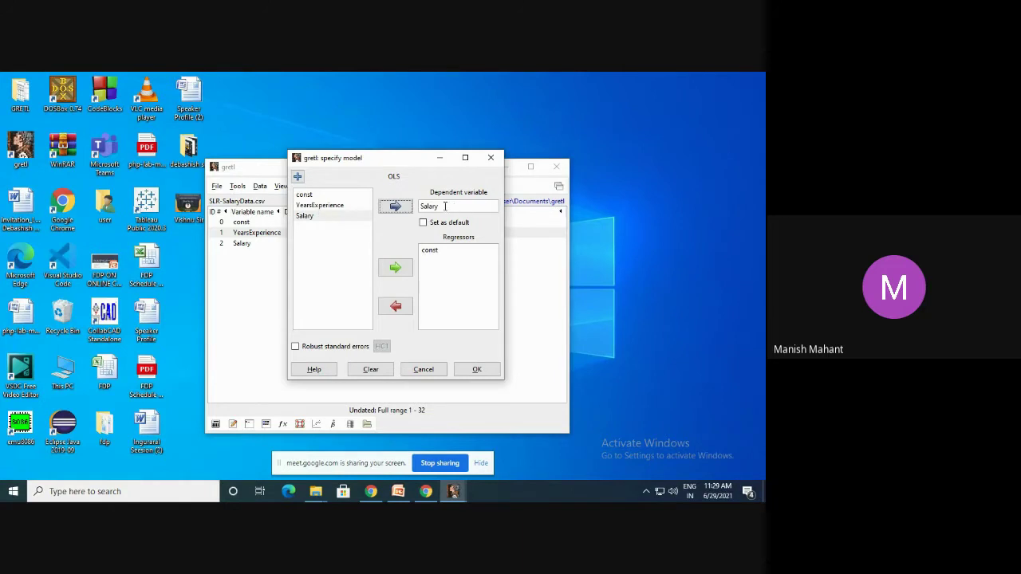
{"action": "left_click", "coordinate": [327, 205]}
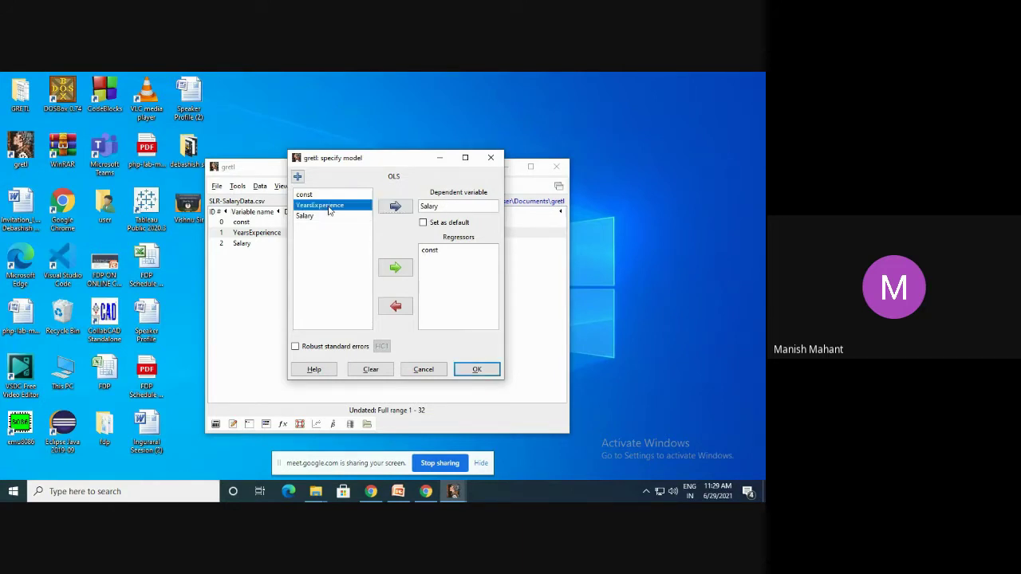
{"action": "left_click", "coordinate": [393, 267]}
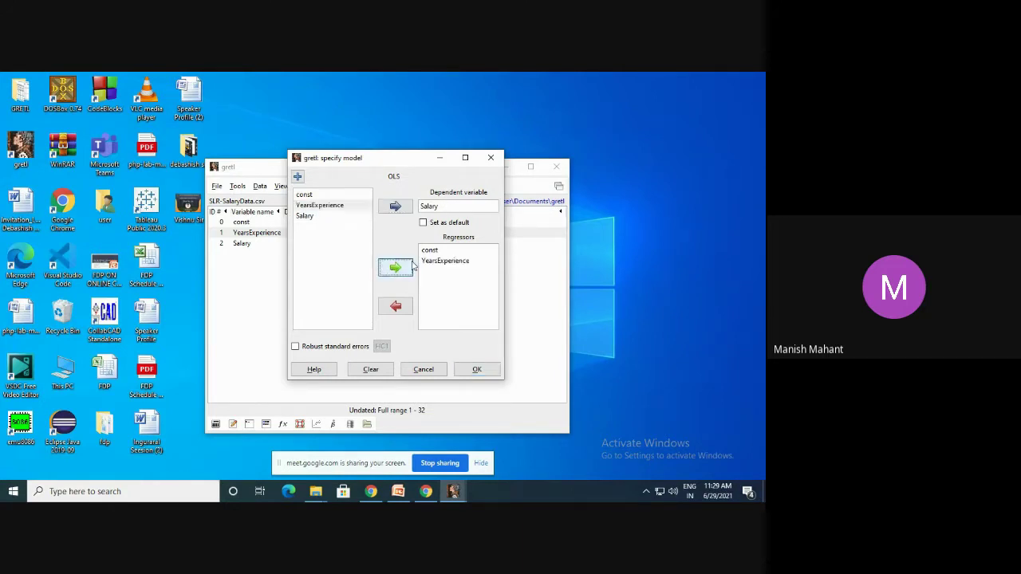
{"action": "left_click", "coordinate": [481, 372]}
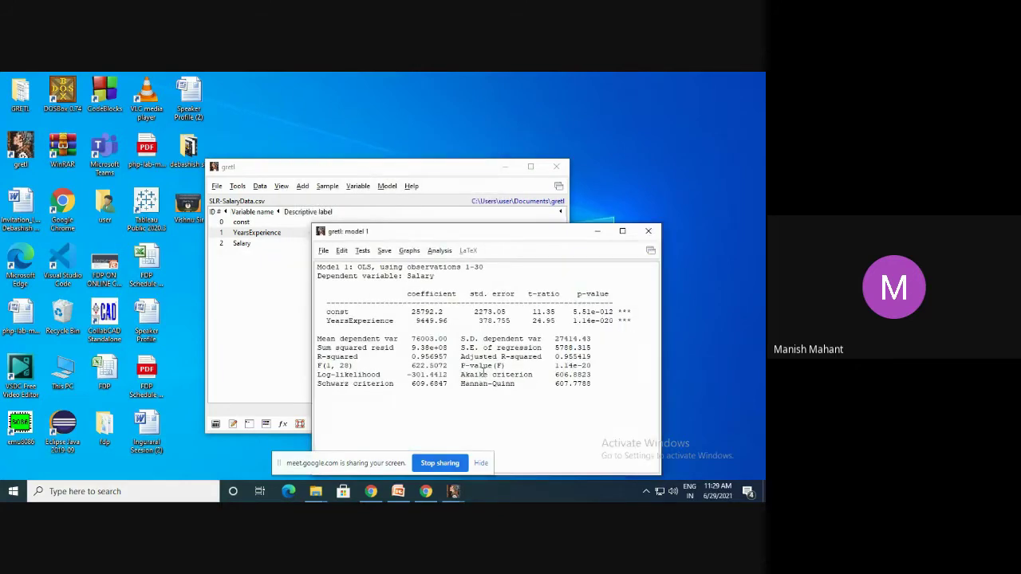
{"action": "left_click_drag", "start_coordinate": [485, 233], "coordinate": [416, 176]}
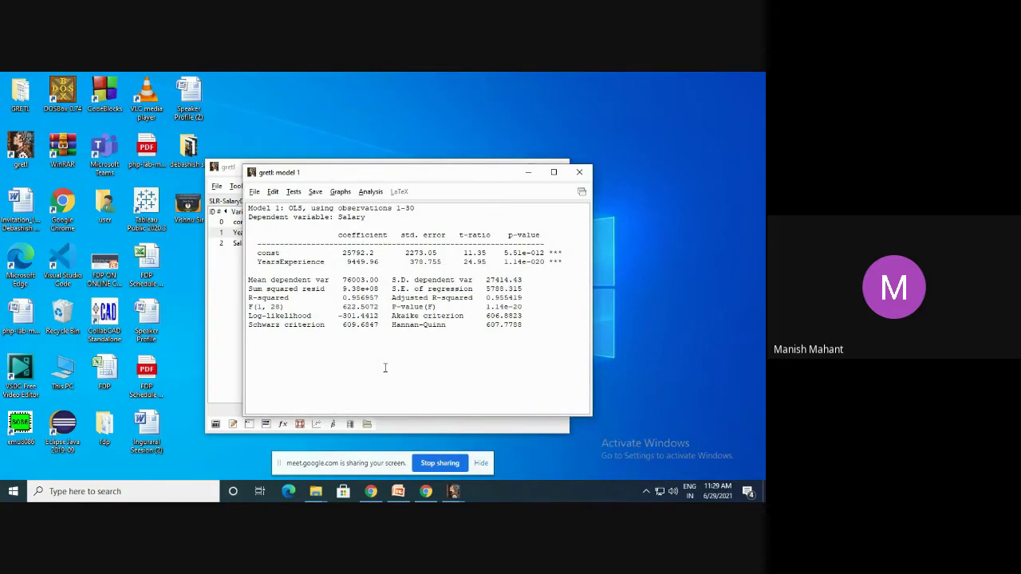
Plot actual vs. fitted salary for the OLS model, examine the graph, and close it
{"action": "left_click", "coordinate": [340, 192]}
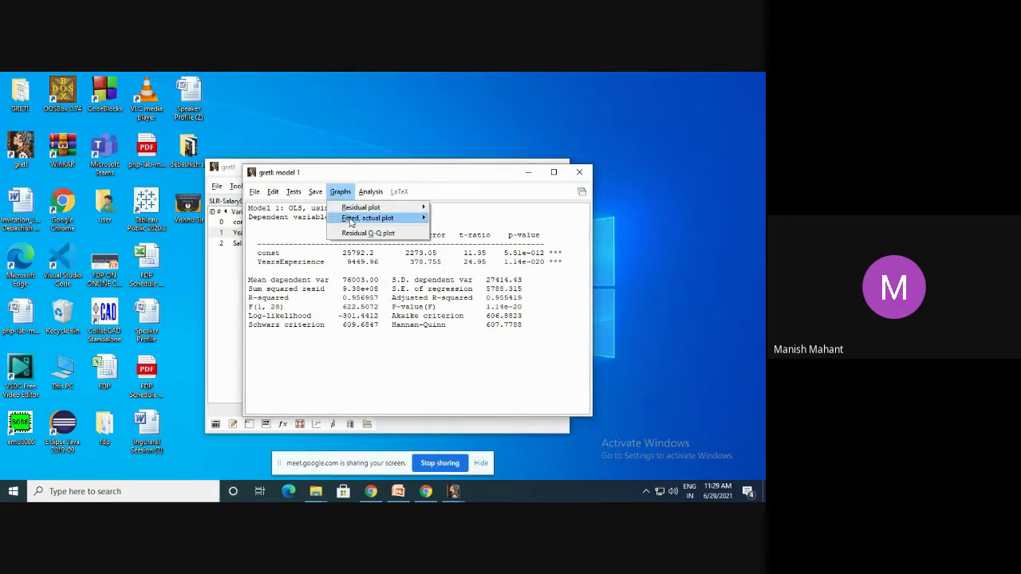
{"action": "mouse_move", "coordinate": [345, 220]}
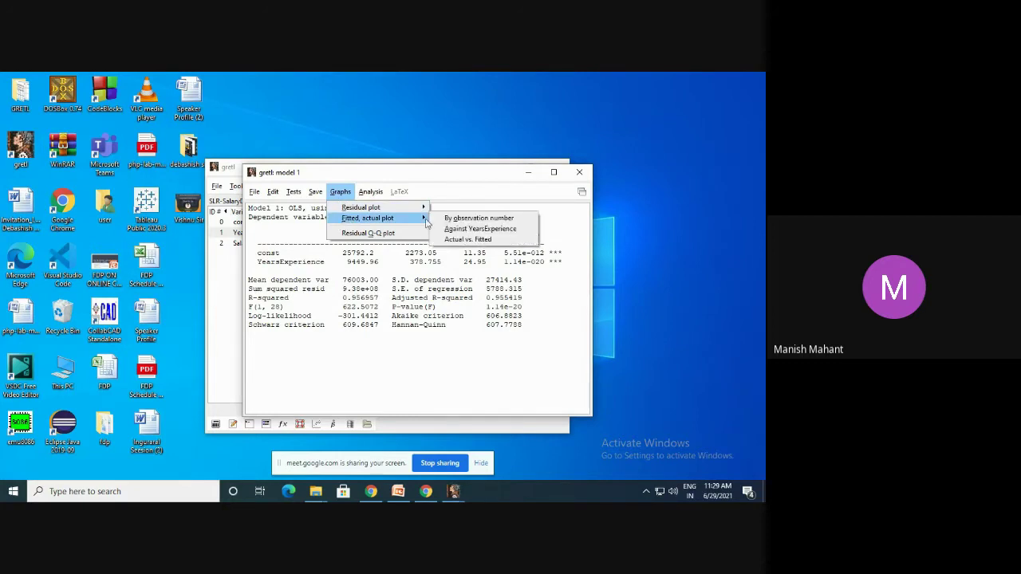
{"action": "left_click", "coordinate": [461, 240]}
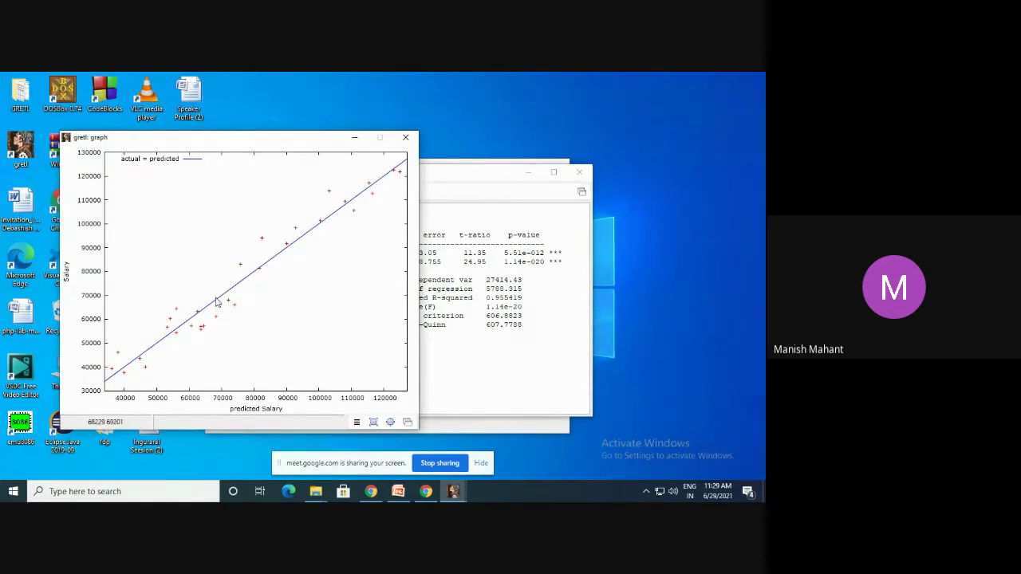
{"action": "left_click", "coordinate": [405, 137]}
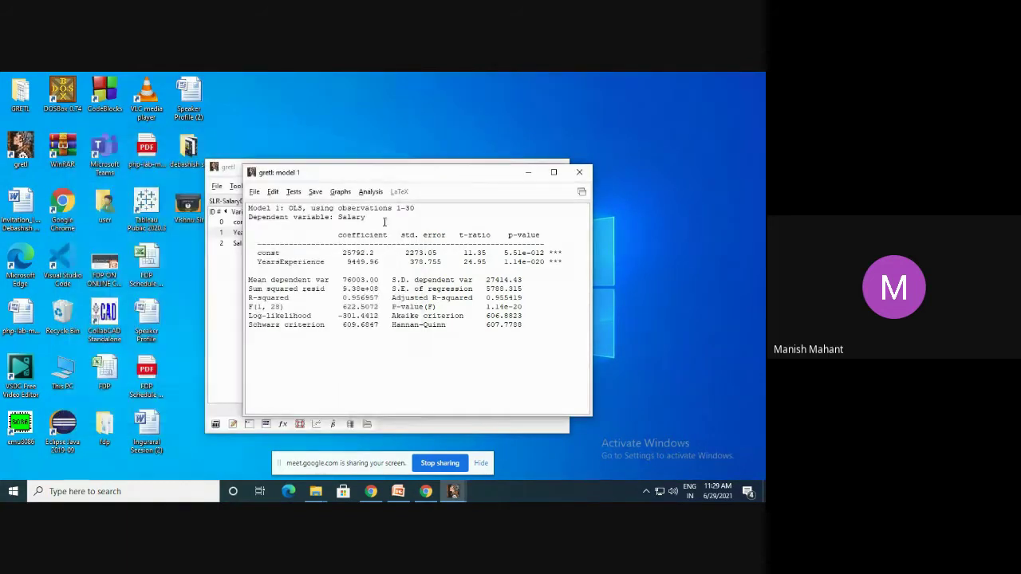
{"action": "left_click", "coordinate": [370, 192]}
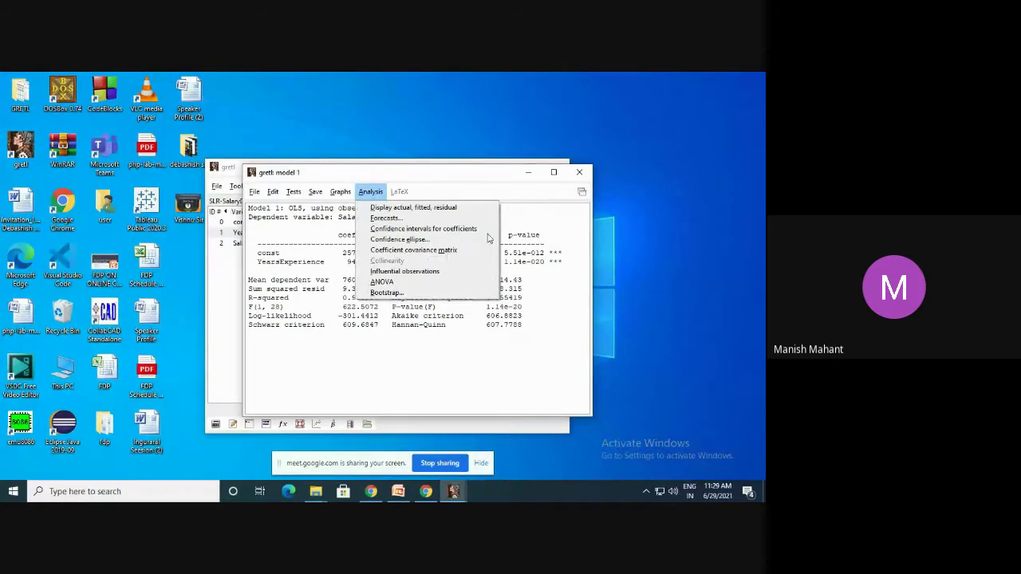
{"action": "left_click", "coordinate": [481, 191]}
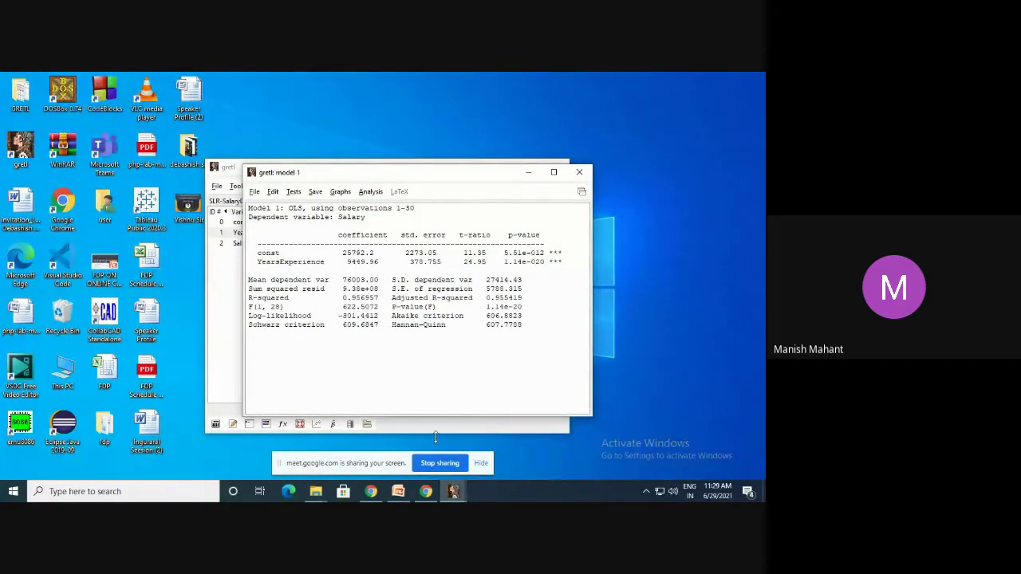
Switch to the Simple Linear Model folder, open the SLR-SalaryData CSV file in Excel, and examine the empty salary cells B32:B33
{"action": "left_click", "coordinate": [321, 494]}
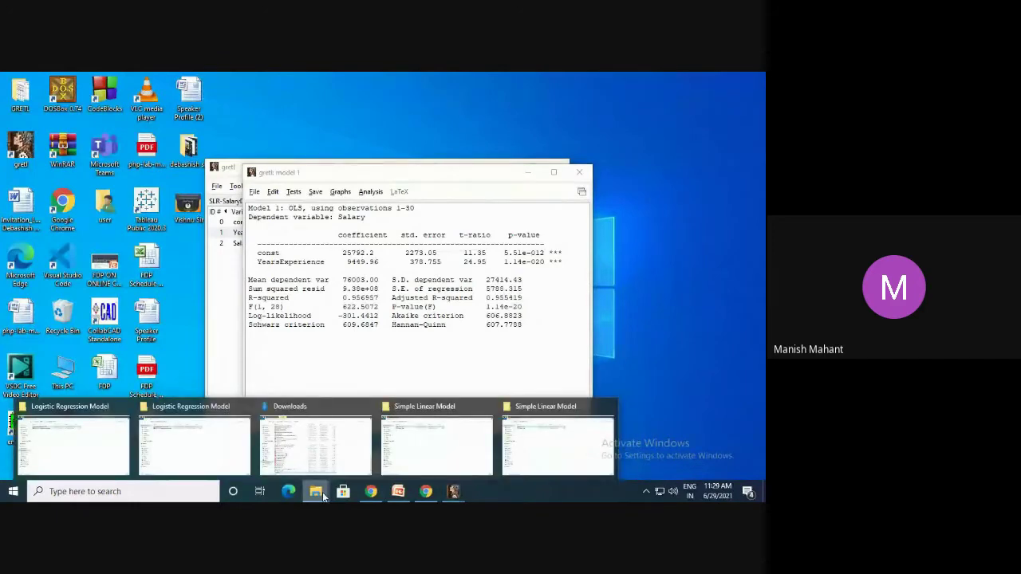
{"action": "left_click", "coordinate": [437, 443]}
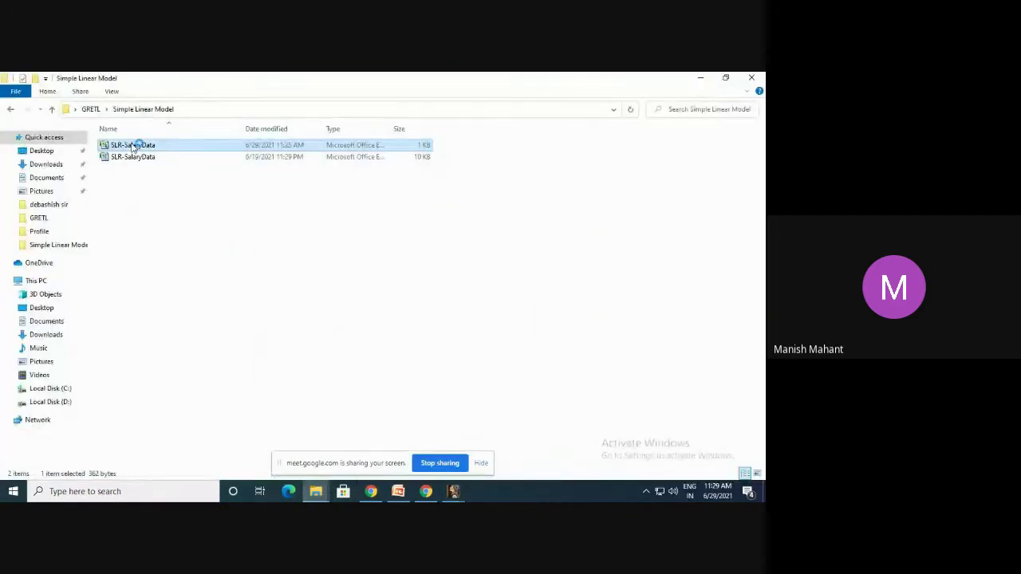
{"action": "scroll", "coordinate": [101, 365], "scroll_direction": "down", "scroll_amount": 9}
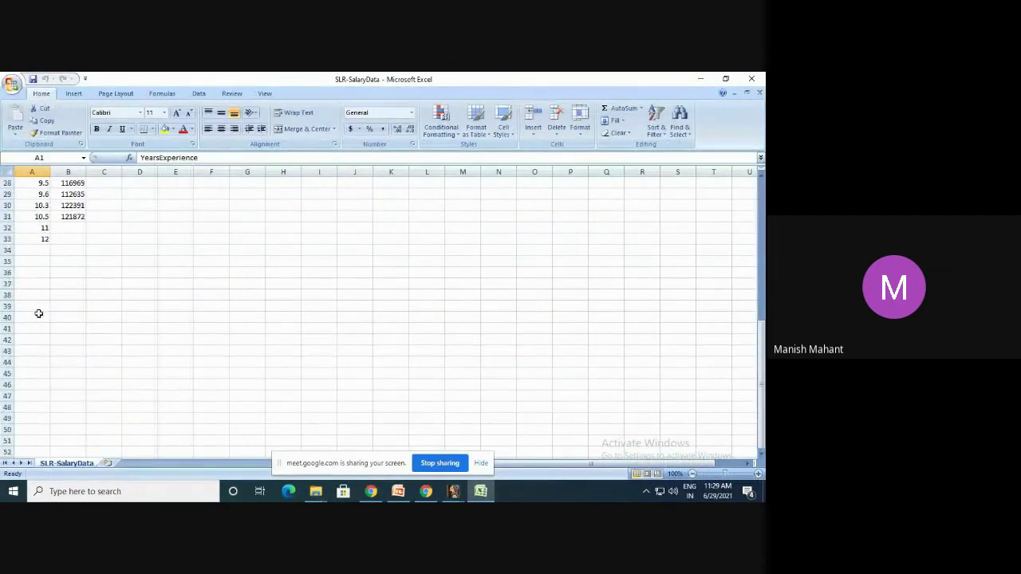
{"action": "scroll", "coordinate": [52, 275], "scroll_direction": "up", "scroll_amount": 2}
{"action": "left_click_drag", "start_coordinate": [69, 296], "coordinate": [71, 306]}
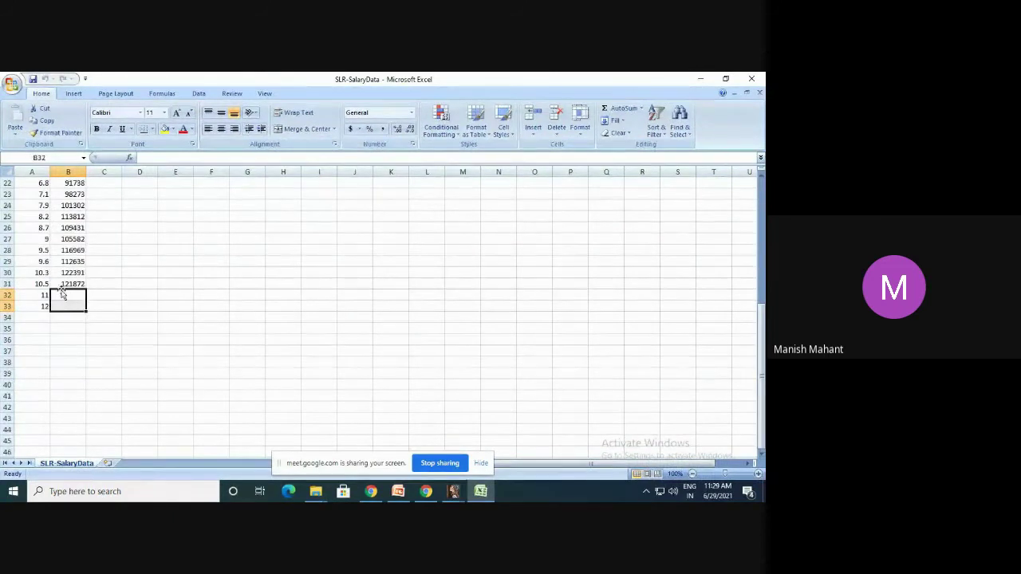
{"action": "scroll", "coordinate": [52, 279], "scroll_direction": "up", "scroll_amount": 7}
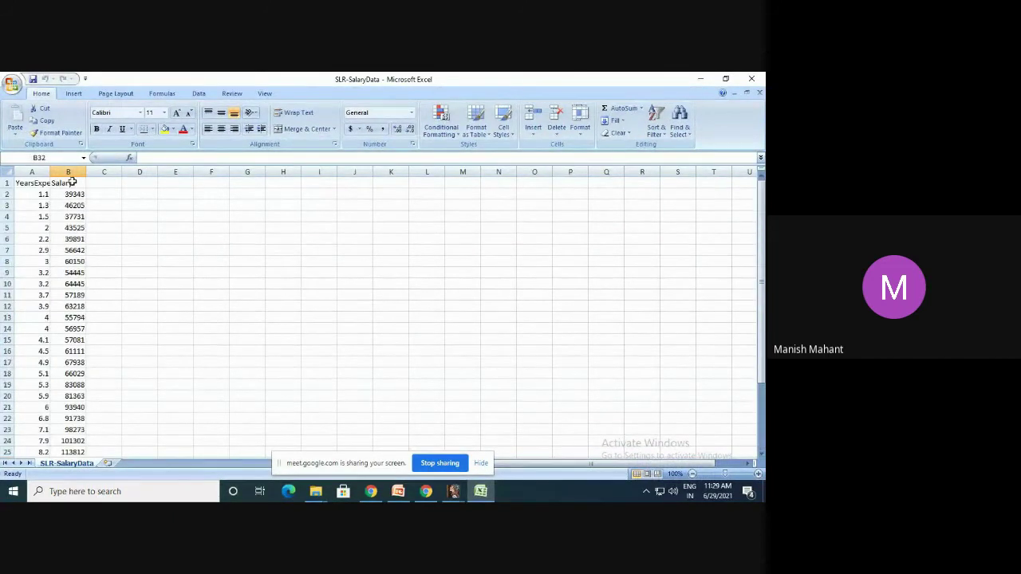
Examine the experience values in A32:A33 together with their missing salaries in B32:B33
{"action": "scroll", "coordinate": [81, 231], "scroll_direction": "down", "scroll_amount": 5}
{"action": "left_click", "coordinate": [133, 369]}
{"action": "left_click_drag", "start_coordinate": [70, 362], "coordinate": [68, 374]}
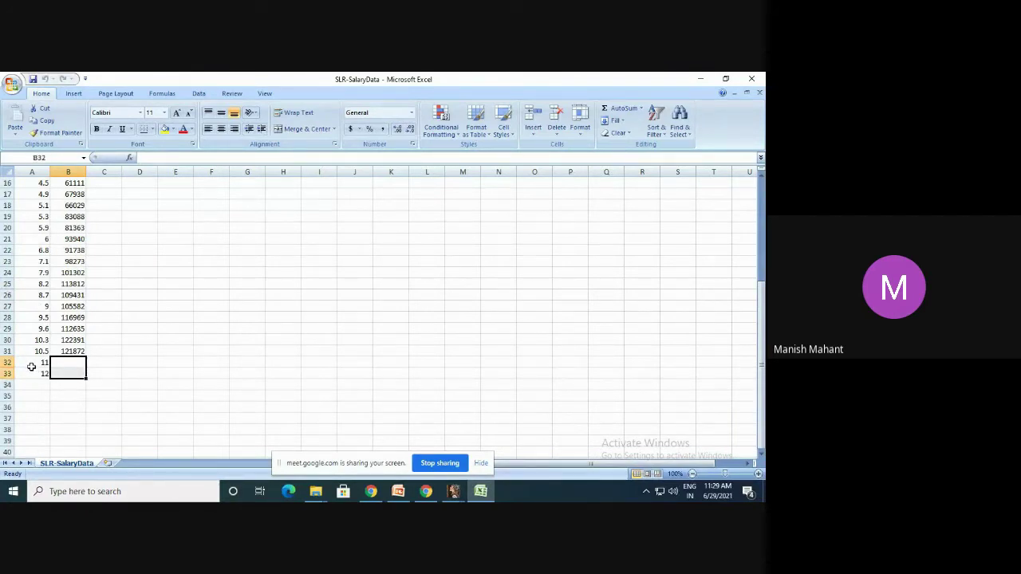
{"action": "left_click", "coordinate": [35, 366]}
{"action": "left_click", "coordinate": [38, 375]}
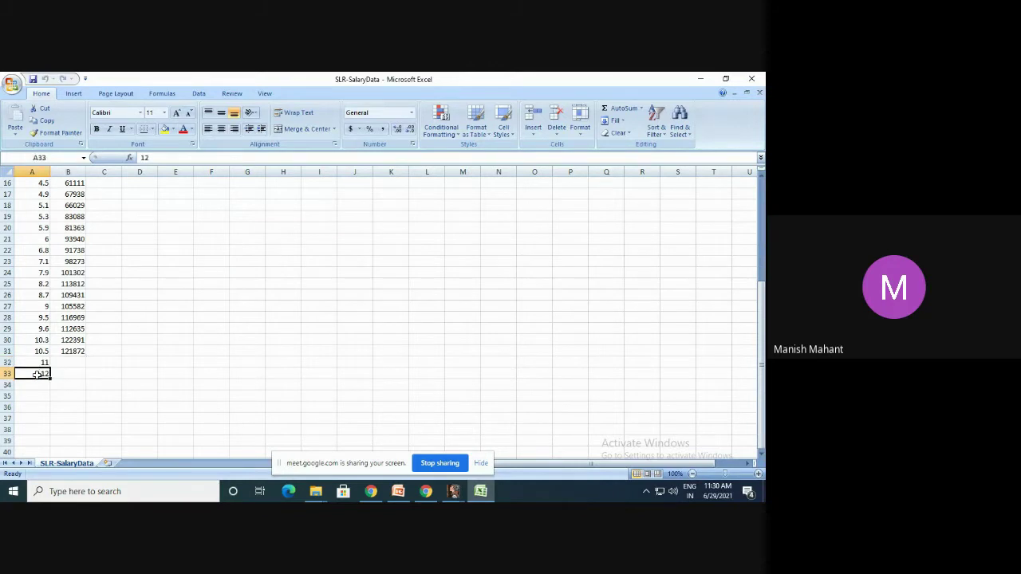
{"action": "left_click", "coordinate": [68, 363]}
{"action": "left_click_drag", "start_coordinate": [68, 363], "coordinate": [69, 372]}
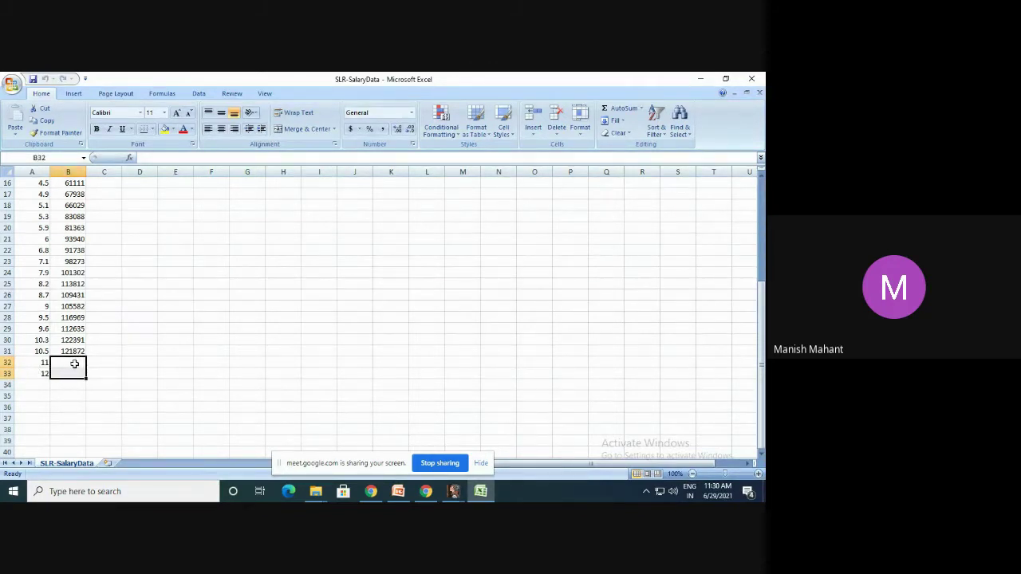
Minimize the Excel workbook and switch back to the gretl model 1 window
{"action": "left_click", "coordinate": [452, 490]}
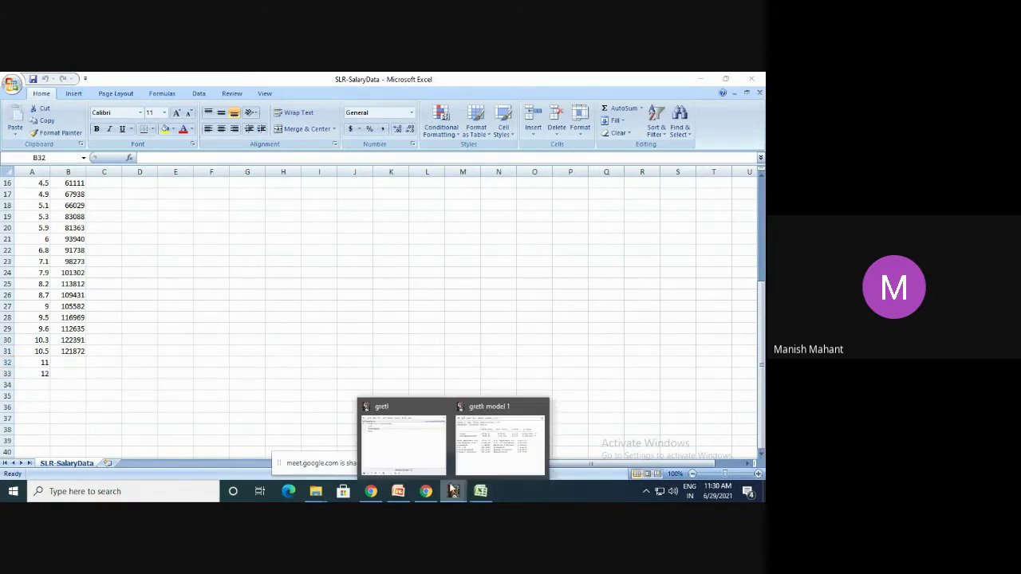
{"action": "left_click", "coordinate": [488, 445]}
{"action": "left_click", "coordinate": [697, 82]}
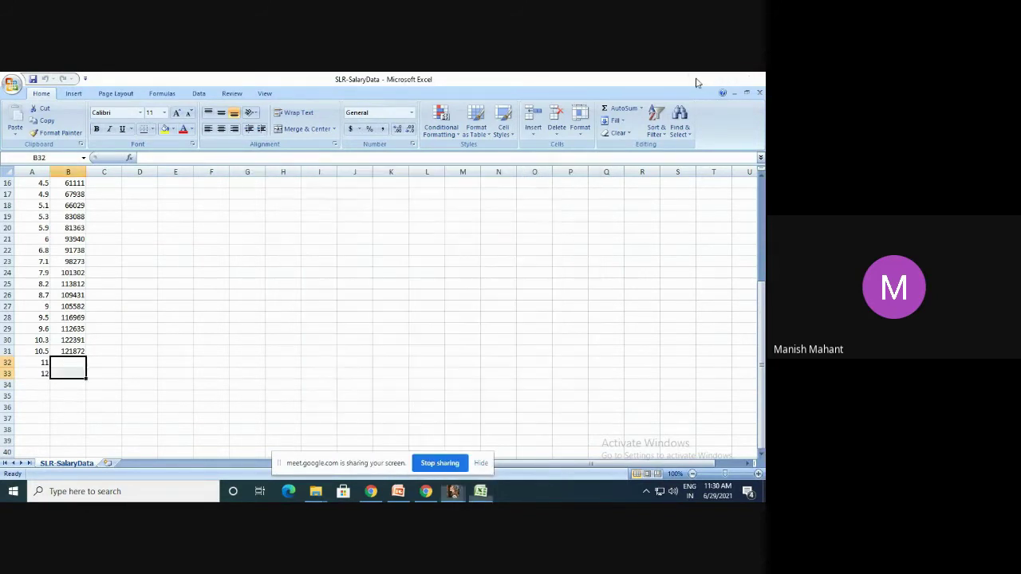
{"action": "left_click", "coordinate": [697, 80]}
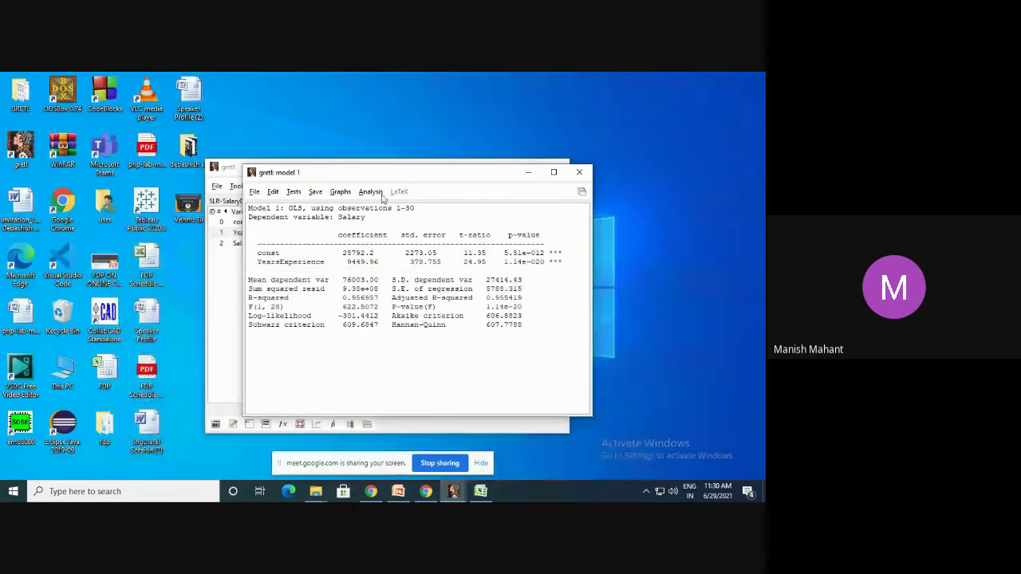
{"action": "left_click_drag", "start_coordinate": [391, 172], "coordinate": [425, 165]}
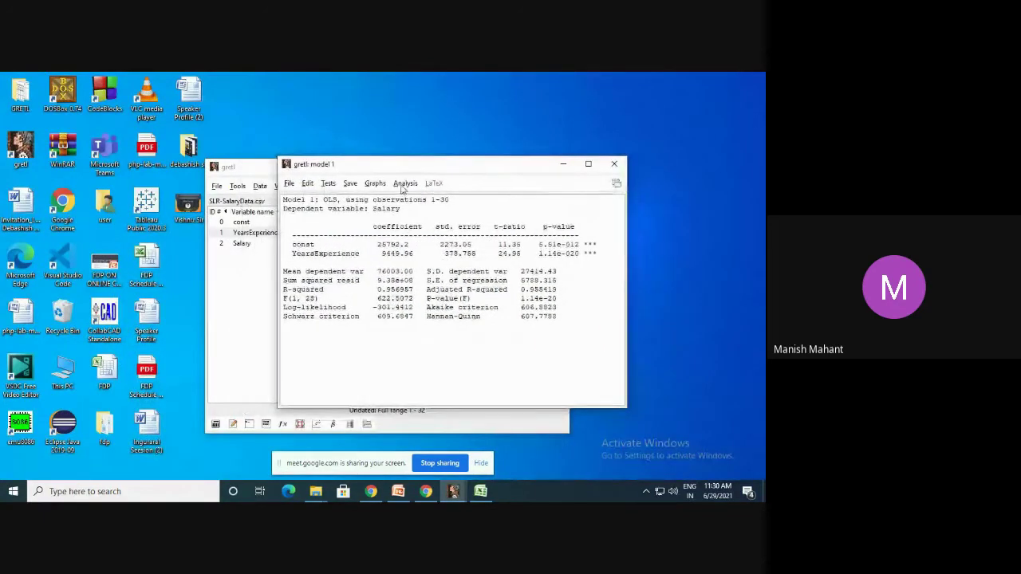
Run a static forecast from the OLS model for observations 31 to 32 with a 0.95 confidence interval for actual Y
{"action": "left_click", "coordinate": [407, 184]}
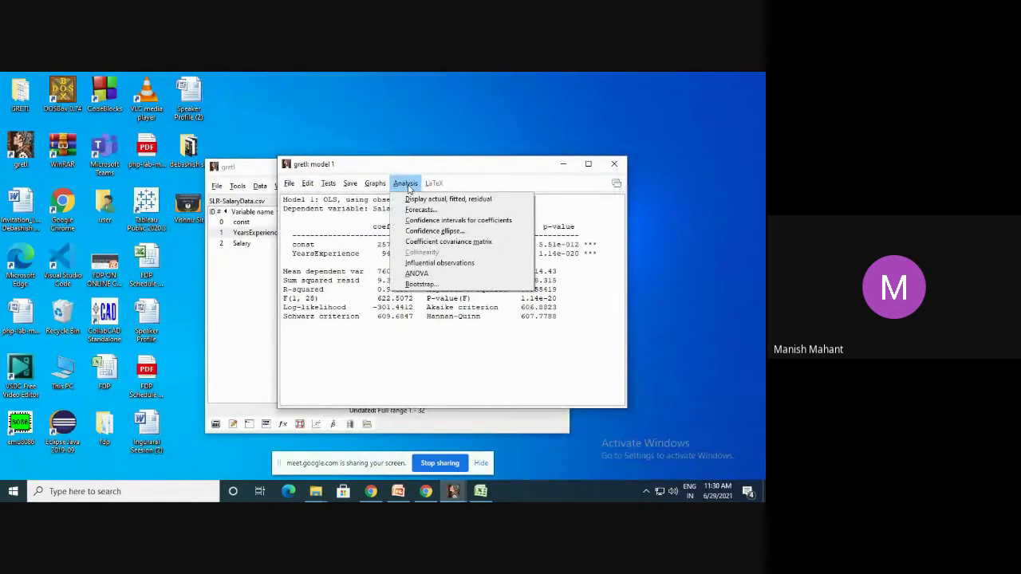
{"action": "left_click", "coordinate": [418, 211]}
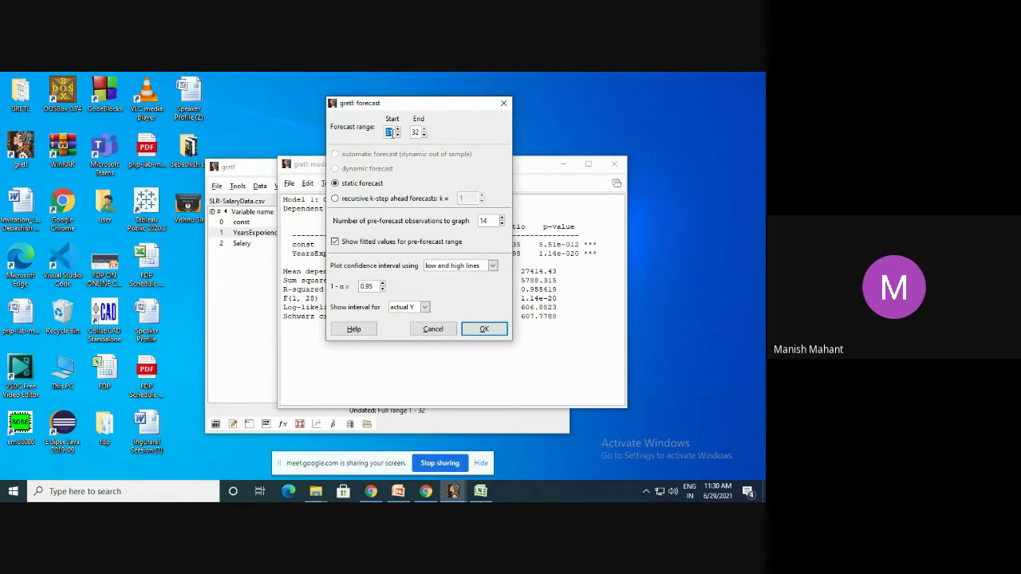
{"action": "left_click", "coordinate": [390, 132]}
{"action": "left_click", "coordinate": [488, 334]}
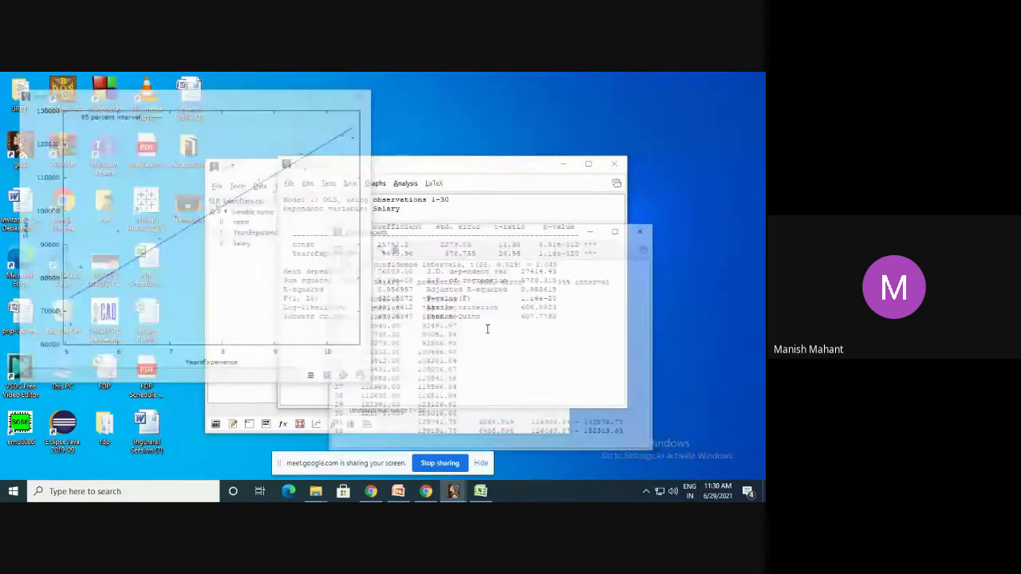
Examine the predicted salaries for observations 31 and 32 in the forecasts window
{"action": "left_click_drag", "start_coordinate": [451, 234], "coordinate": [413, 161]}
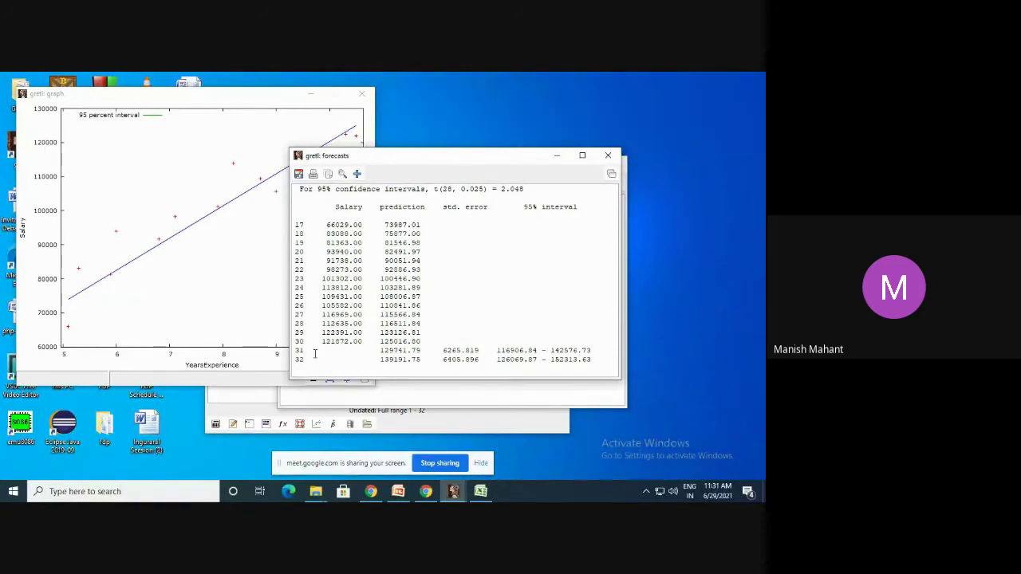
{"action": "left_click_drag", "start_coordinate": [320, 357], "coordinate": [364, 360]}
{"action": "left_click", "coordinate": [377, 353]}
{"action": "mouse_move", "coordinate": [381, 351]}
{"action": "left_mouse_down"}
{"action": "mouse_move", "coordinate": [424, 359]}
{"action": "mouse_move", "coordinate": [398, 354]}
{"action": "left_mouse_up"}
{"action": "left_click", "coordinate": [411, 357]}
{"action": "left_click", "coordinate": [381, 351]}
{"action": "left_click_drag", "start_coordinate": [381, 351], "coordinate": [425, 350]}
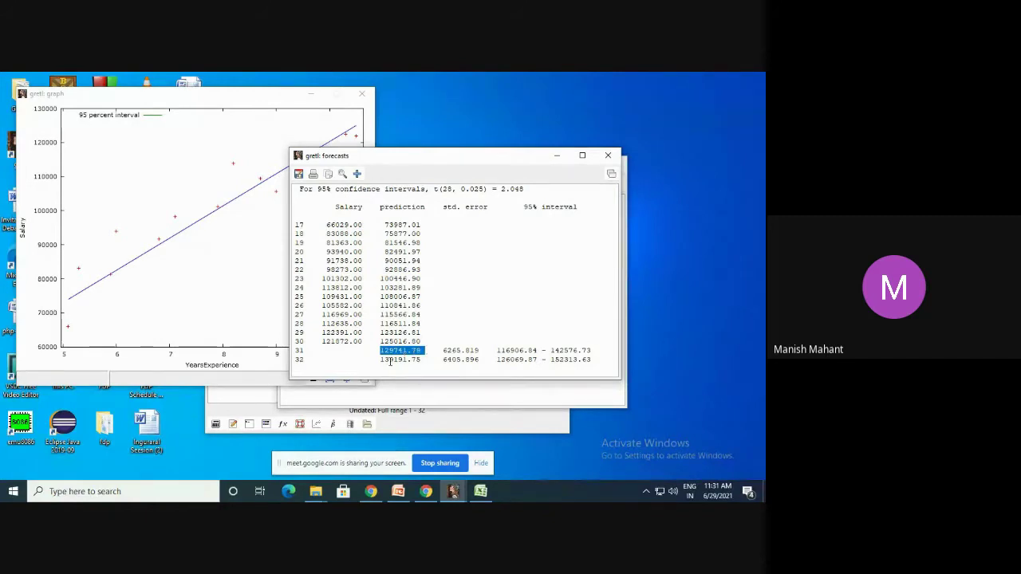
{"action": "left_click", "coordinate": [390, 362]}
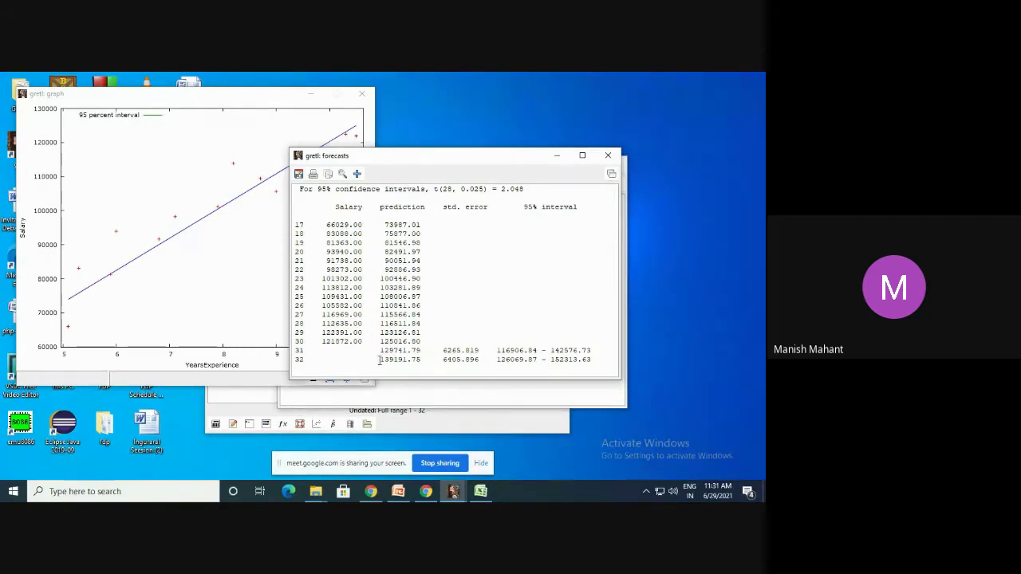
{"action": "left_click_drag", "start_coordinate": [380, 360], "coordinate": [427, 360]}
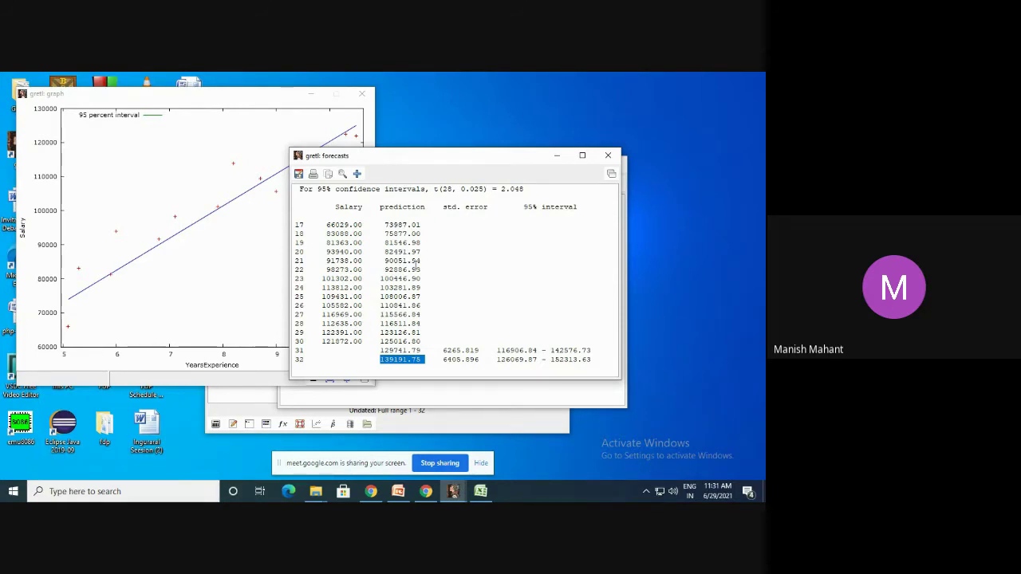
{"action": "left_click", "coordinate": [432, 269]}
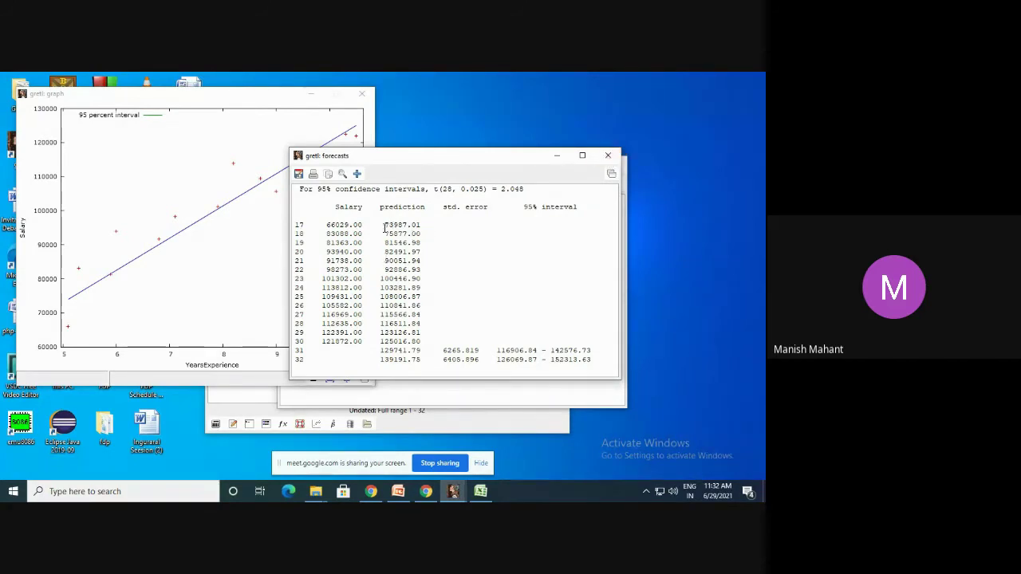
Close the forecasts, graph and model windows, and quit gretl without saving a record of the executed commands
{"action": "left_click", "coordinate": [608, 156]}
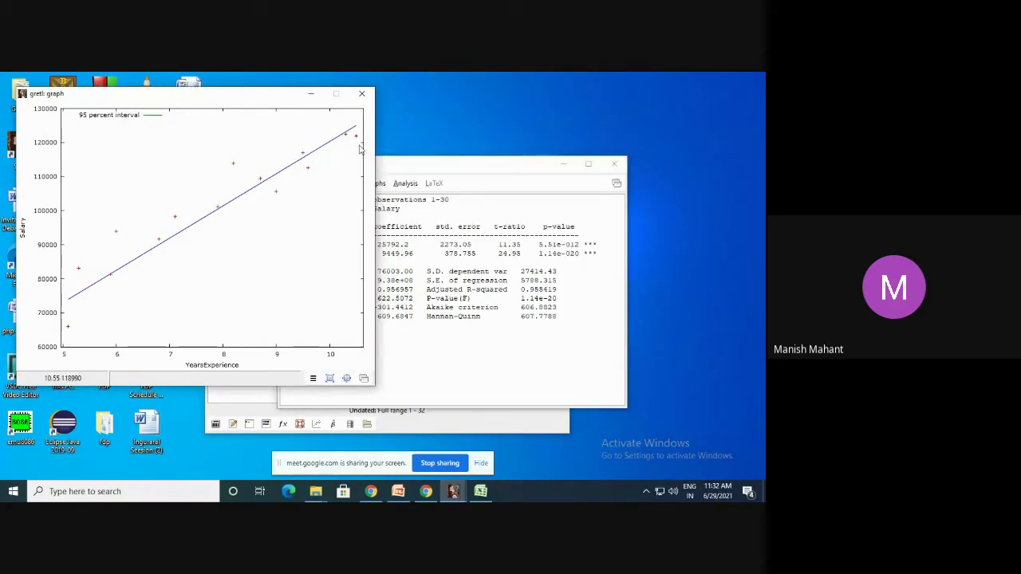
{"action": "left_click", "coordinate": [365, 94]}
{"action": "left_click", "coordinate": [614, 163]}
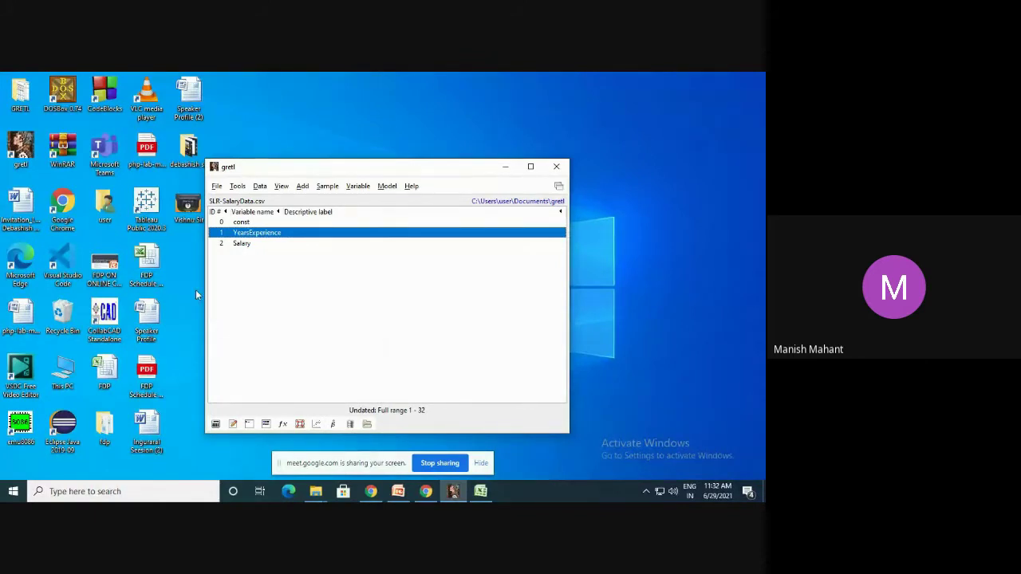
{"action": "left_click", "coordinate": [550, 173]}
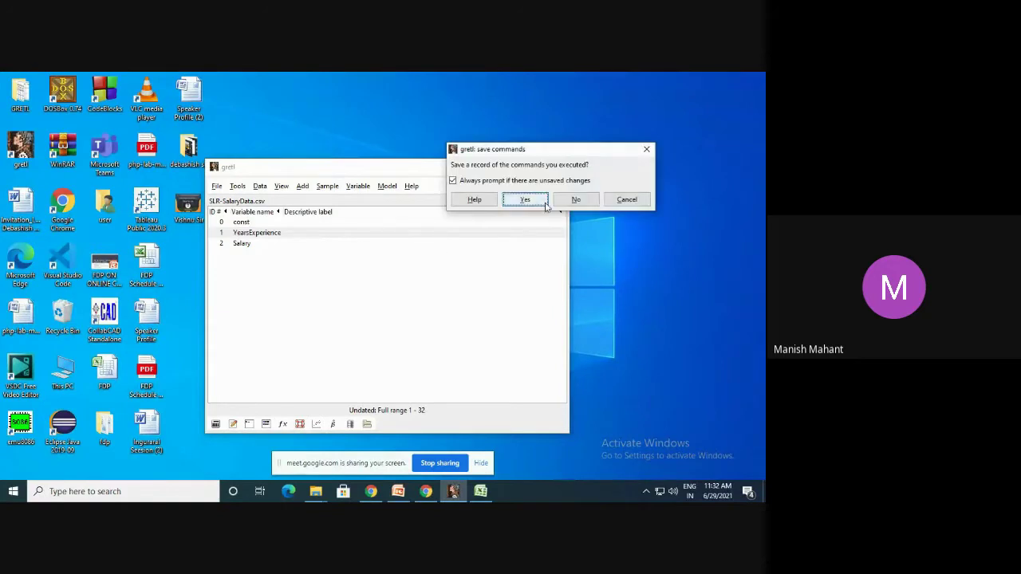
{"action": "left_click", "coordinate": [577, 198]}
{"action": "right_click", "coordinate": [363, 206]}
{"action": "left_click", "coordinate": [401, 236]}
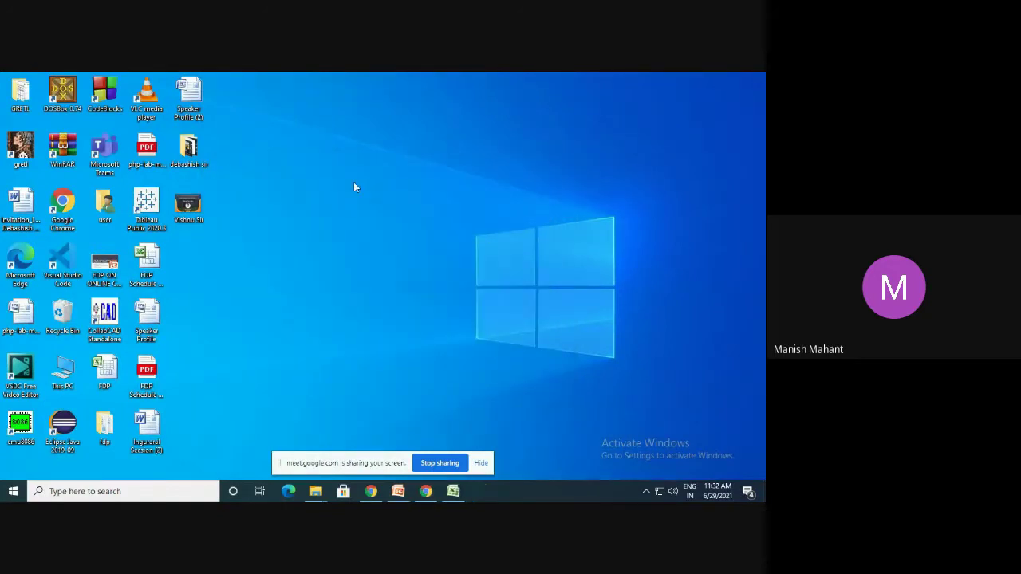
{"action": "right_click", "coordinate": [354, 185]}
{"action": "left_click", "coordinate": [373, 217]}
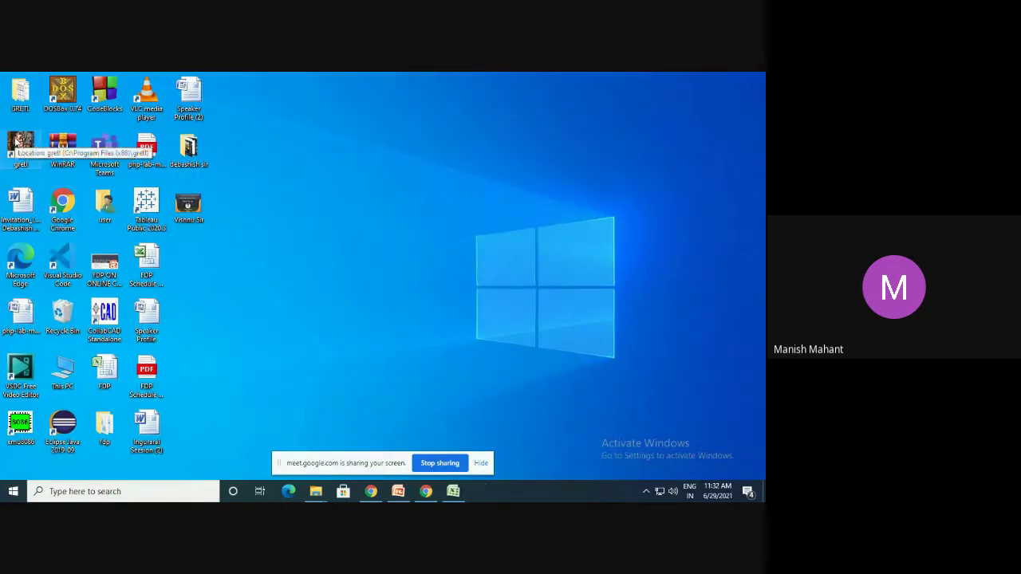
Open the Log Regre Model-Email-Offer file from the Logistic Regression Model folder inside GRETL in Excel and look through its rows
{"action": "double_click", "coordinate": [16, 95]}
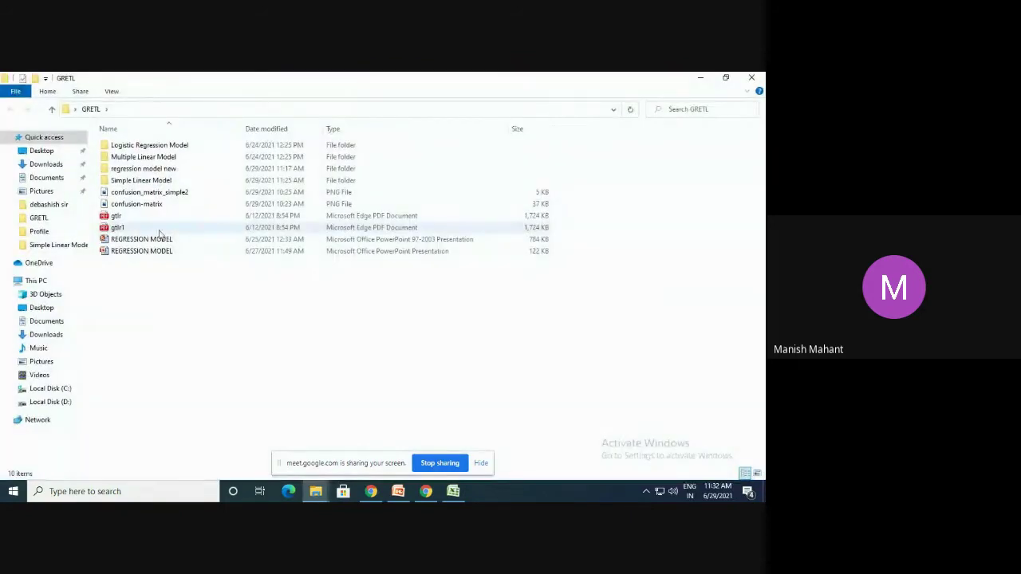
{"action": "double_click", "coordinate": [134, 146]}
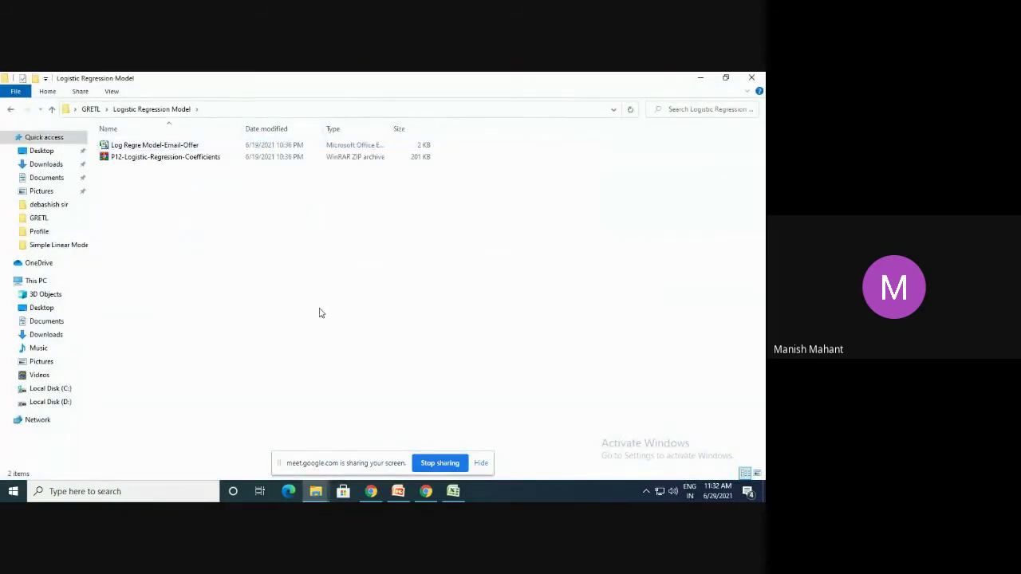
{"action": "left_click", "coordinate": [155, 149]}
{"action": "double_click", "coordinate": [156, 150]}
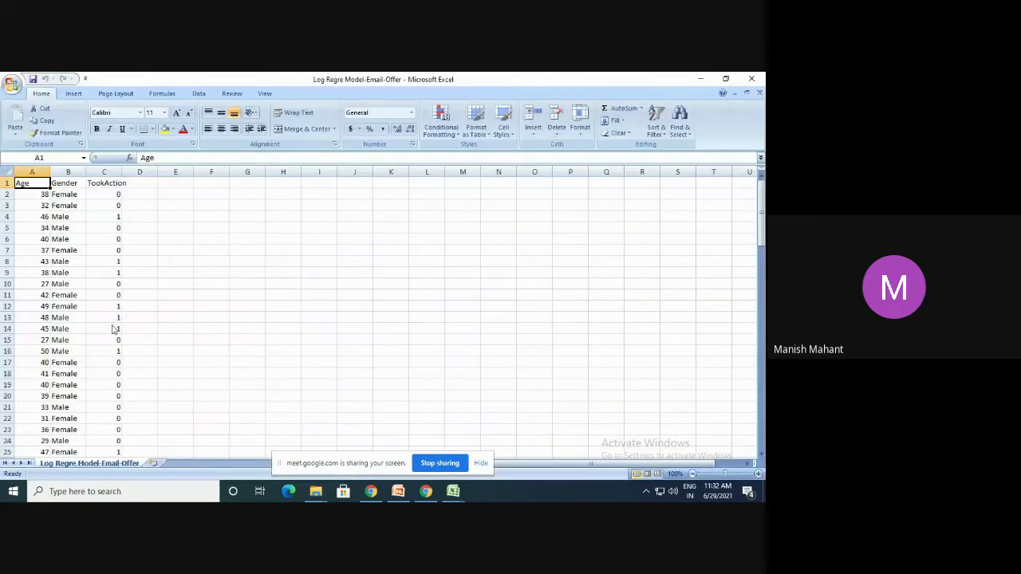
{"action": "scroll", "coordinate": [66, 333], "scroll_direction": "down", "scroll_amount": 20}
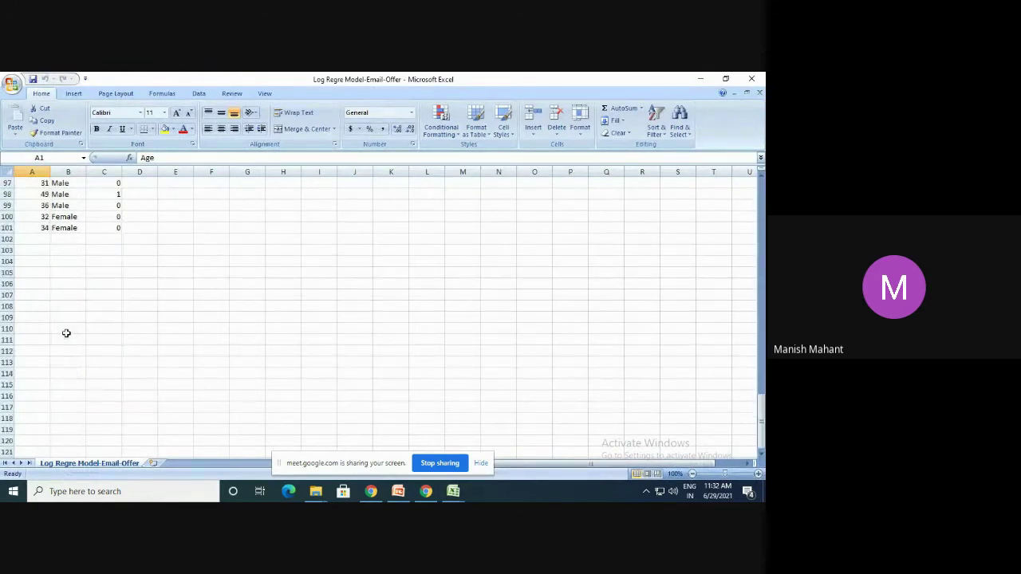
{"action": "scroll", "coordinate": [66, 333], "scroll_direction": "up", "scroll_amount": 20}
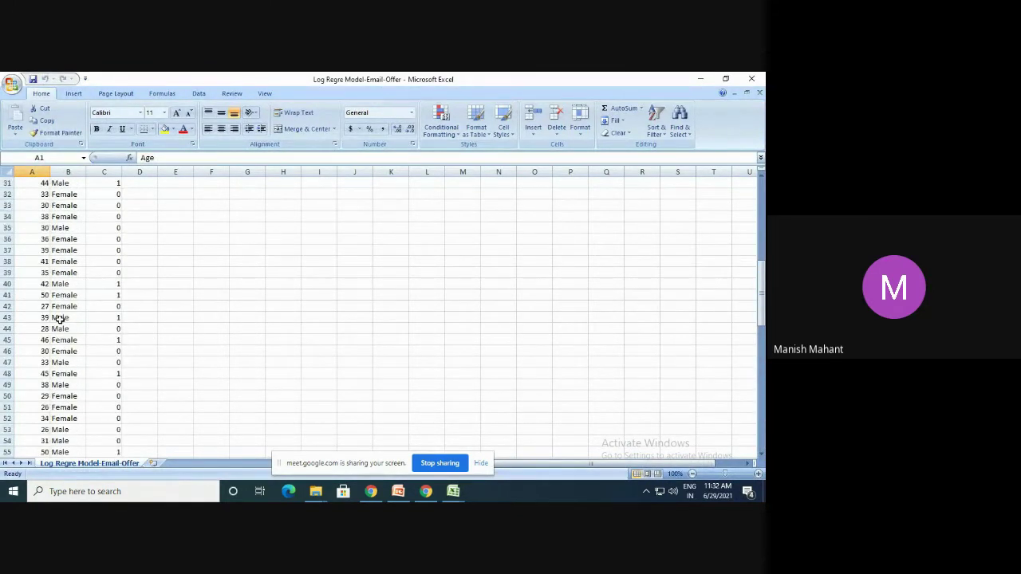
{"action": "scroll", "coordinate": [60, 319], "scroll_direction": "up", "scroll_amount": 10}
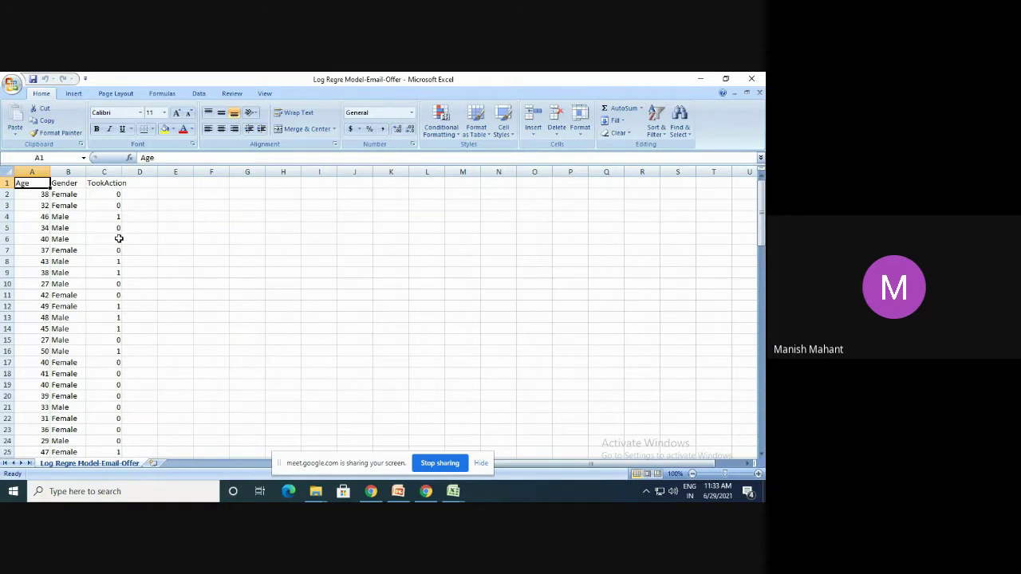
Examine the Age, Gender and TookAction values of the first record in row 2
{"action": "left_click", "coordinate": [42, 197]}
{"action": "left_click_drag", "start_coordinate": [45, 196], "coordinate": [97, 198]}
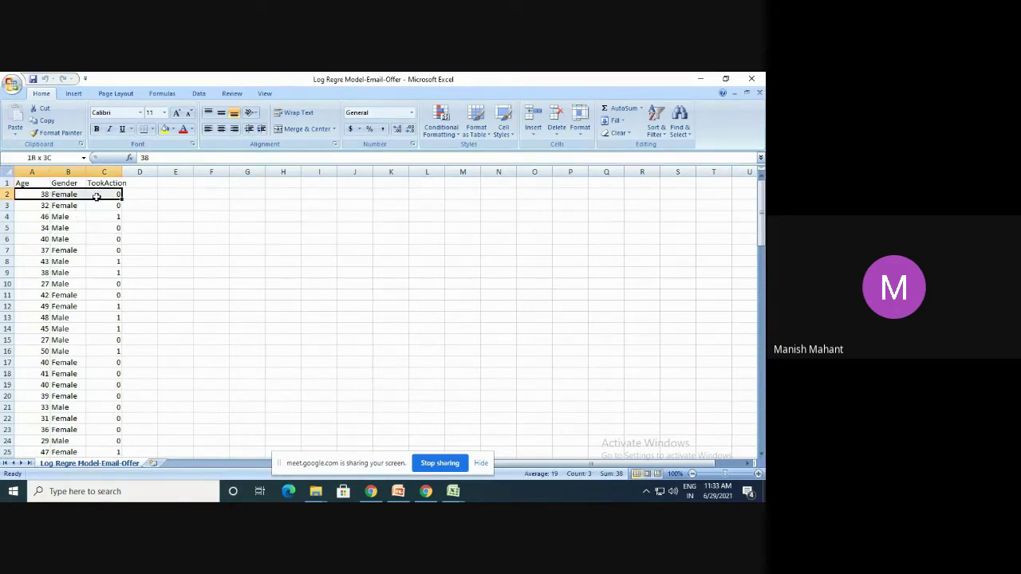
{"action": "left_click", "coordinate": [140, 249]}
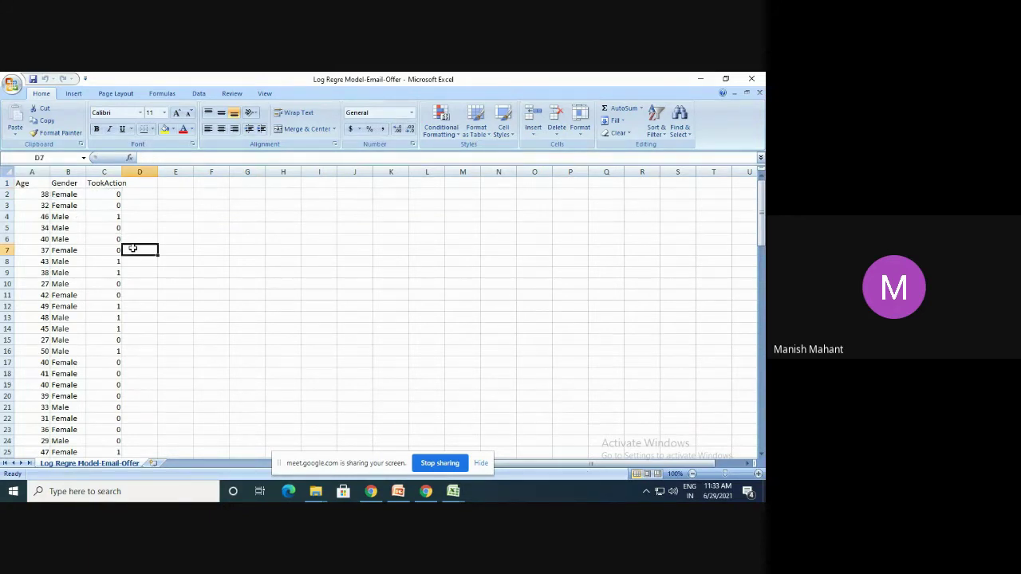
{"action": "left_click", "coordinate": [69, 195]}
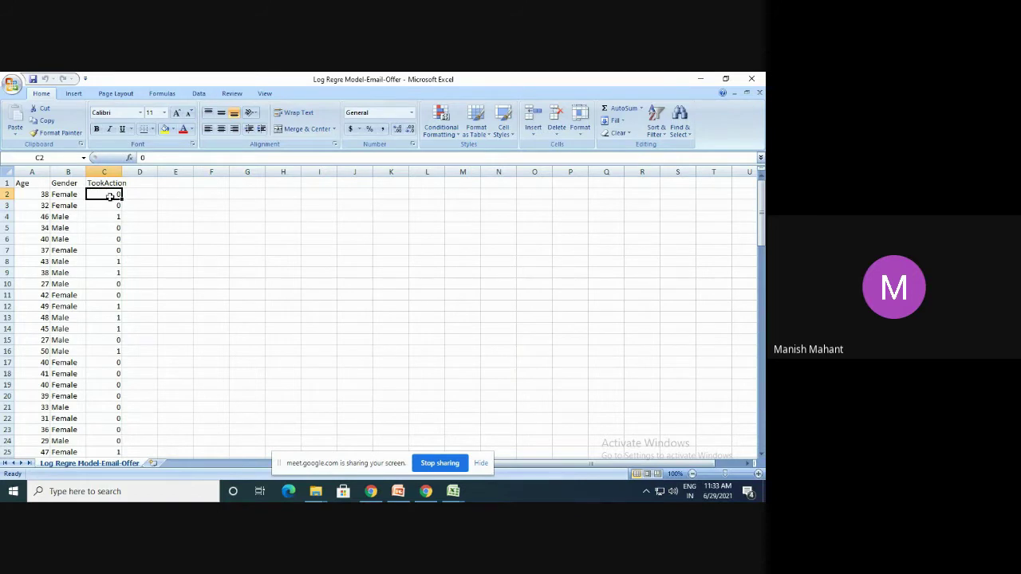
{"action": "left_click", "coordinate": [147, 198]}
{"action": "left_click", "coordinate": [114, 196]}
{"action": "left_click", "coordinate": [141, 204]}
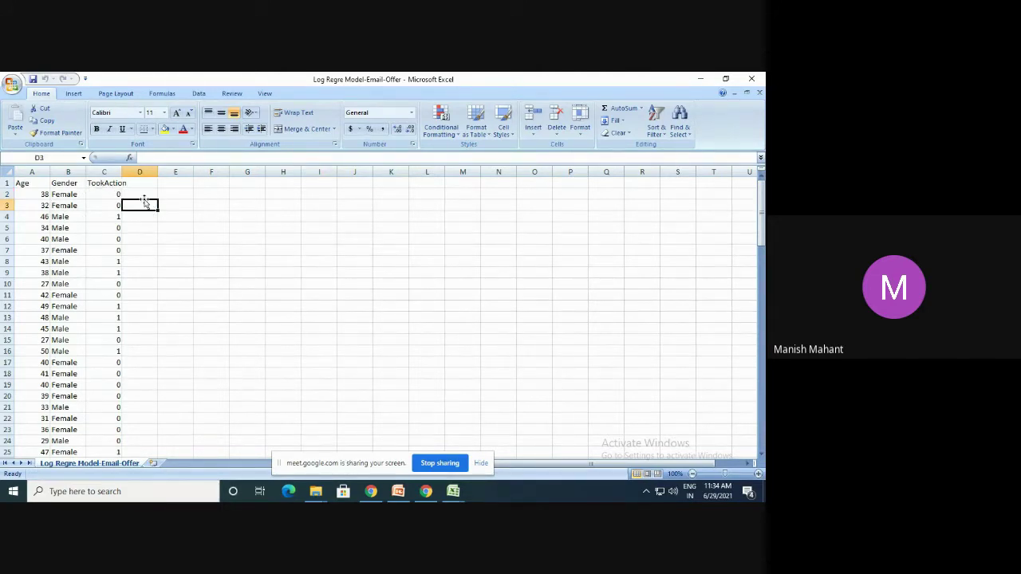
{"action": "left_click", "coordinate": [114, 195]}
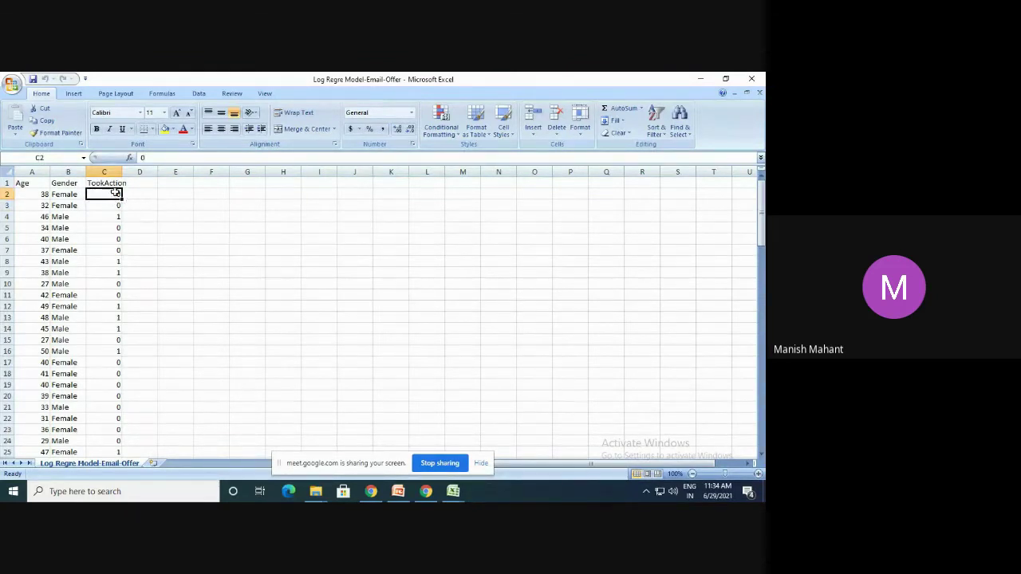
{"action": "left_click", "coordinate": [163, 196]}
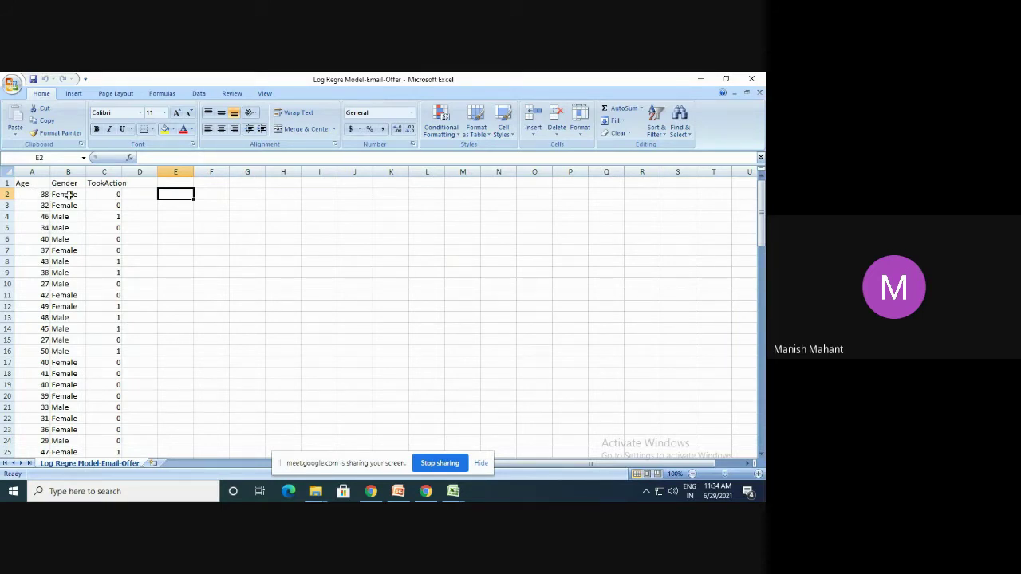
Compare the TookAction values in C2:C3 with C4 and review the outcomes in the following rows
{"action": "left_click_drag", "start_coordinate": [117, 194], "coordinate": [118, 204]}
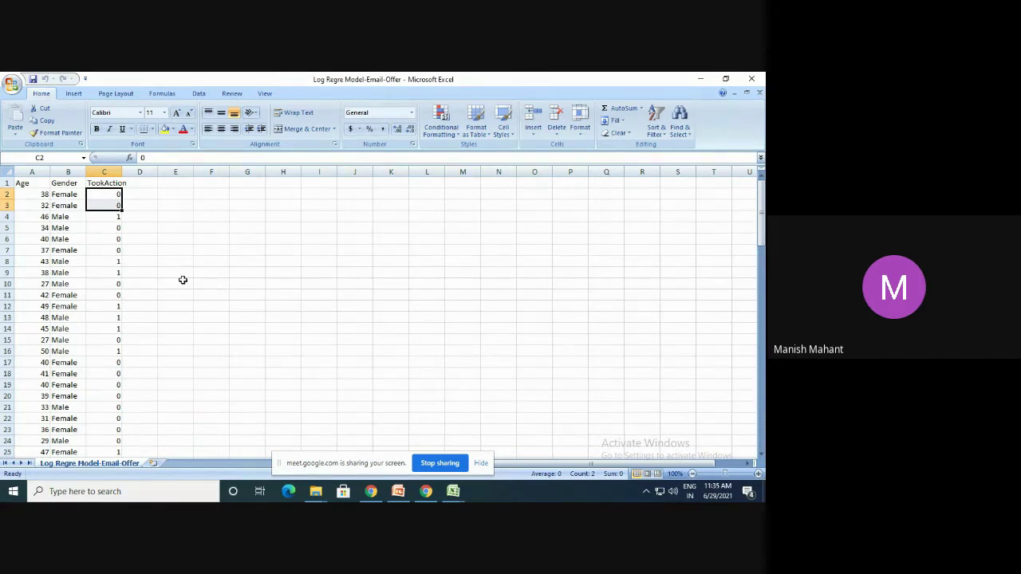
{"action": "left_click", "coordinate": [96, 219]}
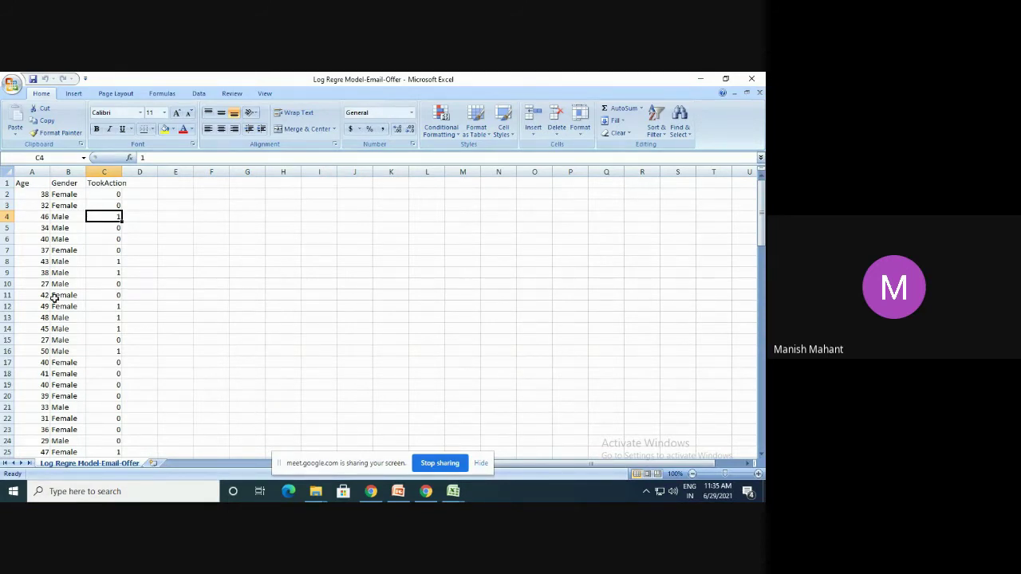
{"action": "scroll", "coordinate": [69, 263], "scroll_direction": "down", "scroll_amount": 5}
{"action": "scroll", "coordinate": [69, 263], "scroll_direction": "up", "scroll_amount": 5}
{"action": "scroll", "coordinate": [97, 333], "scroll_direction": "down", "scroll_amount": 8}
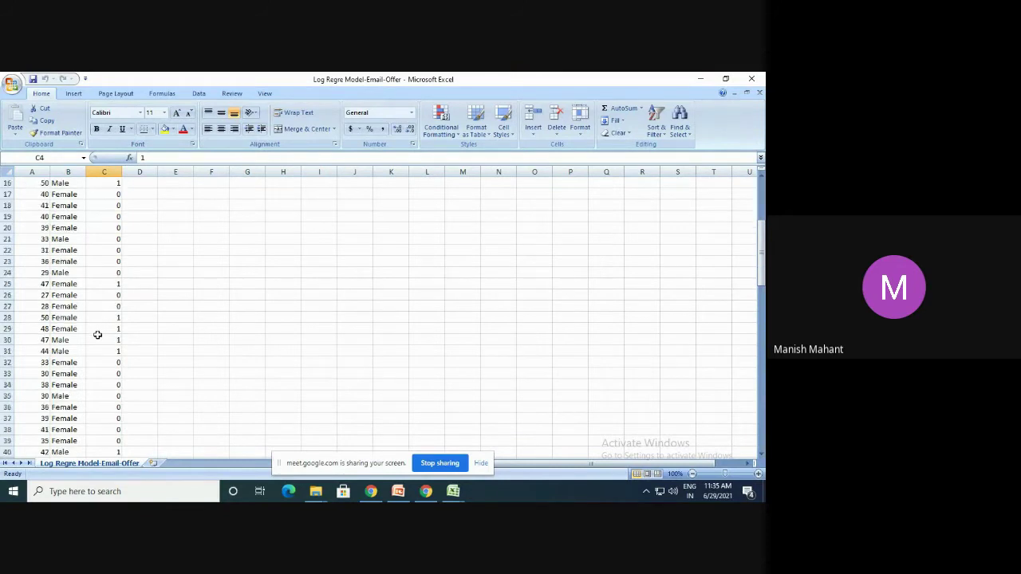
{"action": "scroll", "coordinate": [98, 333], "scroll_direction": "up", "scroll_amount": 8}
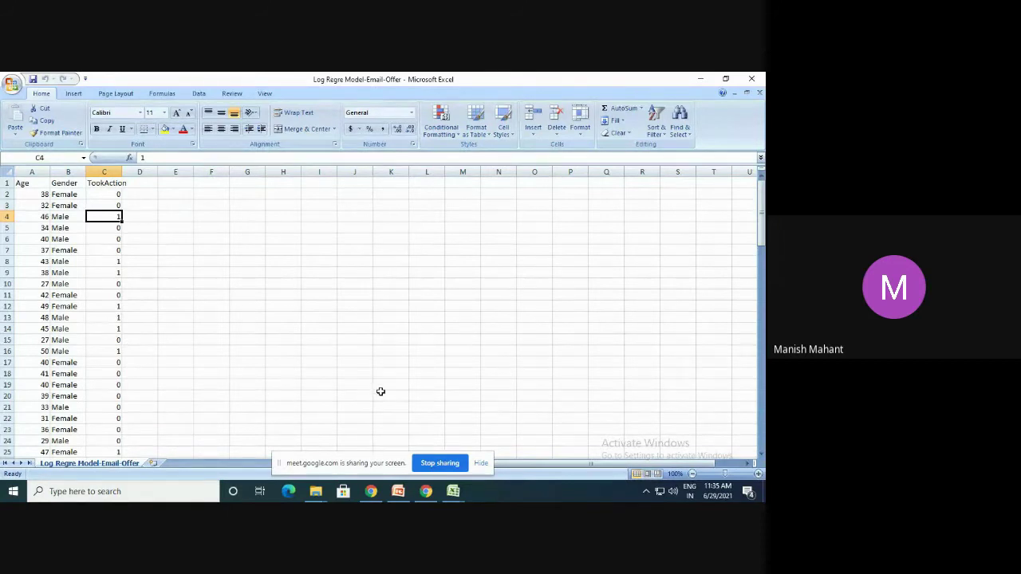
Minimize the Excel workbook and close the Logistic Regression Model folder window
{"action": "left_click", "coordinate": [700, 79]}
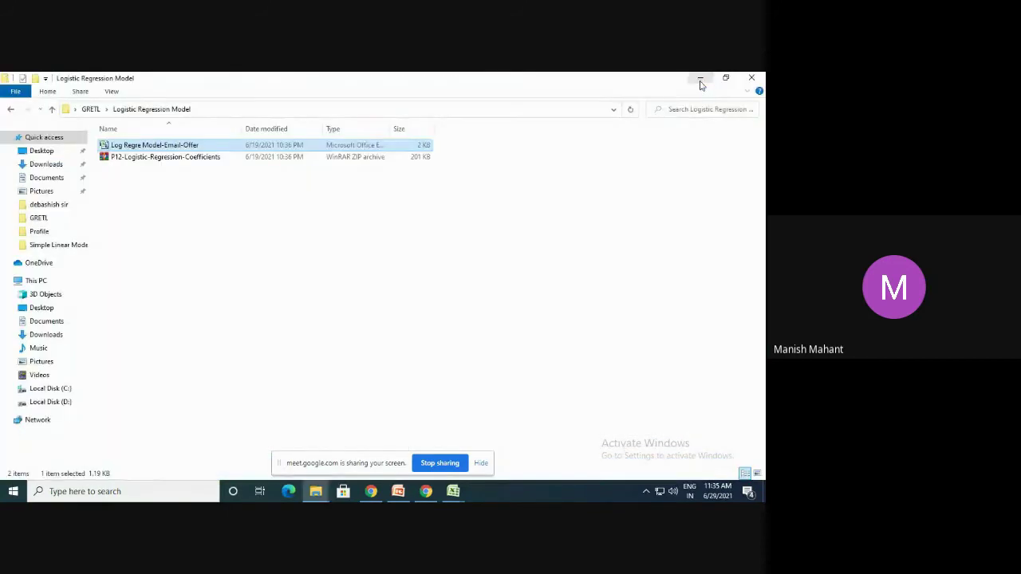
{"action": "left_click", "coordinate": [750, 78]}
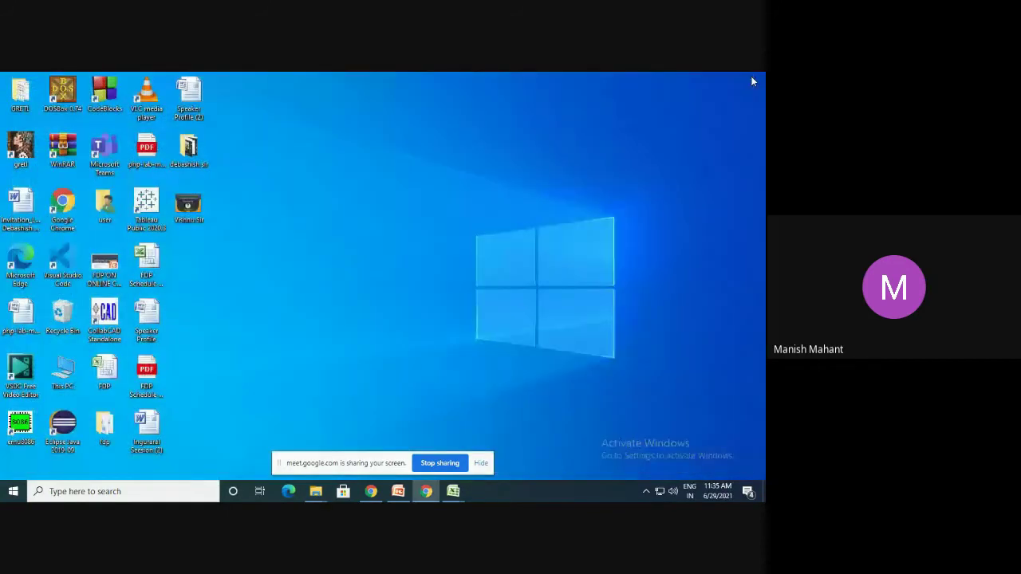
{"action": "right_click", "coordinate": [292, 173]}
{"action": "left_click", "coordinate": [319, 205]}
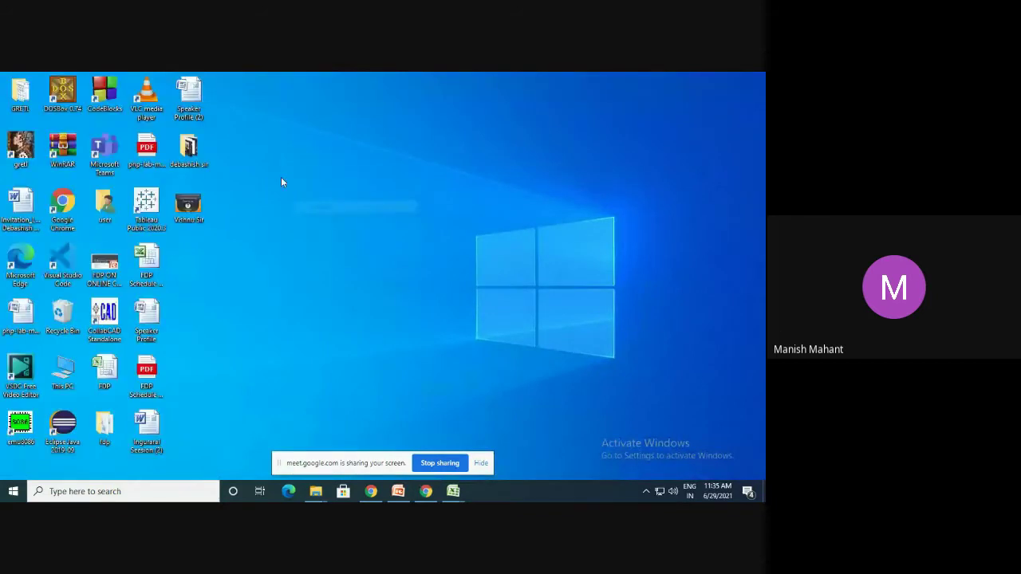
{"action": "right_click", "coordinate": [281, 177]}
{"action": "left_click", "coordinate": [299, 210]}
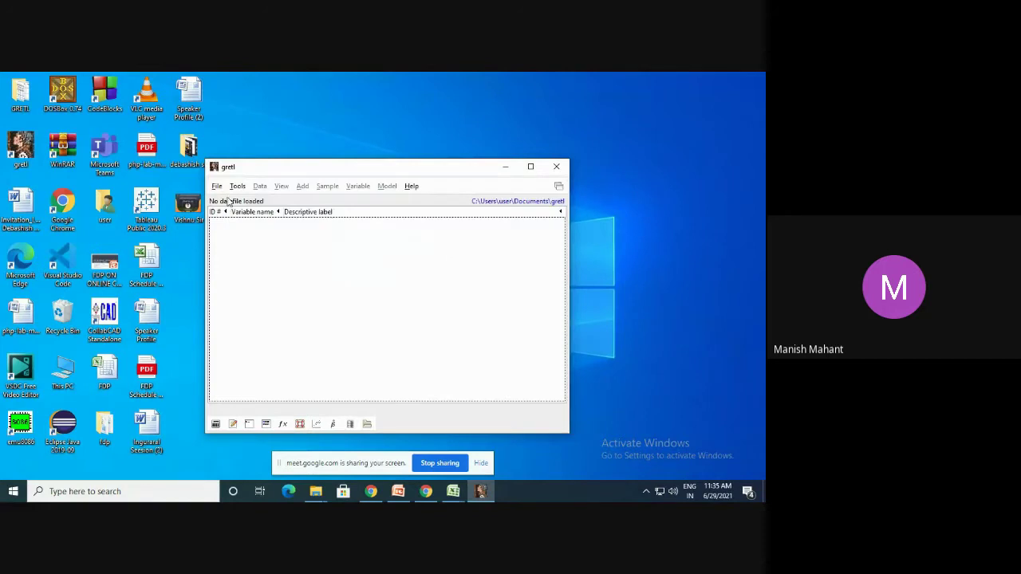
Start opening a user data file and browse to the Logistic Regression Model folder inside GRETL on the Desktop
{"action": "left_click", "coordinate": [217, 187]}
{"action": "mouse_move", "coordinate": [227, 206]}
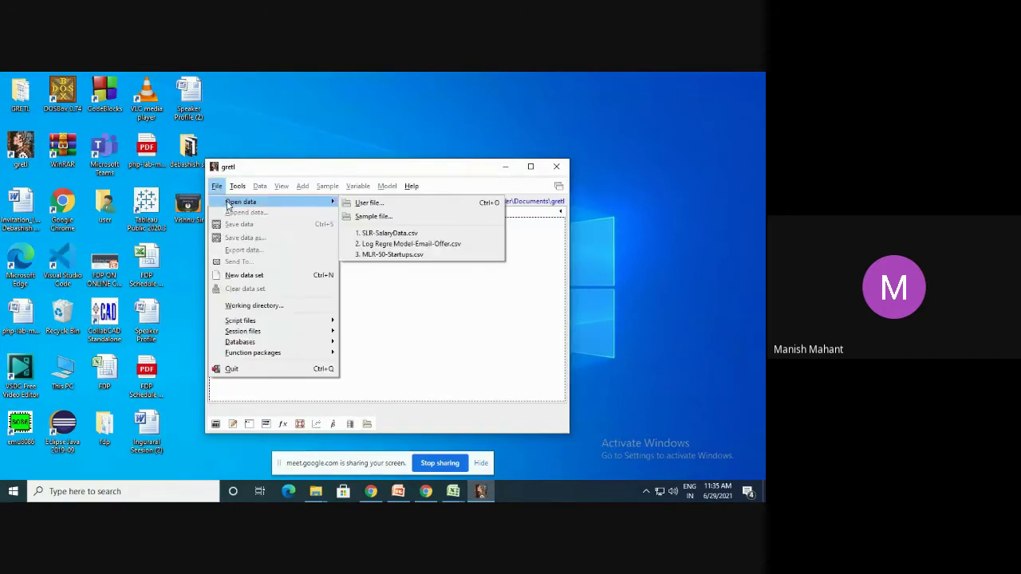
{"action": "left_click", "coordinate": [369, 204]}
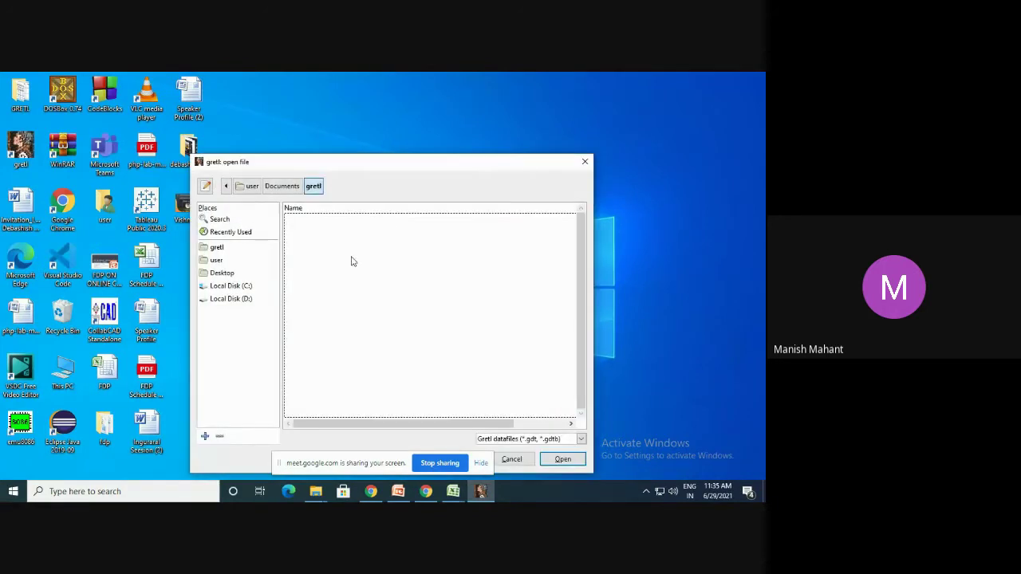
{"action": "left_click", "coordinate": [217, 248]}
{"action": "left_click", "coordinate": [225, 275]}
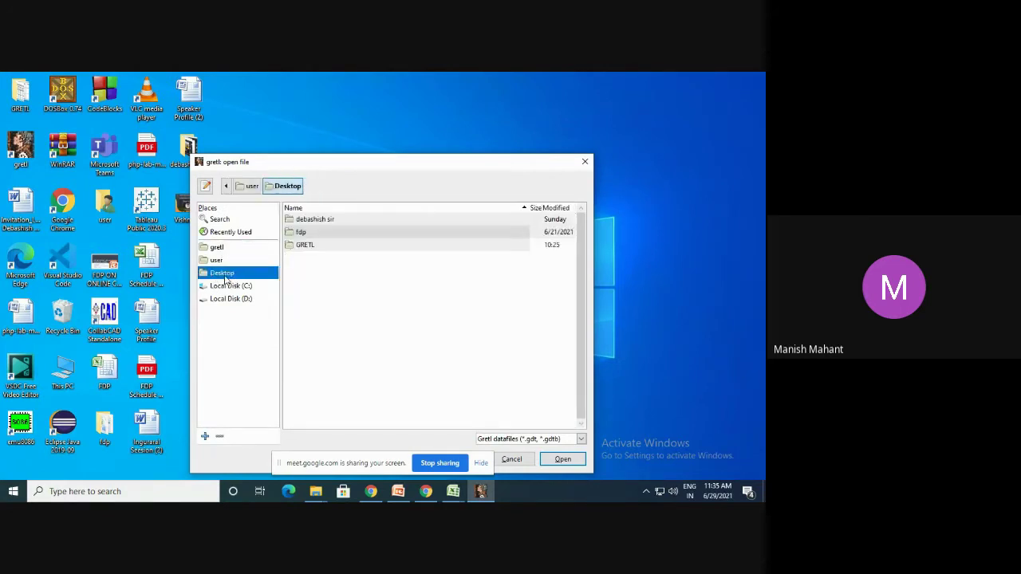
{"action": "double_click", "coordinate": [316, 246]}
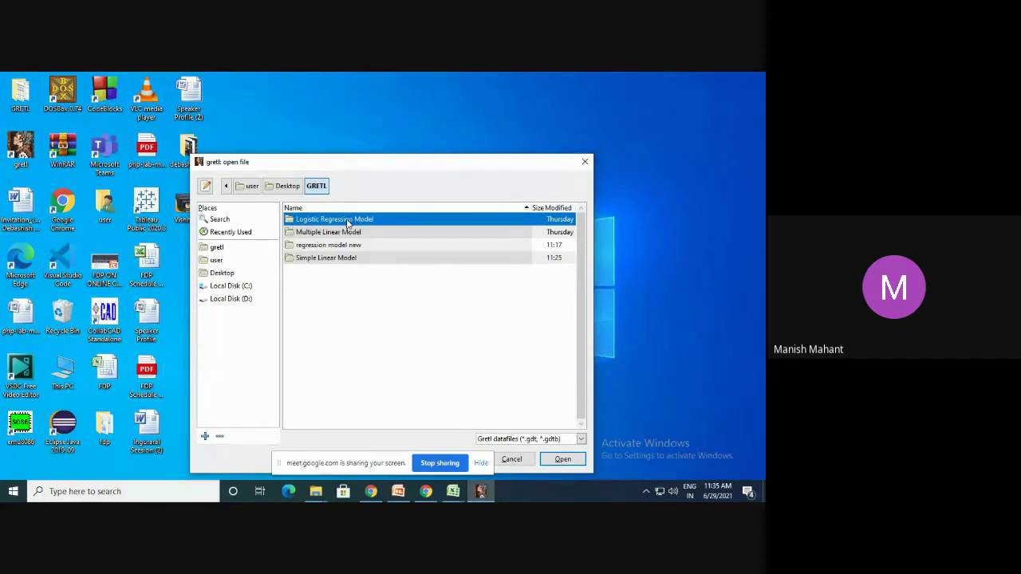
{"action": "double_click", "coordinate": [318, 224]}
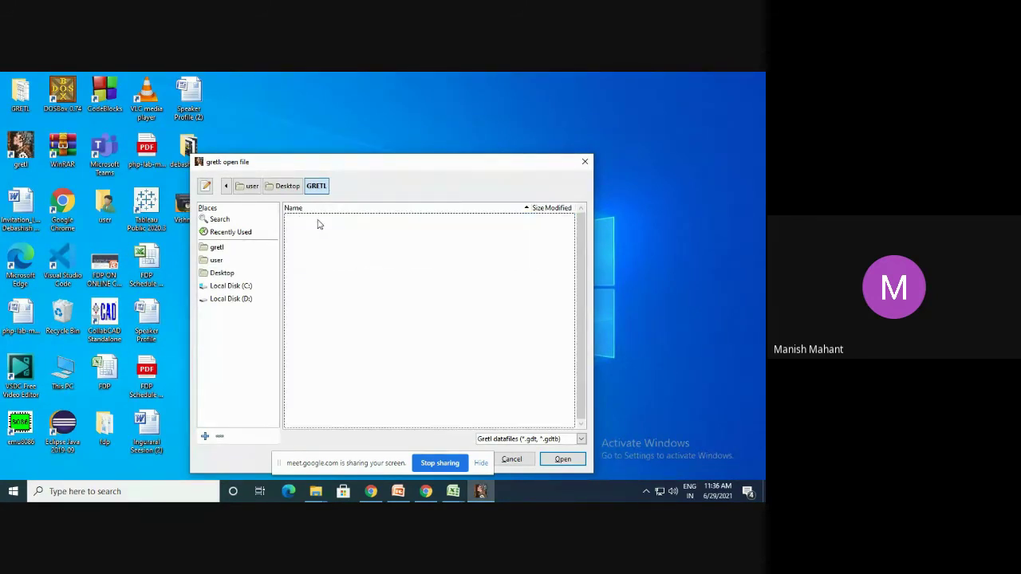
Show all file types, import Log Regre Model-Email-Offer.csv and decline the time-series or panel interpretation
{"action": "left_click", "coordinate": [581, 440]}
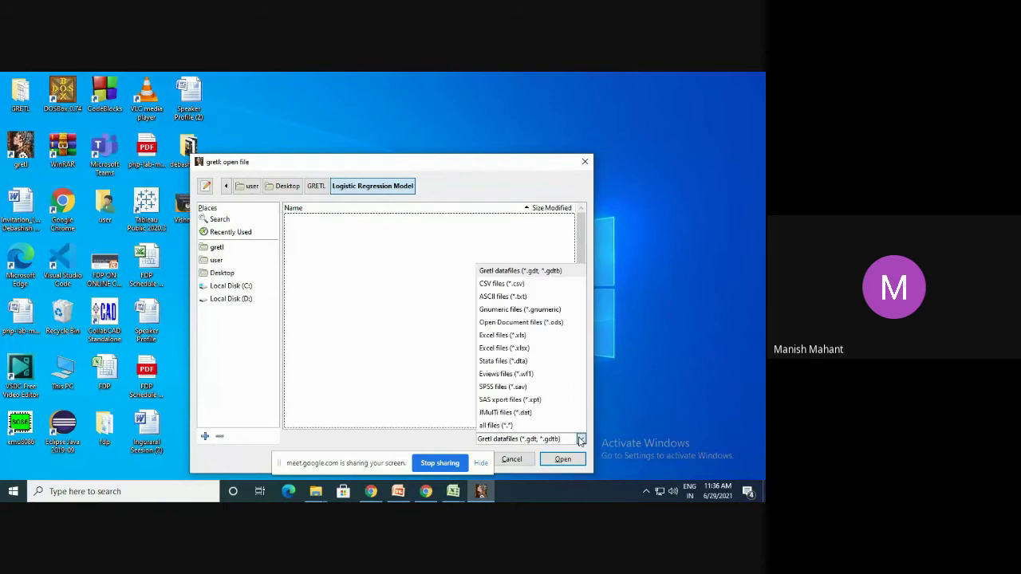
{"action": "left_click", "coordinate": [498, 426]}
{"action": "left_click", "coordinate": [344, 222]}
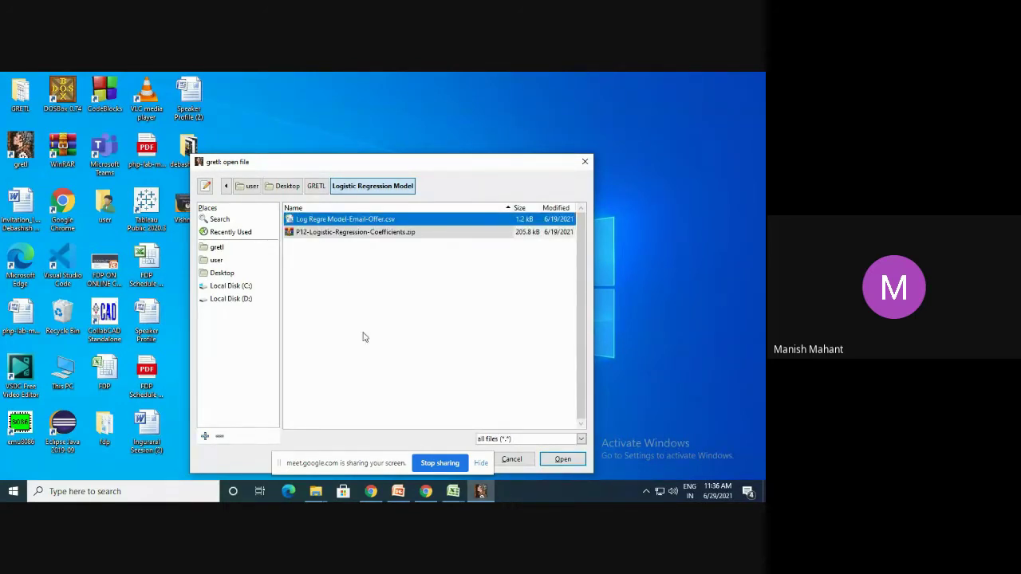
{"action": "left_click", "coordinate": [562, 459]}
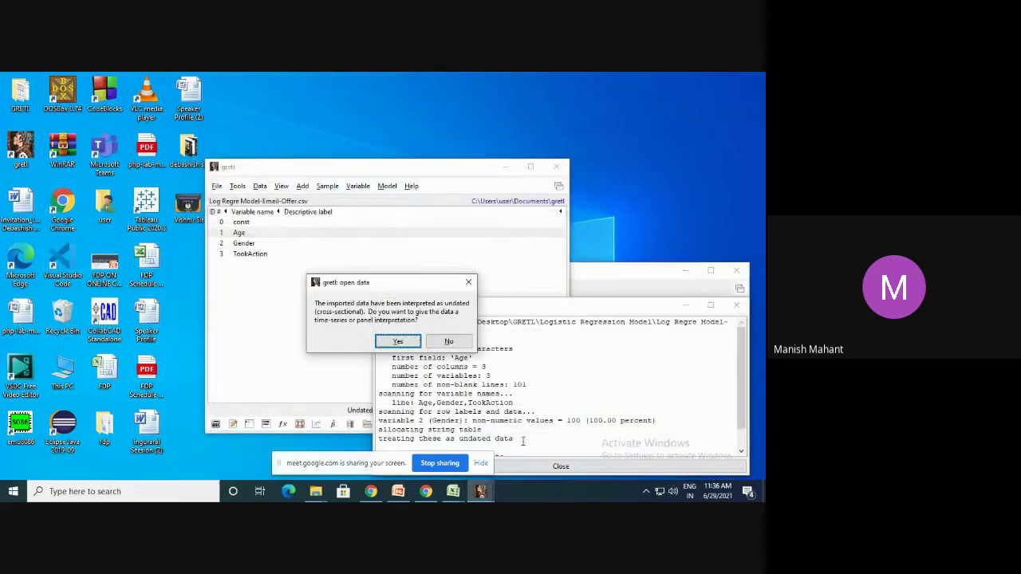
{"action": "left_click", "coordinate": [448, 341]}
Move and enlarge the CSV import report and minimize the leftover window behind it
{"action": "left_click_drag", "start_coordinate": [503, 308], "coordinate": [393, 189]}
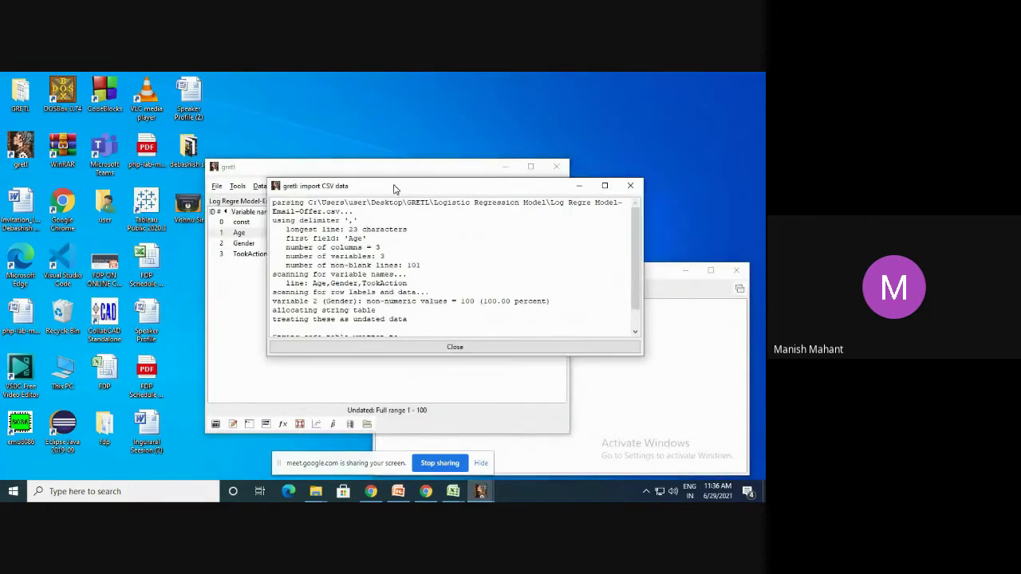
{"action": "left_click", "coordinate": [685, 271]}
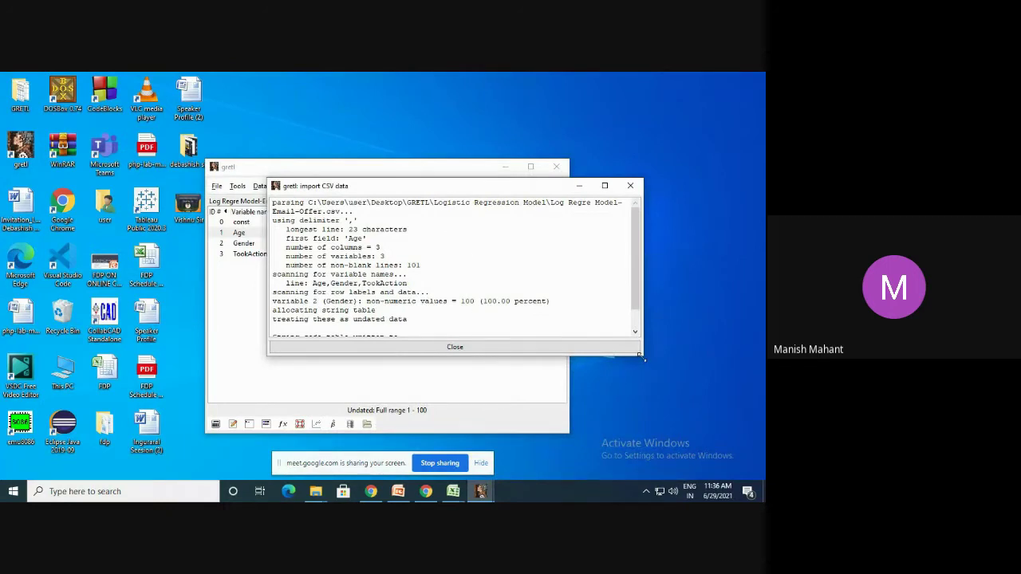
{"action": "left_click_drag", "start_coordinate": [645, 360], "coordinate": [684, 438]}
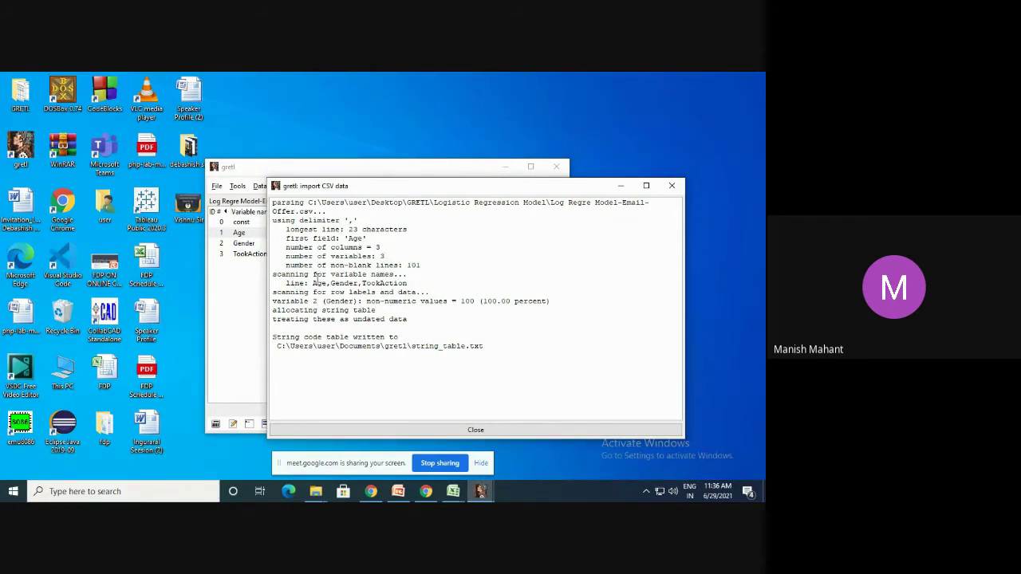
Examine the variable names and the Gender non-numeric values line in the CSV import report, and close it
{"action": "left_click_drag", "start_coordinate": [317, 284], "coordinate": [408, 284]}
{"action": "left_click", "coordinate": [362, 338]}
{"action": "left_click_drag", "start_coordinate": [273, 303], "coordinate": [458, 303]}
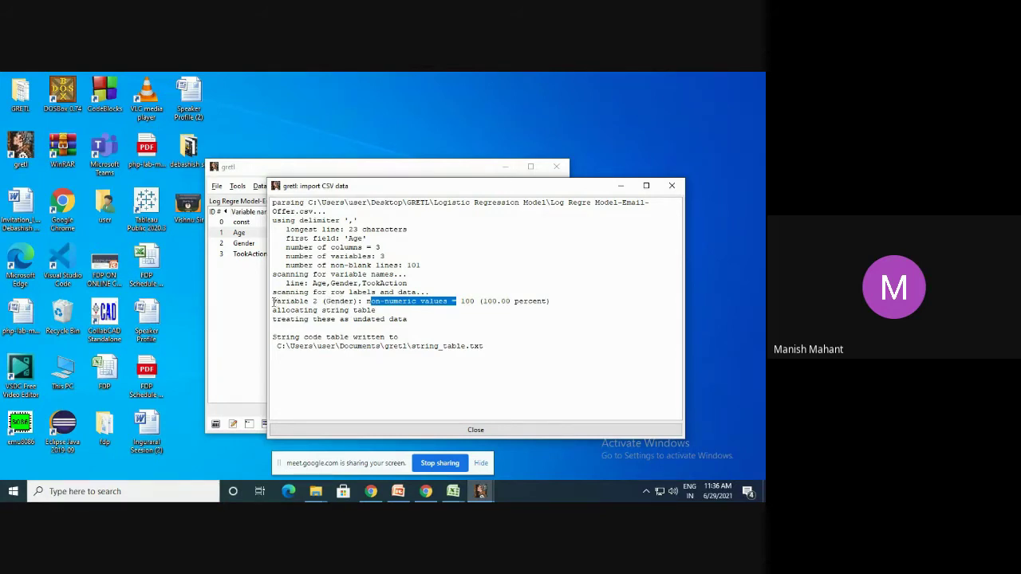
{"action": "left_click_drag", "start_coordinate": [274, 301], "coordinate": [379, 306]}
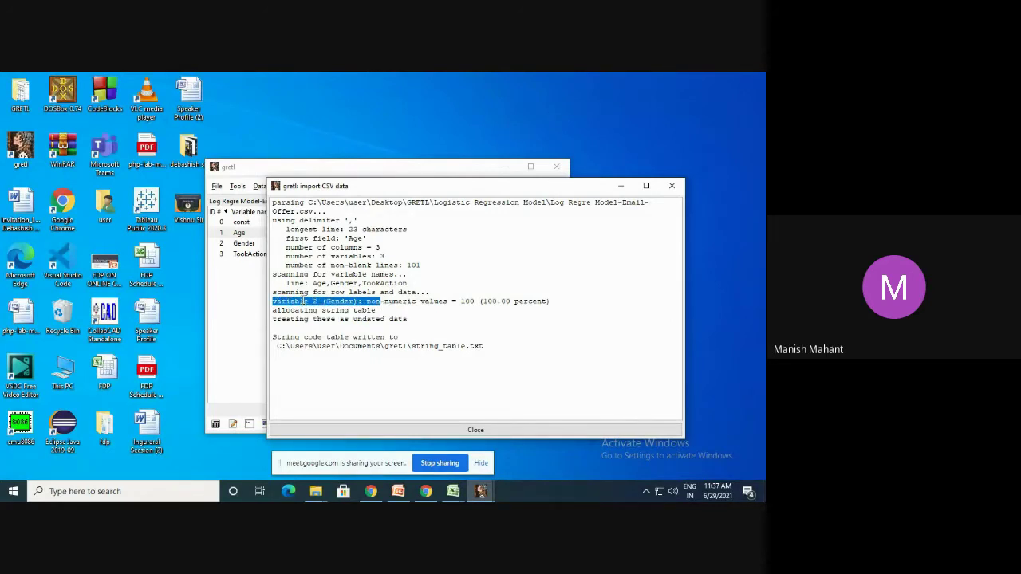
{"action": "left_click", "coordinate": [320, 301]}
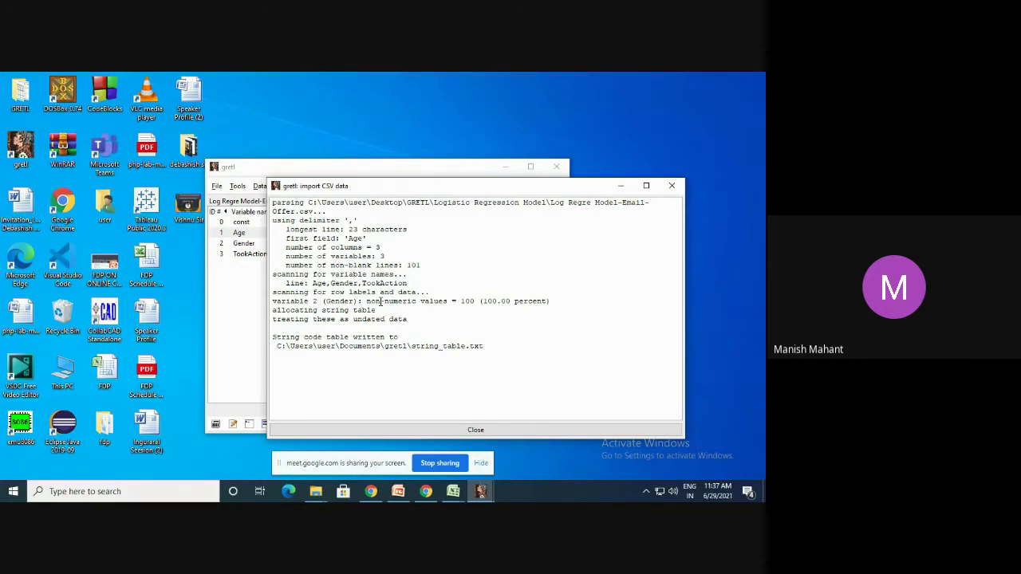
{"action": "left_click", "coordinate": [670, 188]}
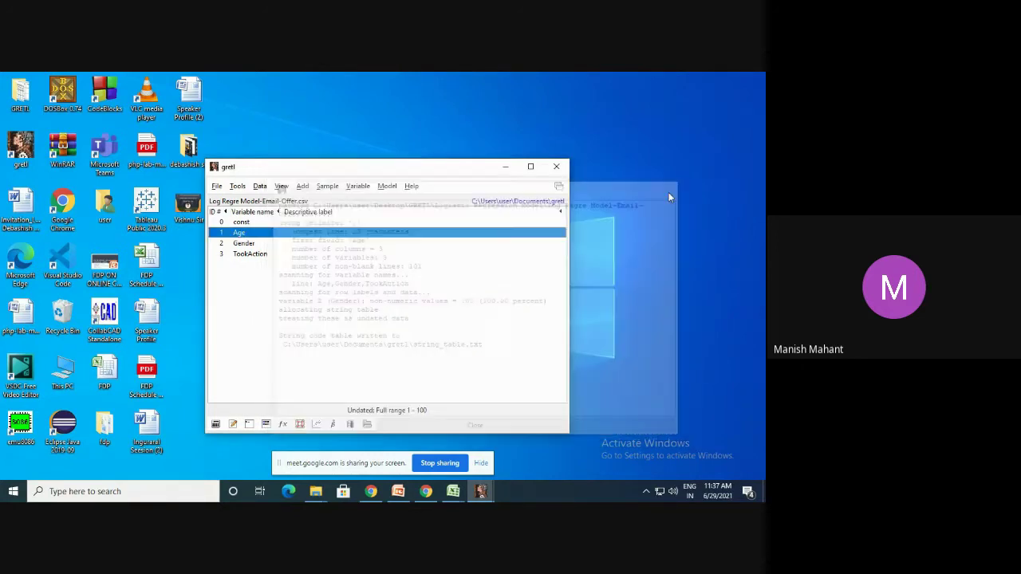
Maximize the main gretl window and select the Age, Gender and TookAction variables together
{"action": "left_click", "coordinate": [530, 167]}
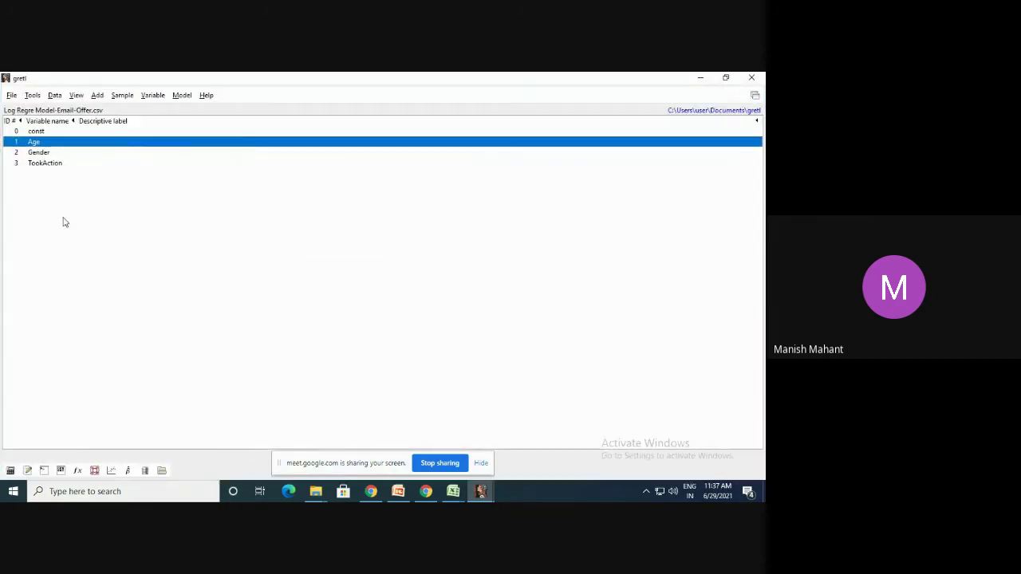
{"action": "left_click", "coordinate": [44, 156], "text": "ctrl"}
{"action": "left_click", "coordinate": [50, 164], "text": "ctrl"}
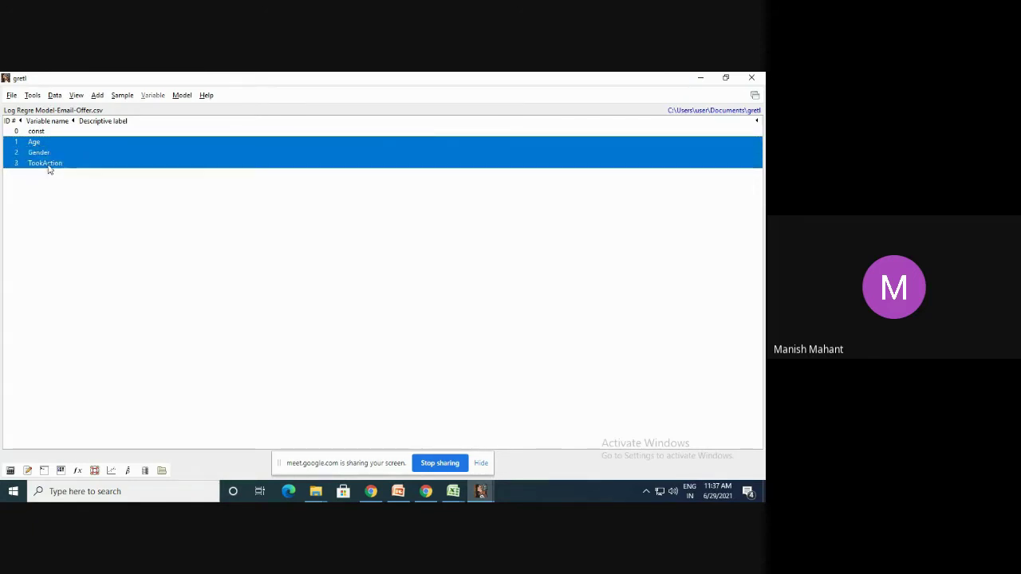
View the dataset info for the imported email-offer data and close it
{"action": "left_click", "coordinate": [55, 95]}
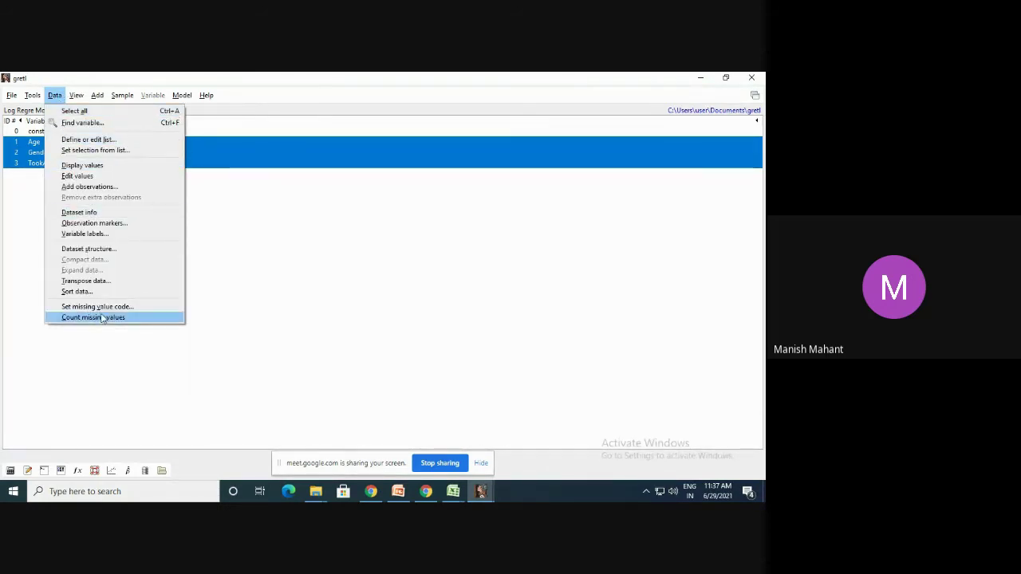
{"action": "left_click", "coordinate": [87, 212]}
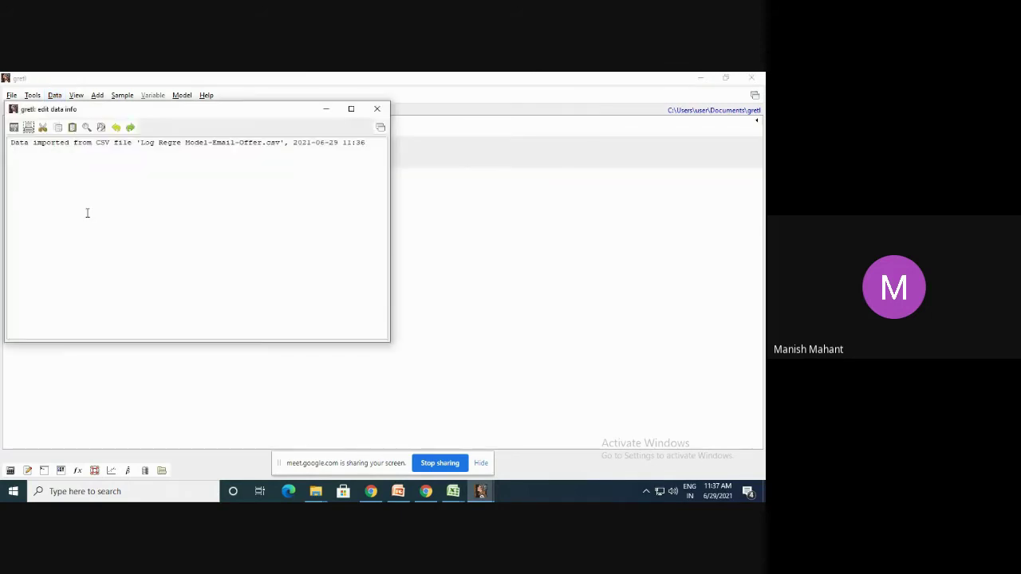
{"action": "left_click", "coordinate": [376, 107]}
Display the values of Age, Gender and TookAction and examine the first observation
{"action": "left_click", "coordinate": [77, 97]}
{"action": "mouse_move", "coordinate": [55, 96]}
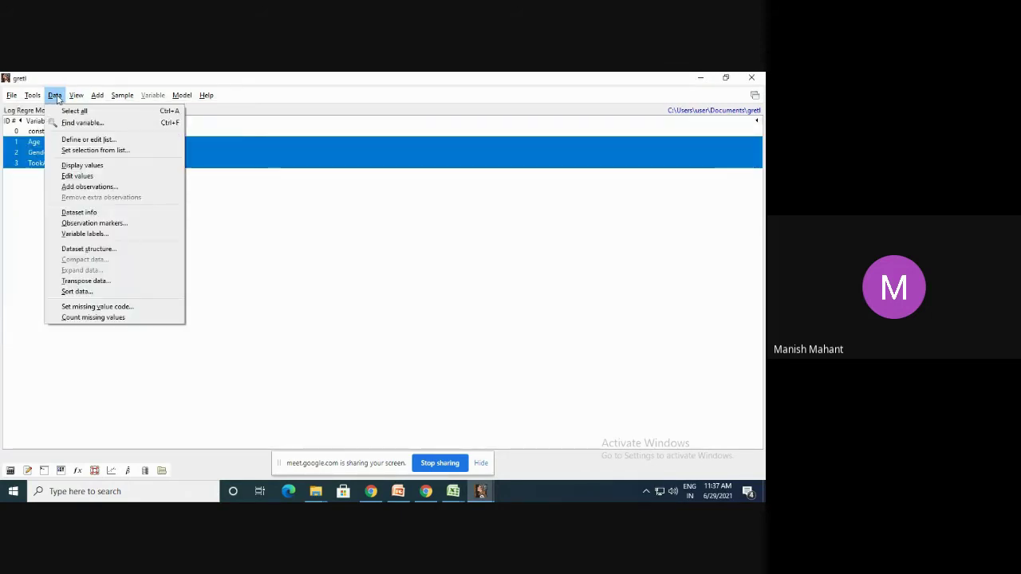
{"action": "left_click", "coordinate": [82, 165]}
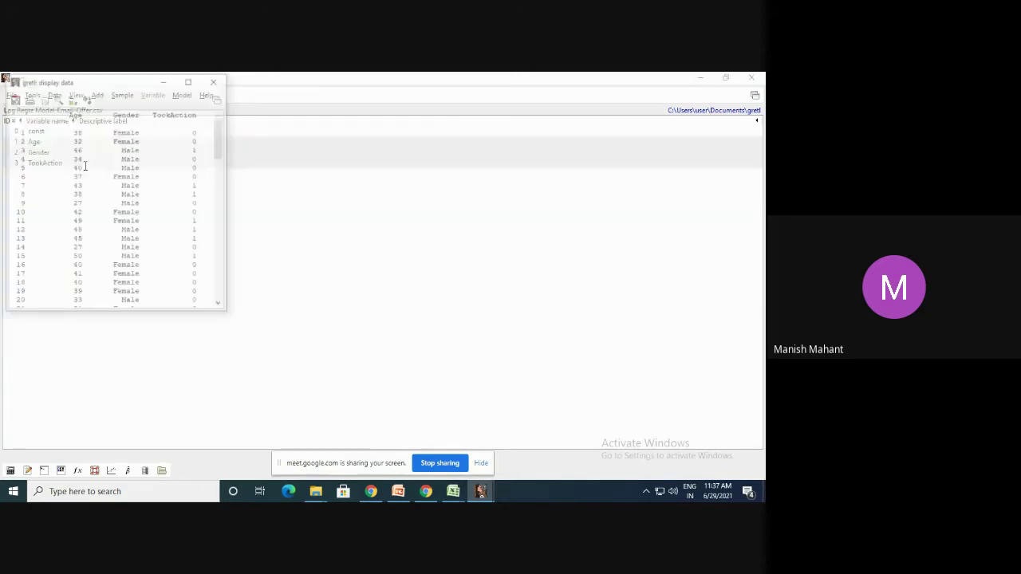
{"action": "left_click_drag", "start_coordinate": [129, 80], "coordinate": [351, 121]}
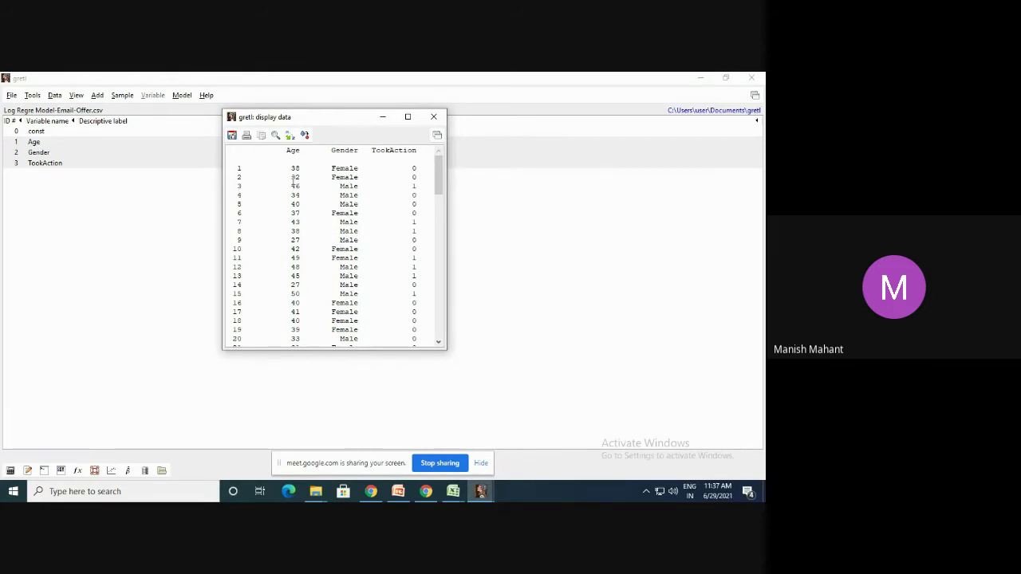
{"action": "scroll", "coordinate": [323, 217], "scroll_direction": "down", "scroll_amount": 2}
{"action": "scroll", "coordinate": [324, 222], "scroll_direction": "up", "scroll_amount": 2}
{"action": "left_click_drag", "start_coordinate": [292, 169], "coordinate": [417, 170]}
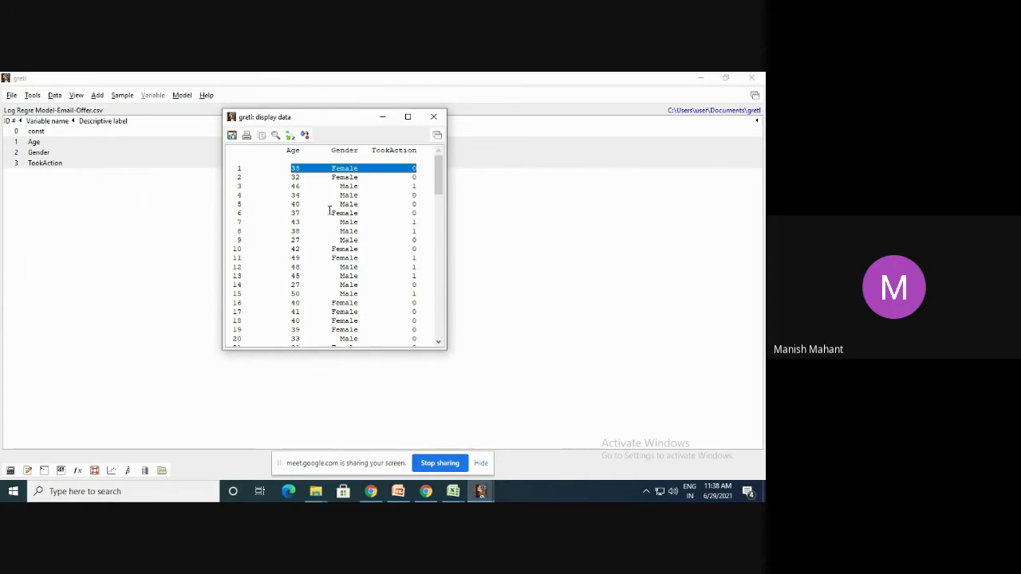
Look through all observations down to the last one, review the Gender column, and close the data display
{"action": "scroll", "coordinate": [330, 221], "scroll_direction": "down", "scroll_amount": 8}
{"action": "scroll", "coordinate": [329, 221], "scroll_direction": "down", "scroll_amount": 18}
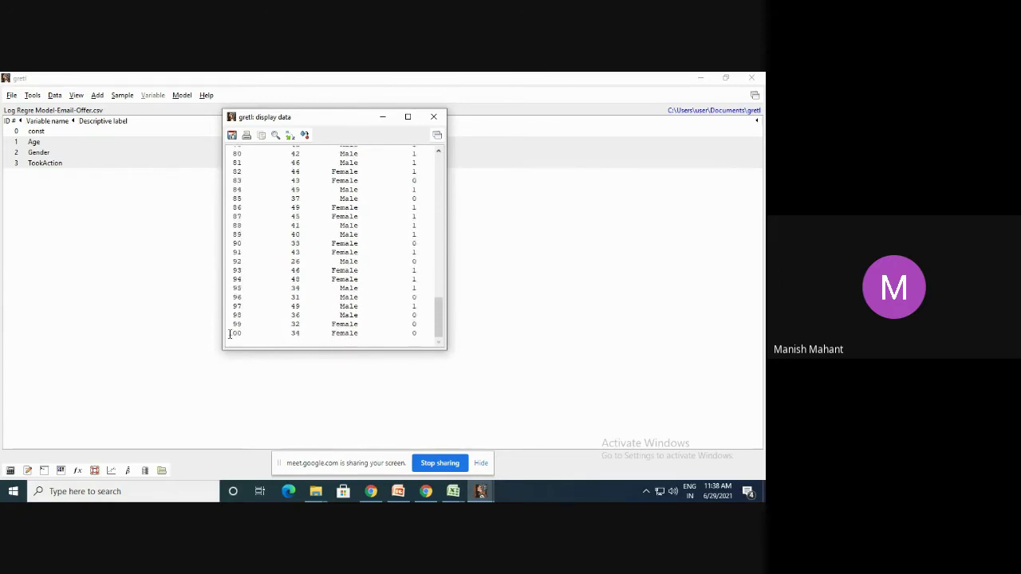
{"action": "scroll", "coordinate": [291, 219], "scroll_direction": "up", "scroll_amount": 20}
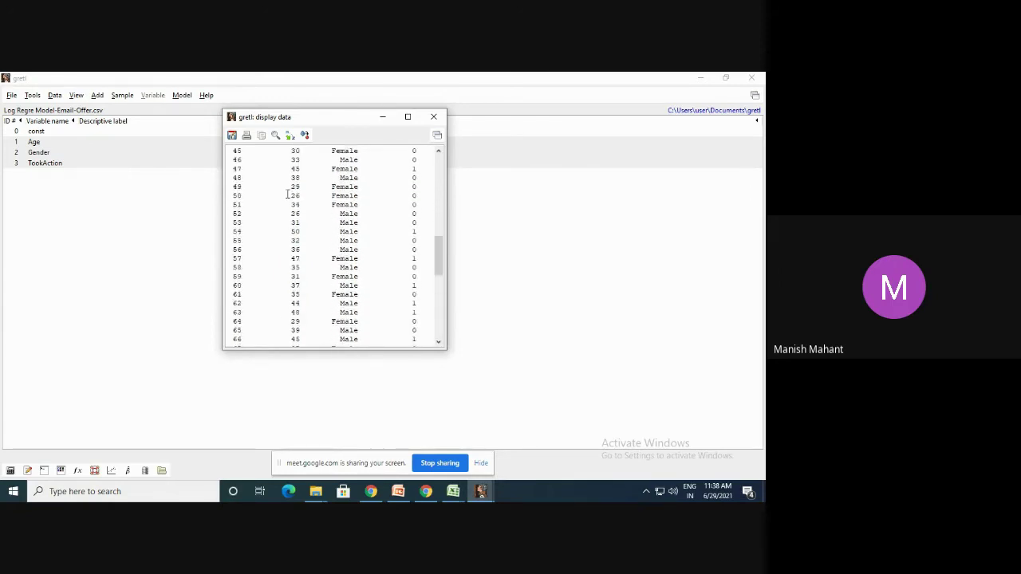
{"action": "scroll", "coordinate": [291, 220], "scroll_direction": "up", "scroll_amount": 7}
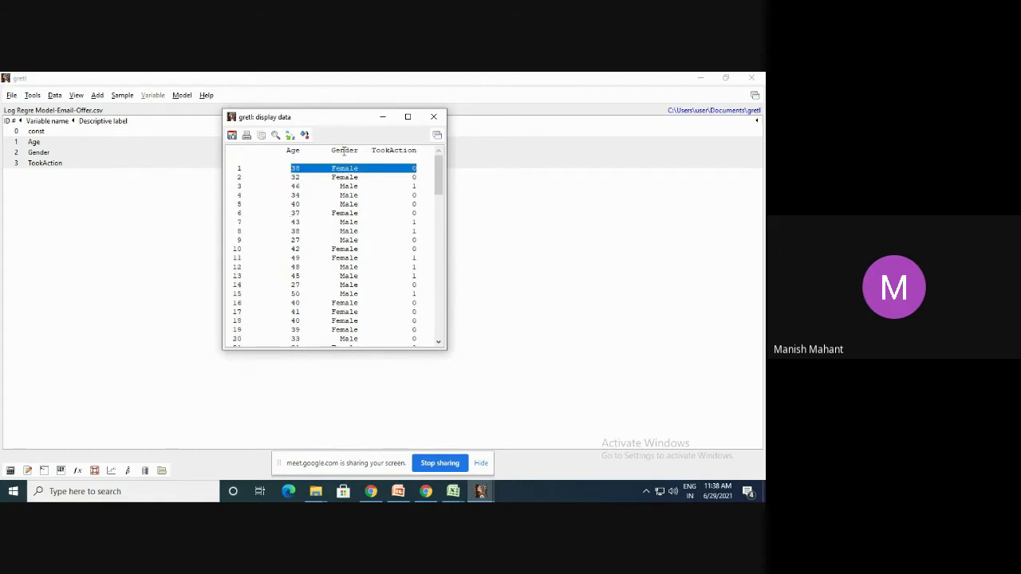
{"action": "left_click", "coordinate": [418, 168]}
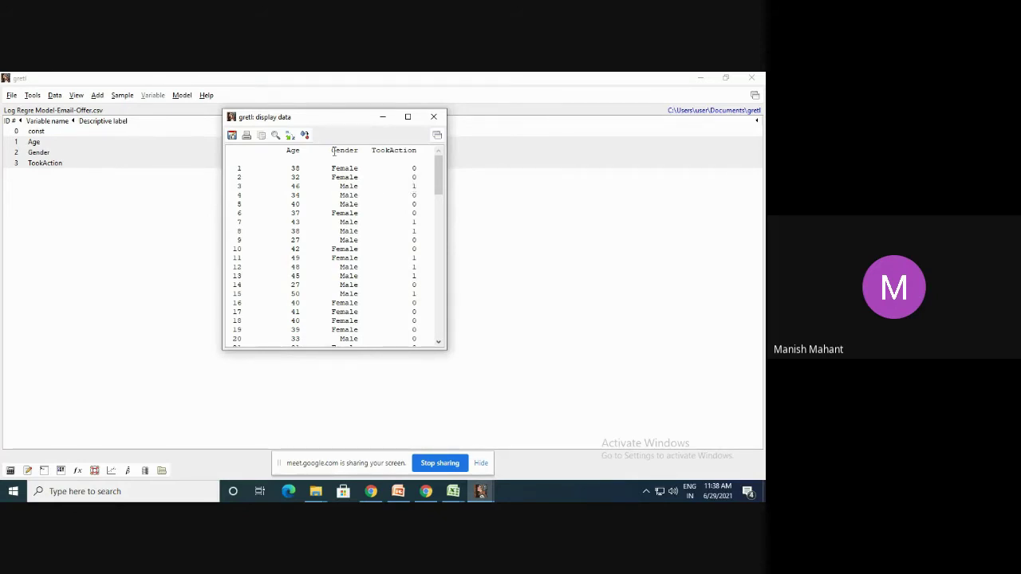
{"action": "left_click_drag", "start_coordinate": [330, 151], "coordinate": [358, 152]}
{"action": "left_click", "coordinate": [433, 118]}
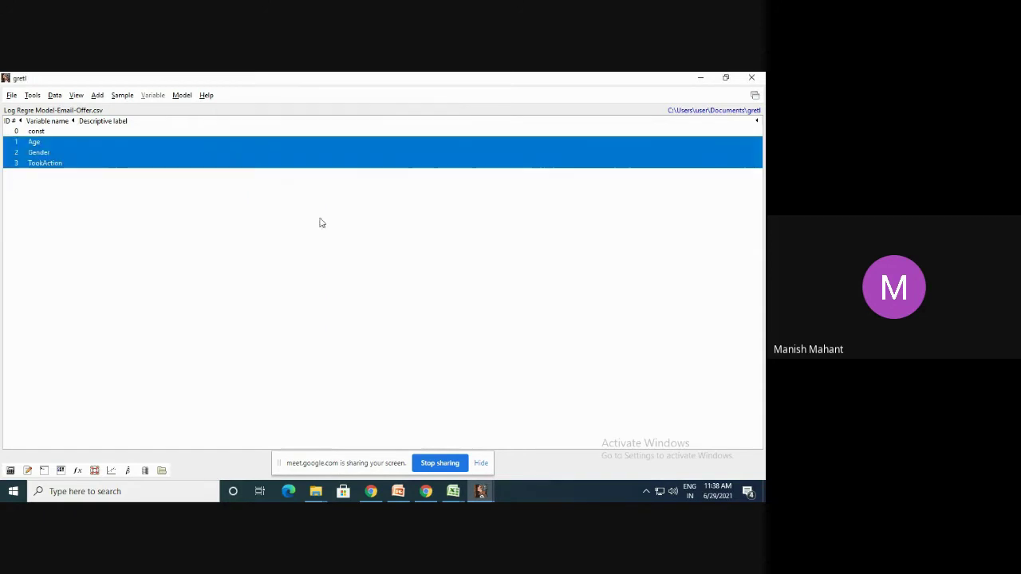
Create dummy variables for Gender with all values encoded, and expand Gender in the variable list
{"action": "left_click", "coordinate": [85, 156]}
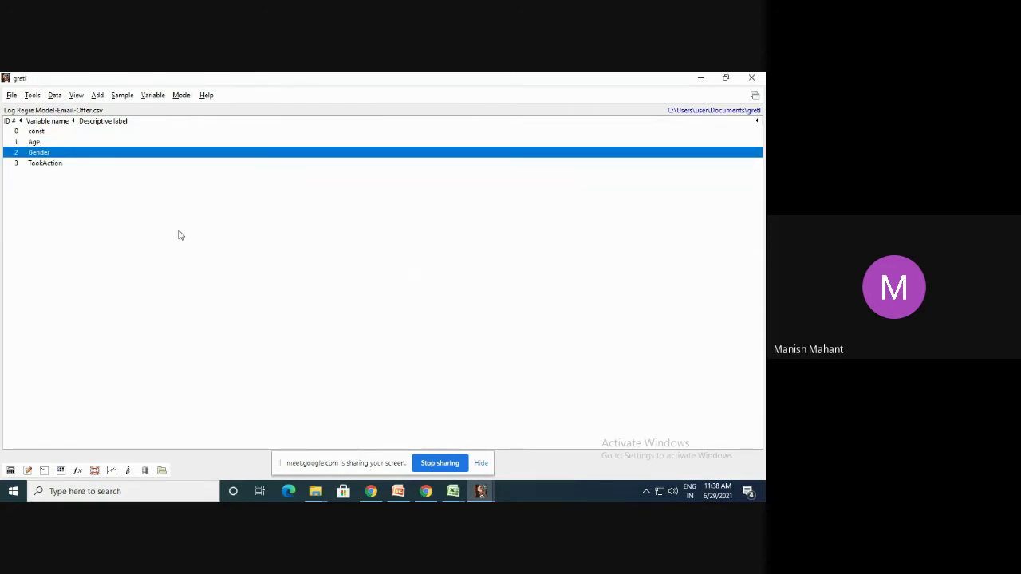
{"action": "left_click", "coordinate": [97, 96]}
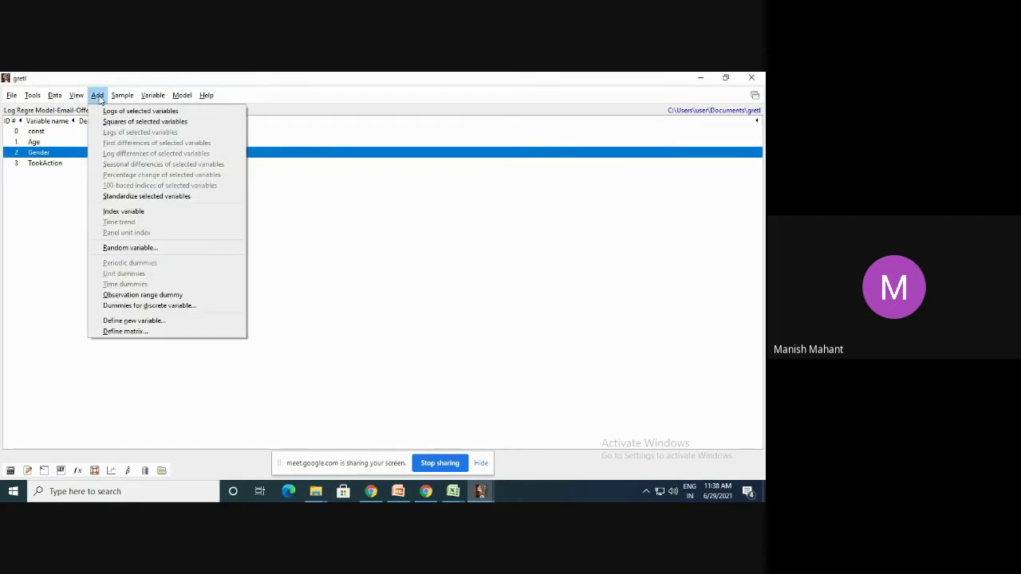
{"action": "left_click", "coordinate": [138, 307]}
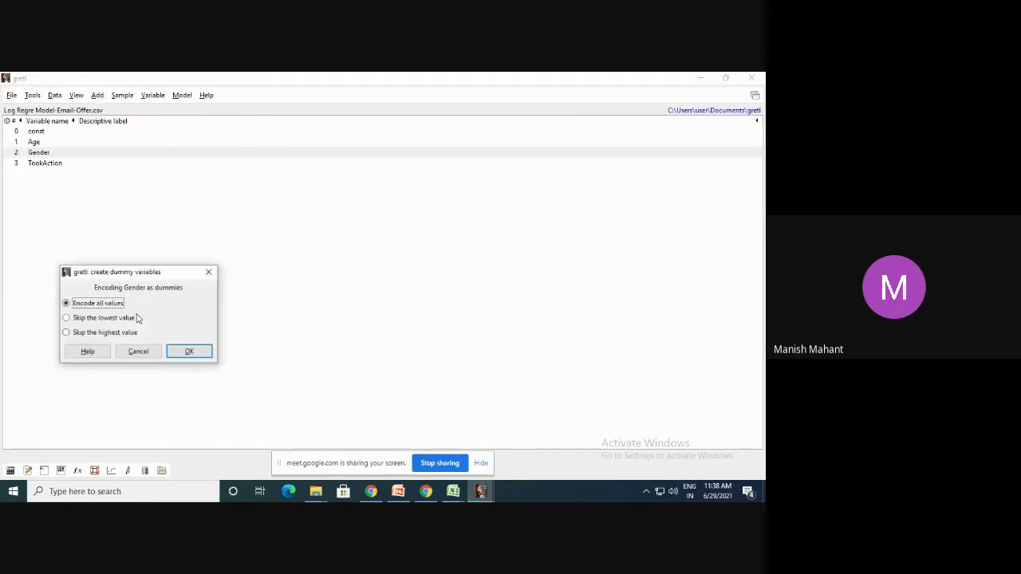
{"action": "left_click", "coordinate": [189, 351]}
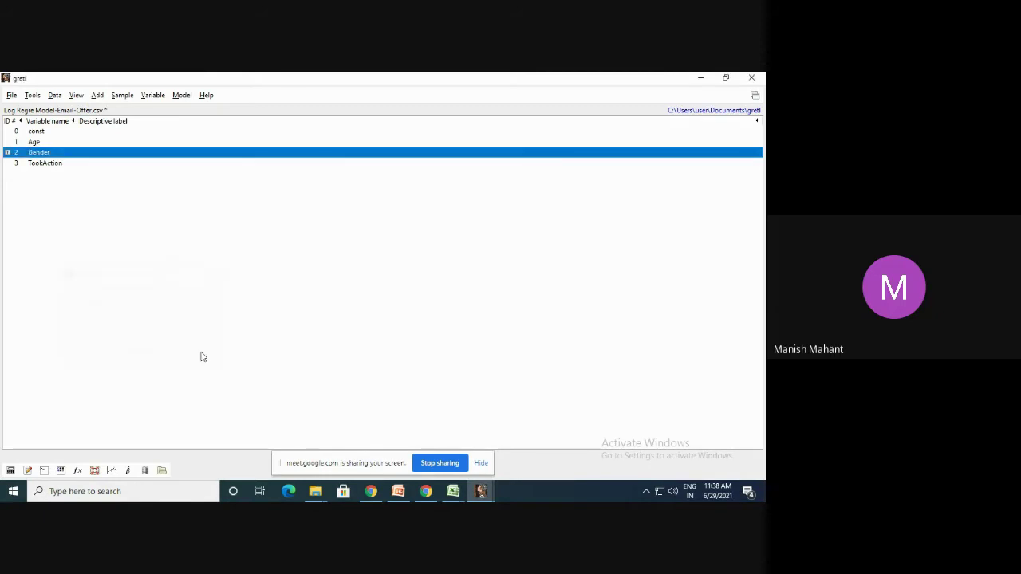
{"action": "left_click", "coordinate": [6, 153]}
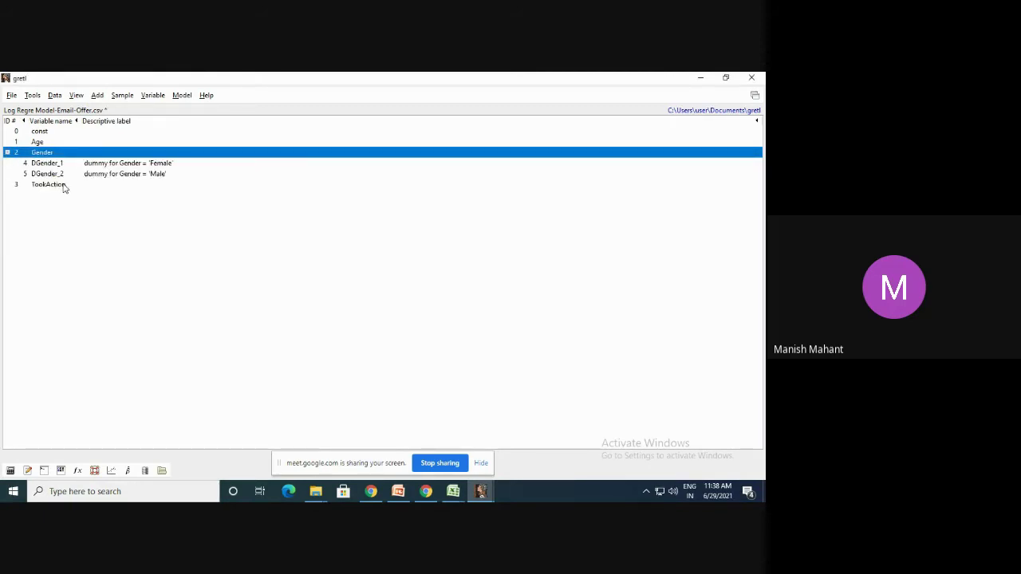
Rename the dummy variable for Gender = 'Female' as Female
{"action": "left_click", "coordinate": [138, 164]}
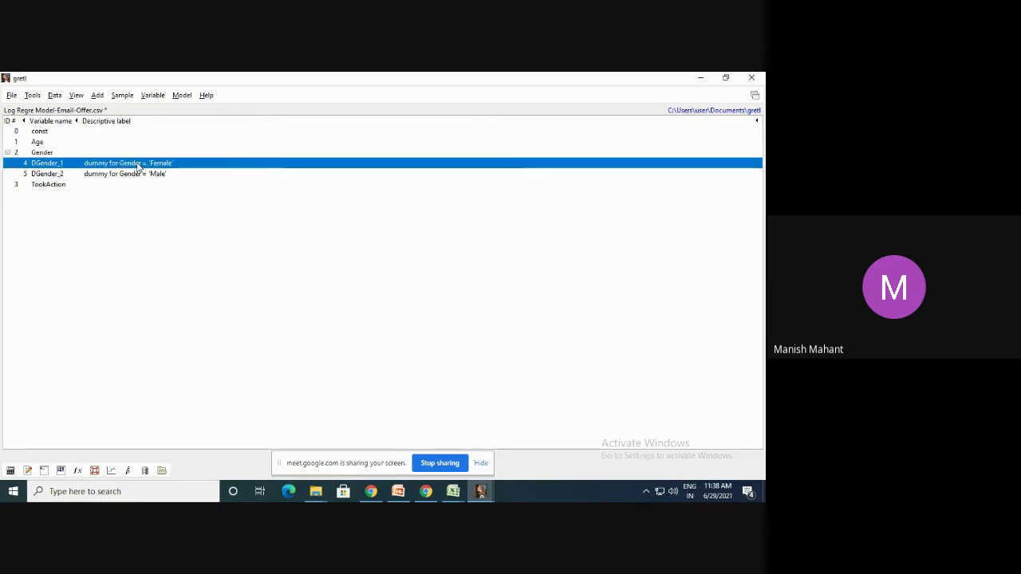
{"action": "right_click", "coordinate": [139, 166]}
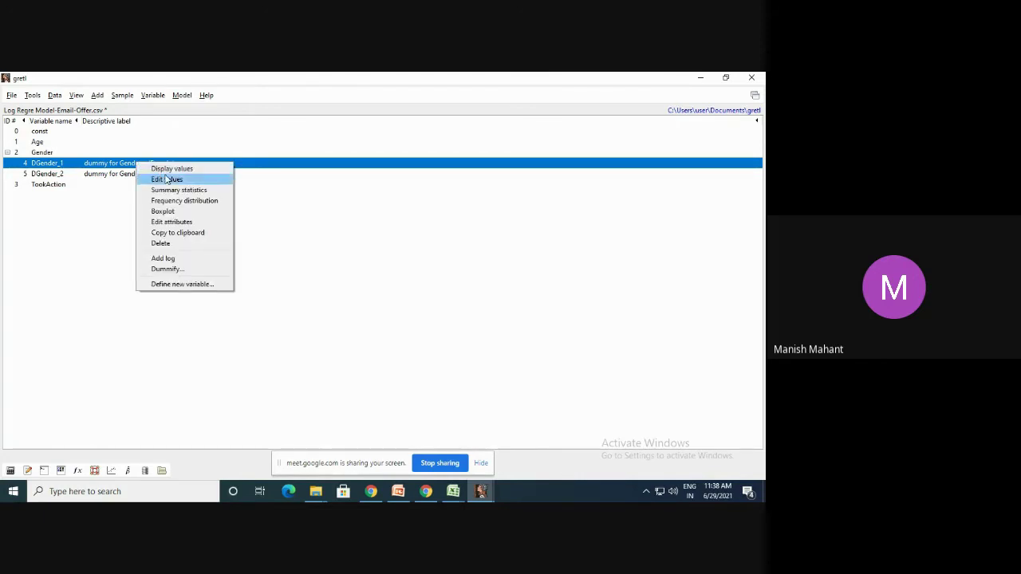
{"action": "left_click", "coordinate": [180, 222]}
{"action": "left_click", "coordinate": [112, 217]}
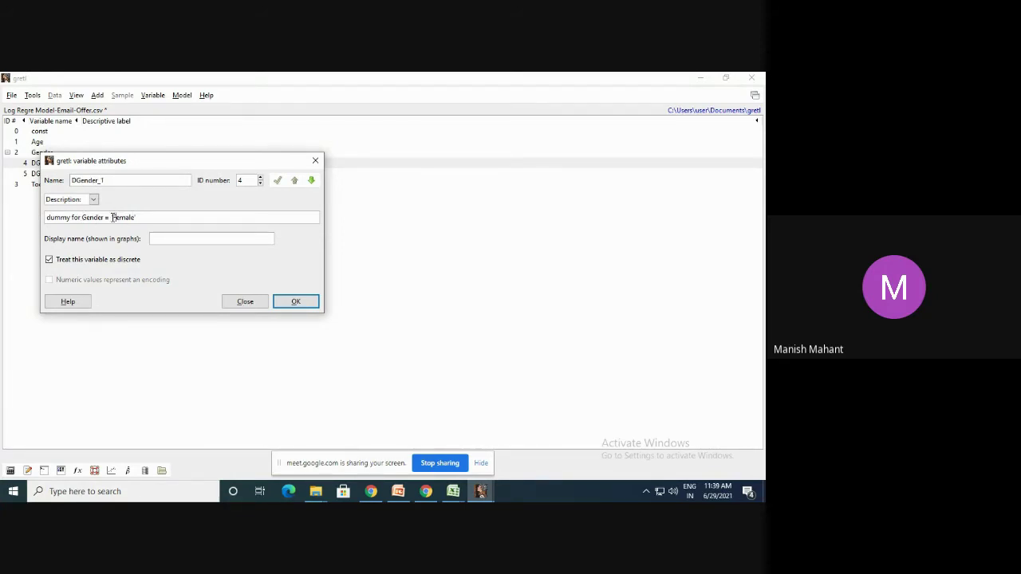
{"action": "left_click_drag", "start_coordinate": [113, 217], "coordinate": [133, 218]}
{"action": "right_click", "coordinate": [118, 217]}
{"action": "left_click", "coordinate": [141, 235]}
{"action": "left_click_drag", "start_coordinate": [71, 180], "coordinate": [108, 184]}
{"action": "key", "text": "ctrl+v"}
{"action": "left_click", "coordinate": [277, 182]}
Rename the dummy variable for Gender = 'Male' as Male, and collapse Gender in the variable list
{"action": "left_click", "coordinate": [312, 181]}
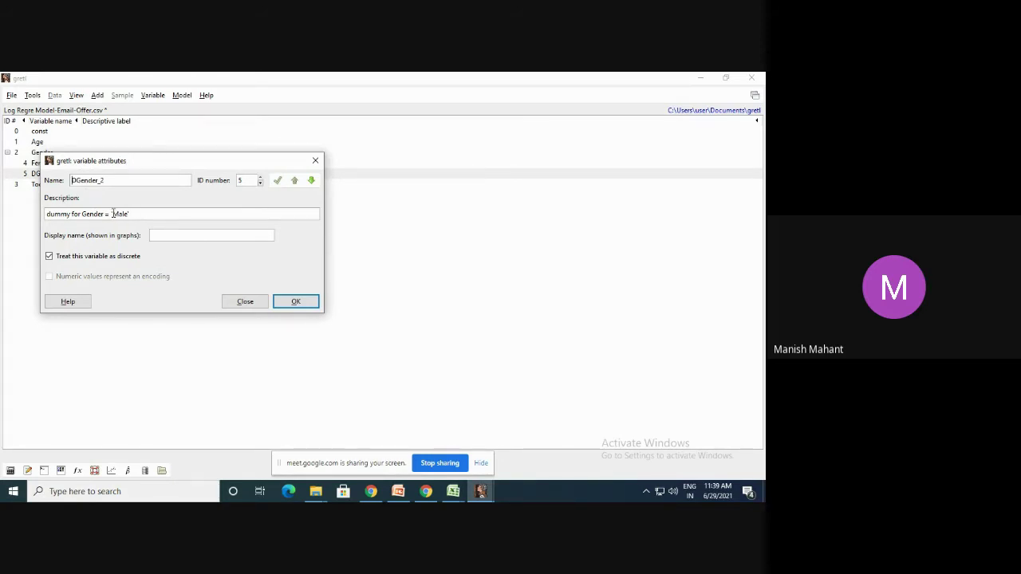
{"action": "left_click_drag", "start_coordinate": [113, 214], "coordinate": [125, 216]}
{"action": "right_click", "coordinate": [122, 213]}
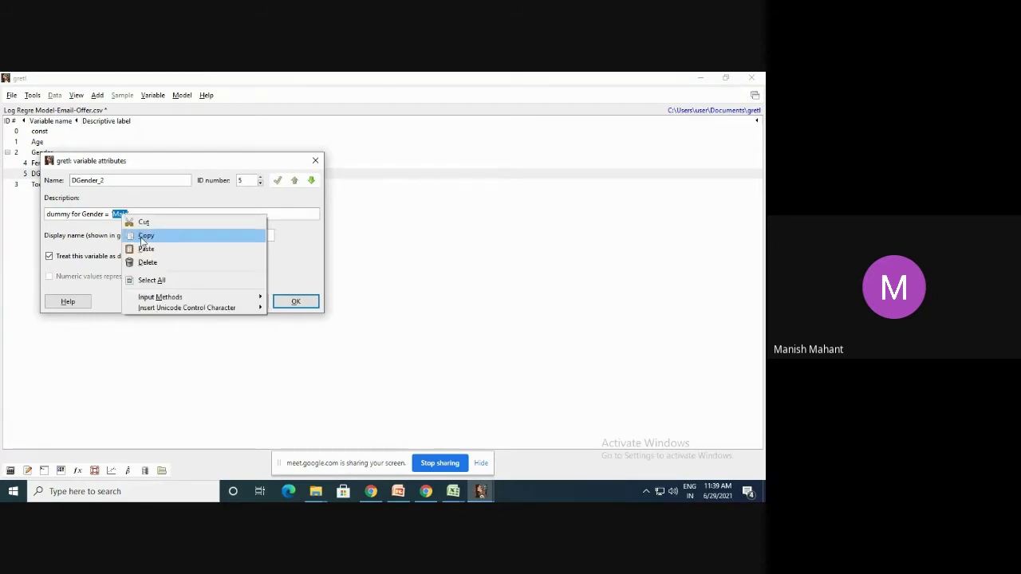
{"action": "left_click", "coordinate": [133, 235]}
{"action": "double_click", "coordinate": [87, 180]}
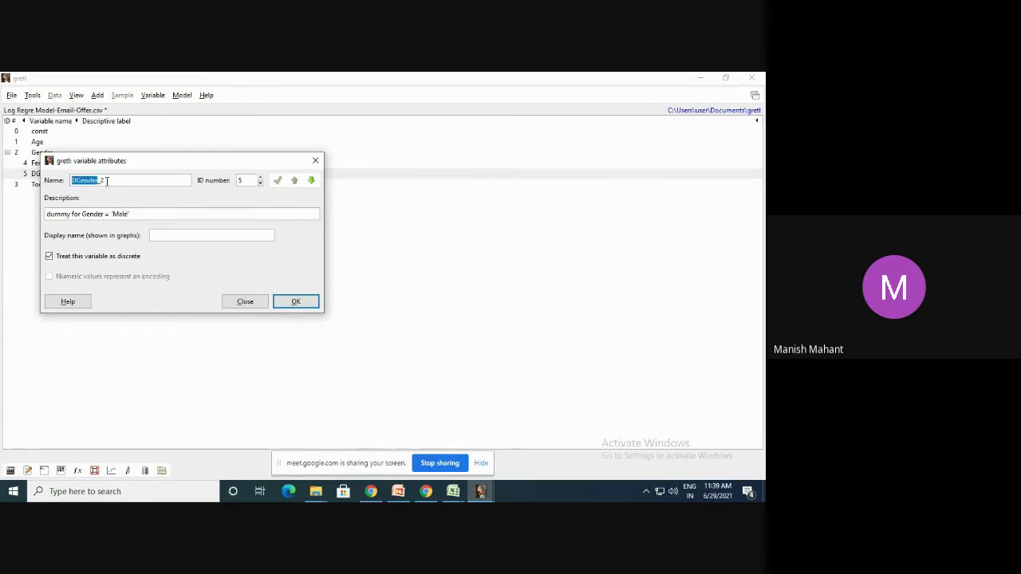
{"action": "triple_click", "coordinate": [103, 180]}
{"action": "key", "text": "ctrl+v"}
{"action": "left_click", "coordinate": [276, 182]}
{"action": "left_click", "coordinate": [293, 301]}
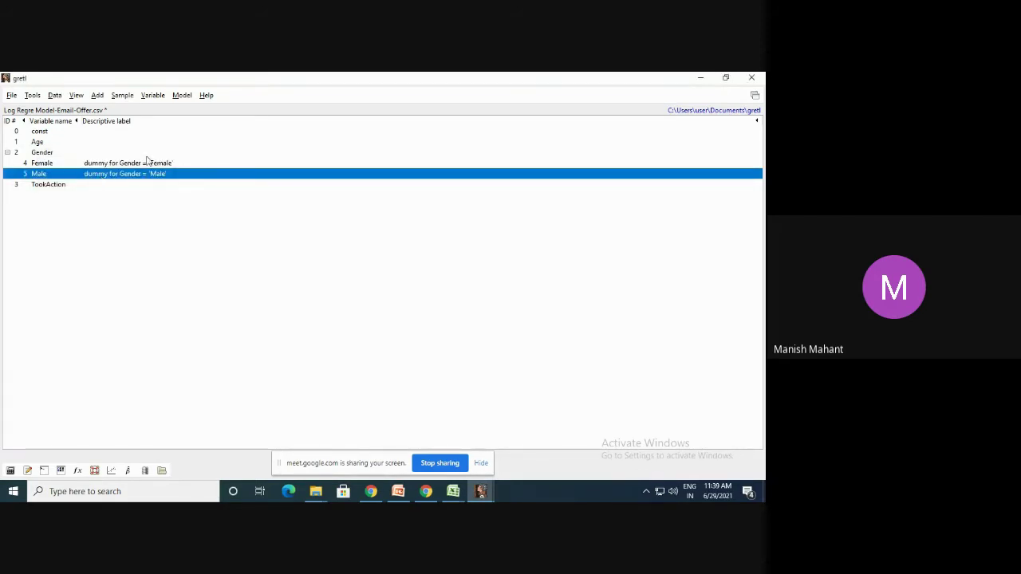
{"action": "left_click", "coordinate": [8, 152]}
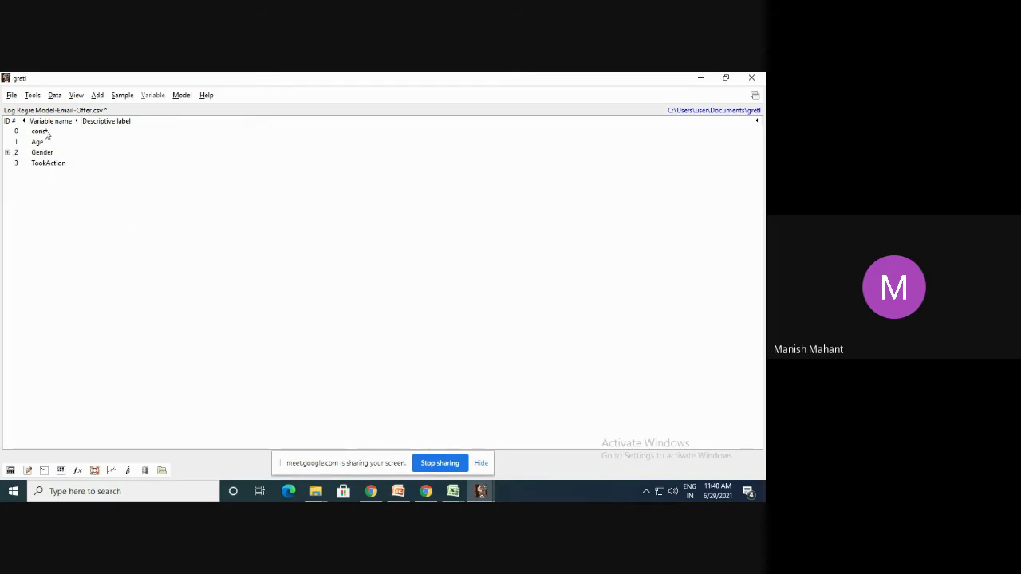
Plot an X-Y scatter graph with Age as the X-axis variable and TookAction as the Y-axis variable
{"action": "left_click", "coordinate": [43, 144]}
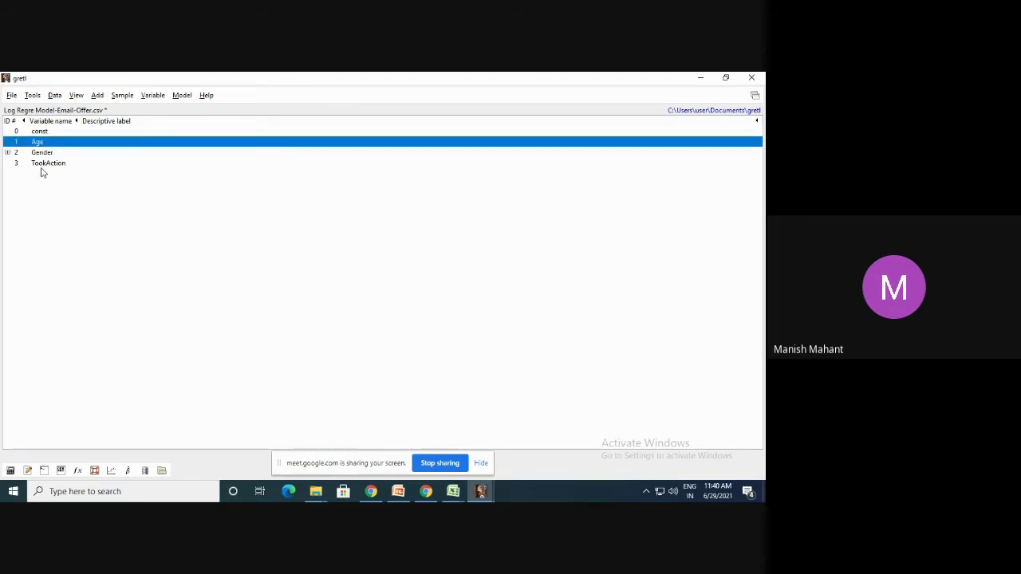
{"action": "left_click", "coordinate": [43, 165], "text": "ctrl"}
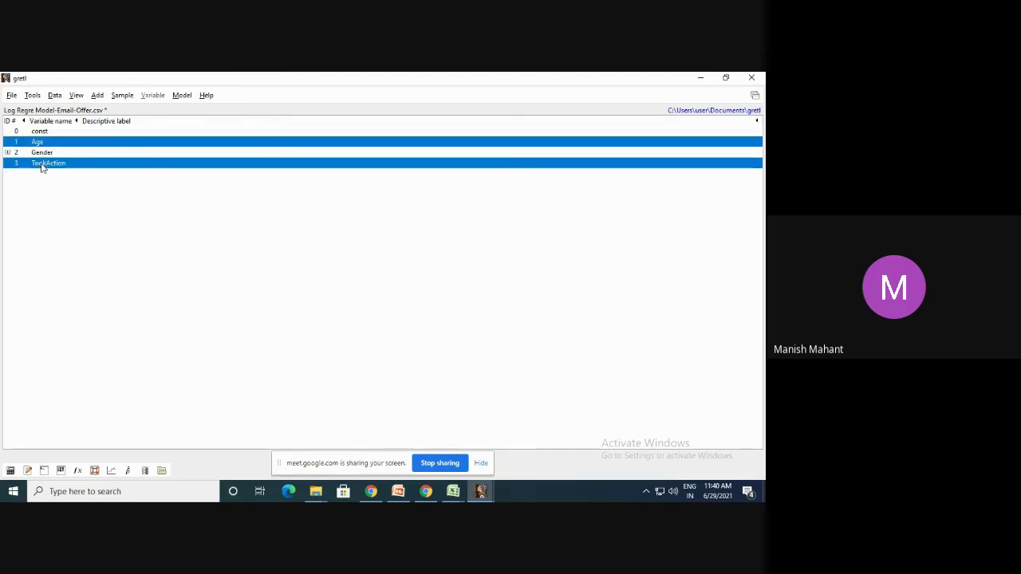
{"action": "left_click", "coordinate": [76, 96]}
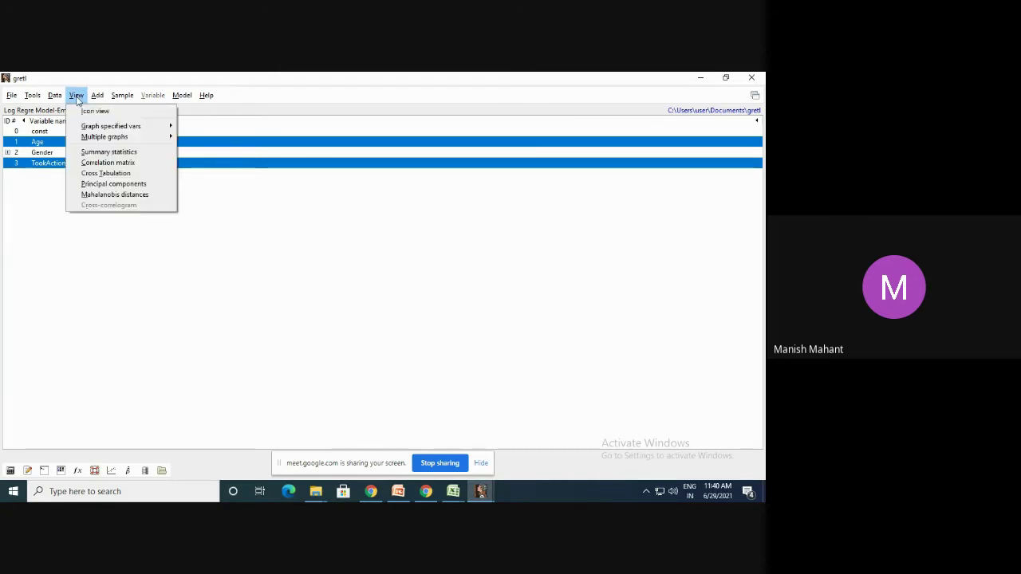
{"action": "mouse_move", "coordinate": [93, 127]}
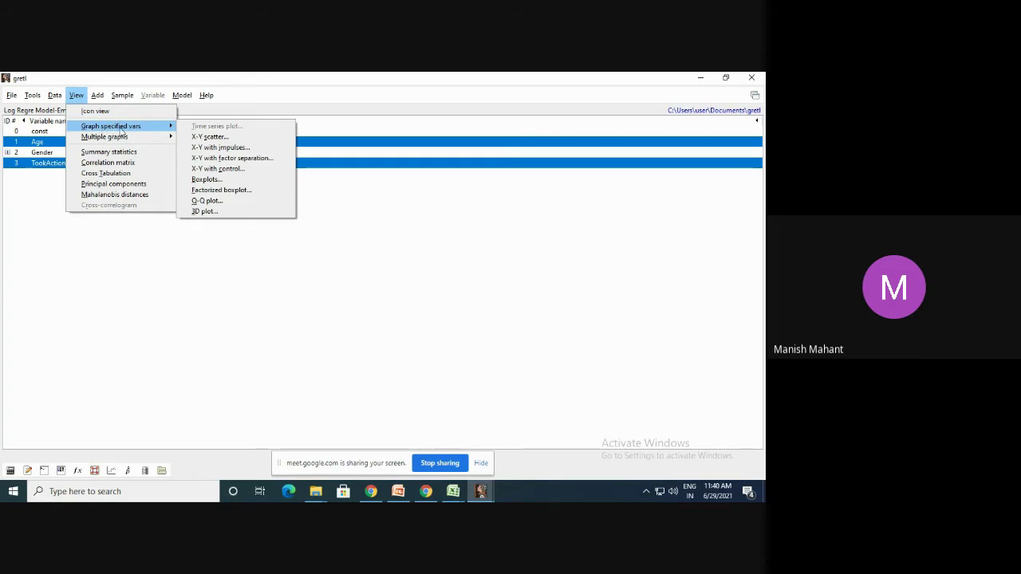
{"action": "left_click", "coordinate": [209, 137]}
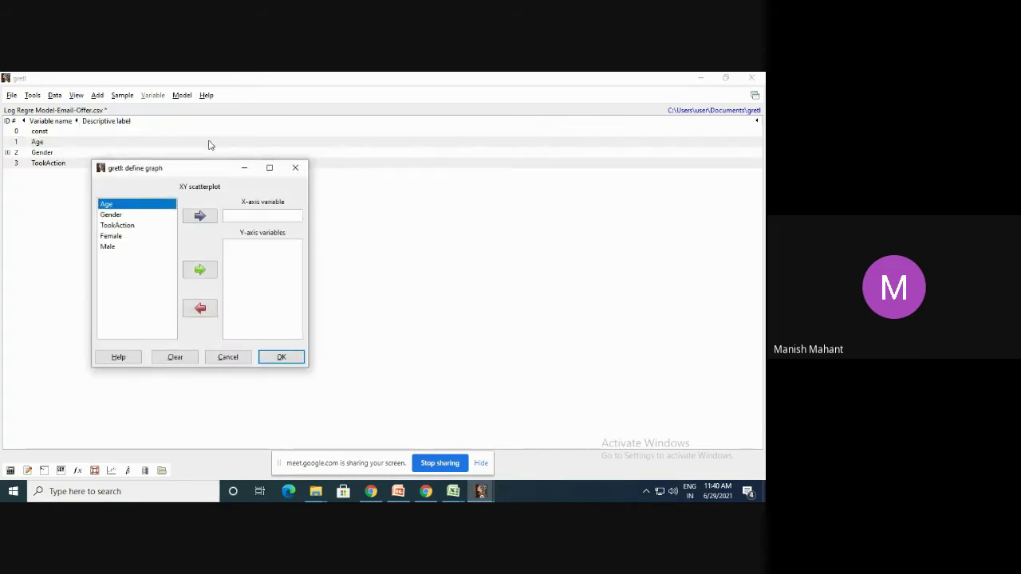
{"action": "left_click_drag", "start_coordinate": [189, 171], "coordinate": [236, 139]}
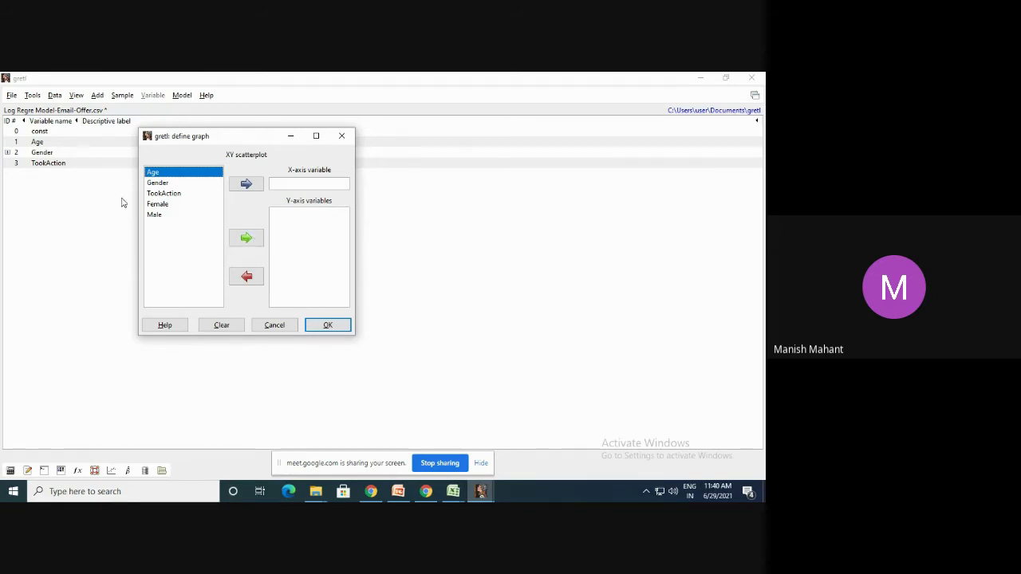
{"action": "left_click", "coordinate": [243, 186]}
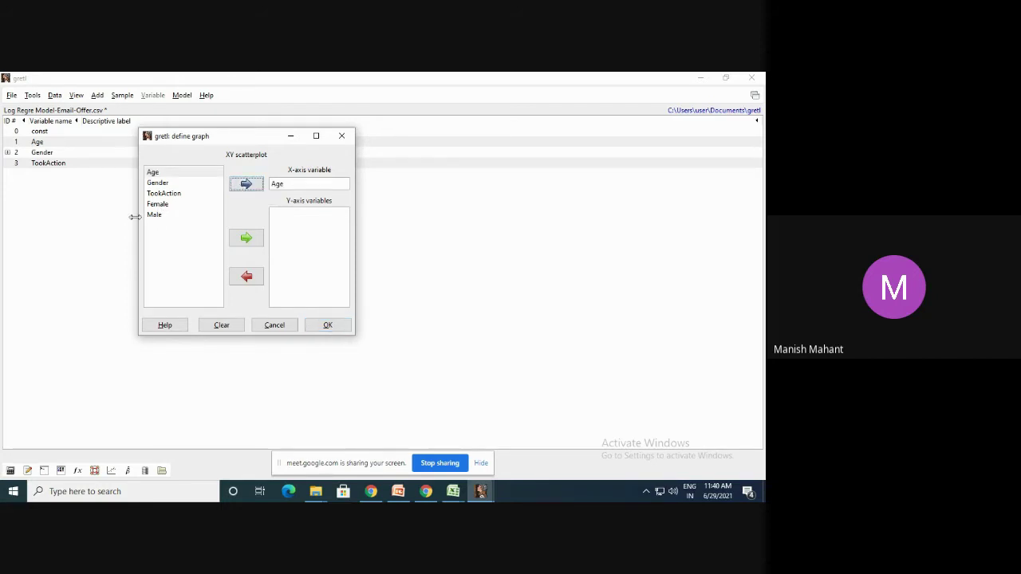
{"action": "left_click", "coordinate": [165, 195]}
{"action": "left_click", "coordinate": [246, 241]}
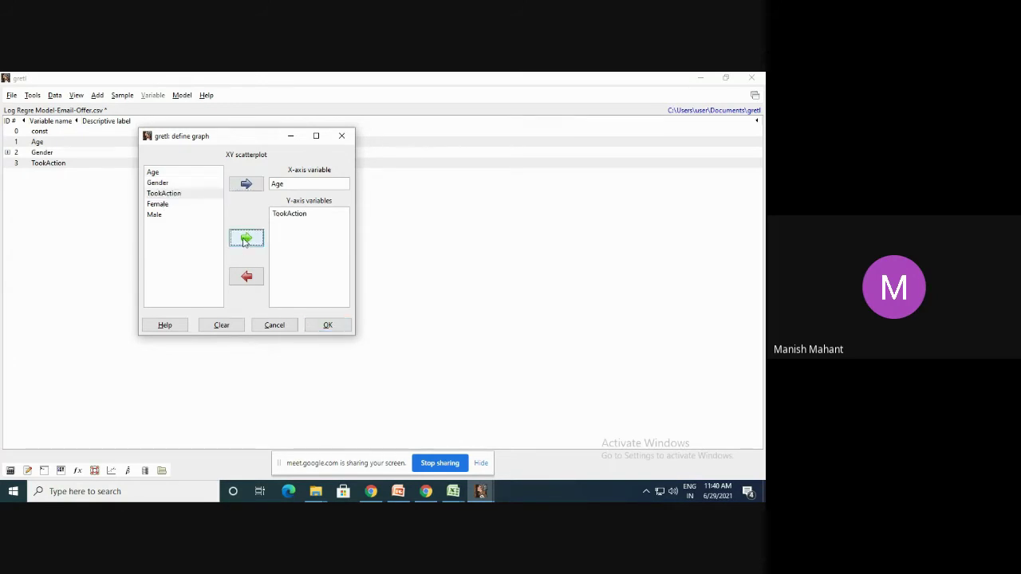
{"action": "left_click", "coordinate": [333, 327]}
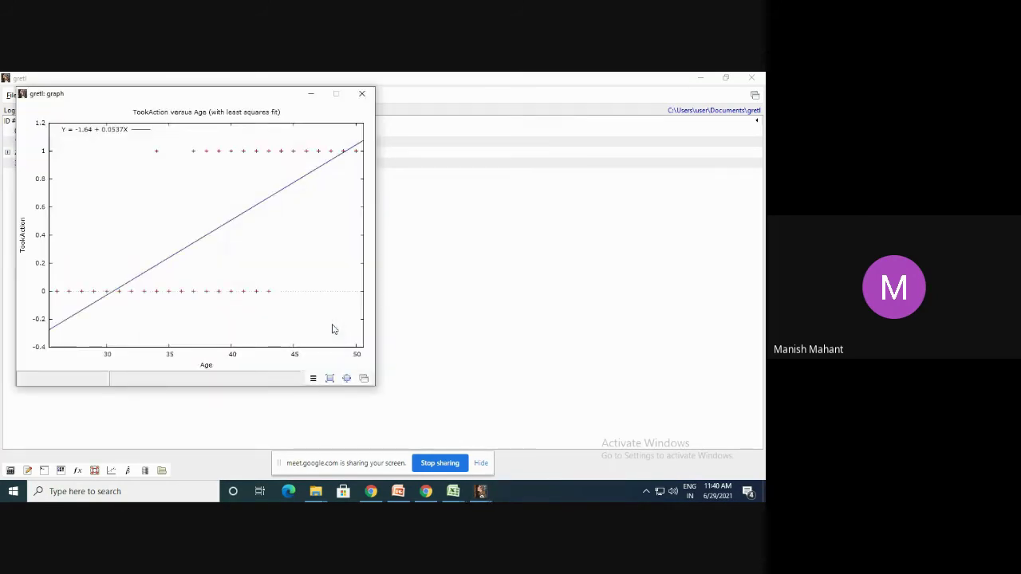
Examine the scatter graph of TookAction versus Age with its least squares fit, and close it
{"action": "left_click_drag", "start_coordinate": [267, 101], "coordinate": [392, 101]}
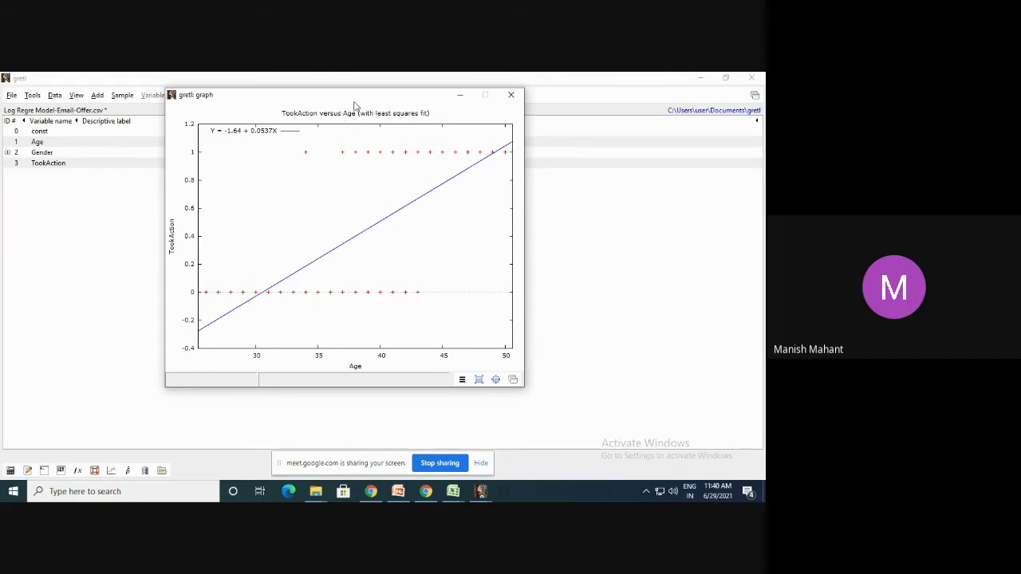
{"action": "left_click_drag", "start_coordinate": [348, 100], "coordinate": [322, 91]}
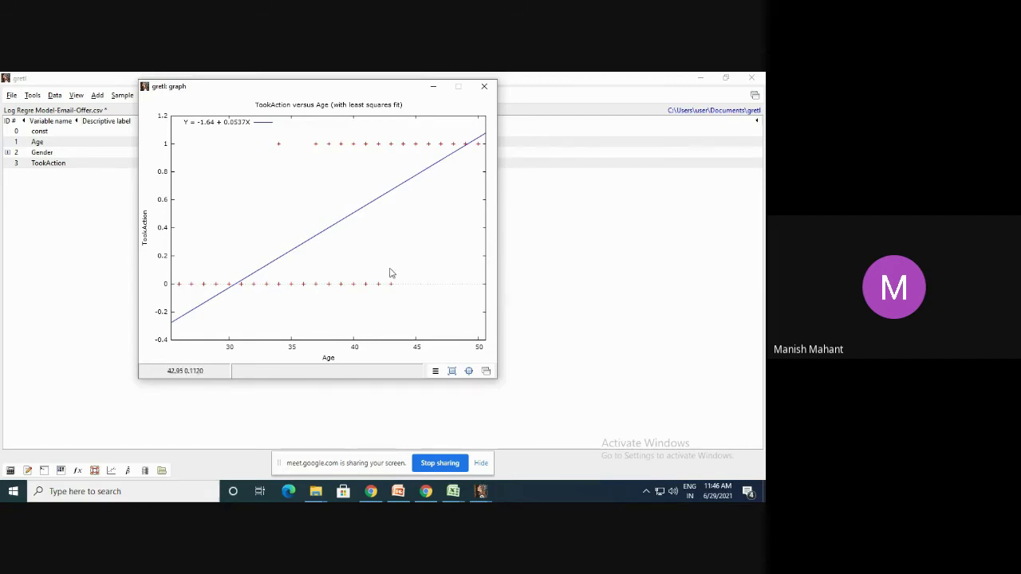
{"action": "left_click", "coordinate": [484, 86]}
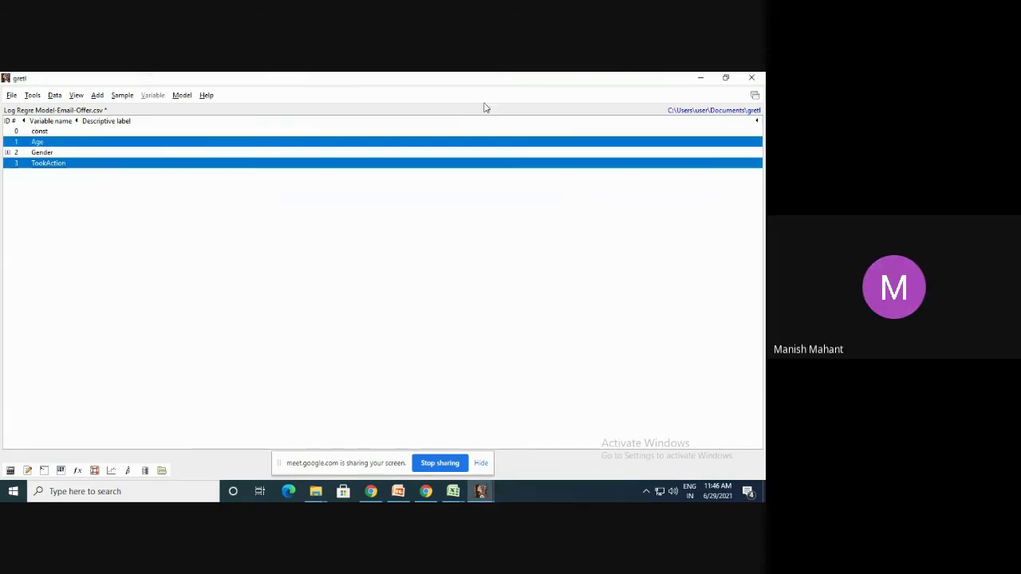
Start specifying a binary logit model with TookAction as the dependent variable
{"action": "left_click", "coordinate": [180, 96]}
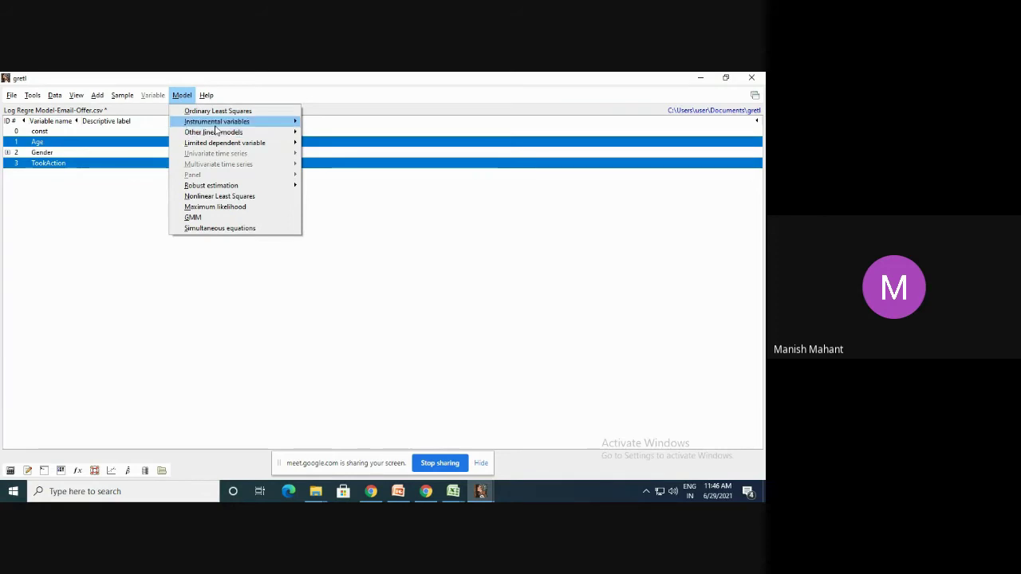
{"action": "left_click", "coordinate": [461, 272]}
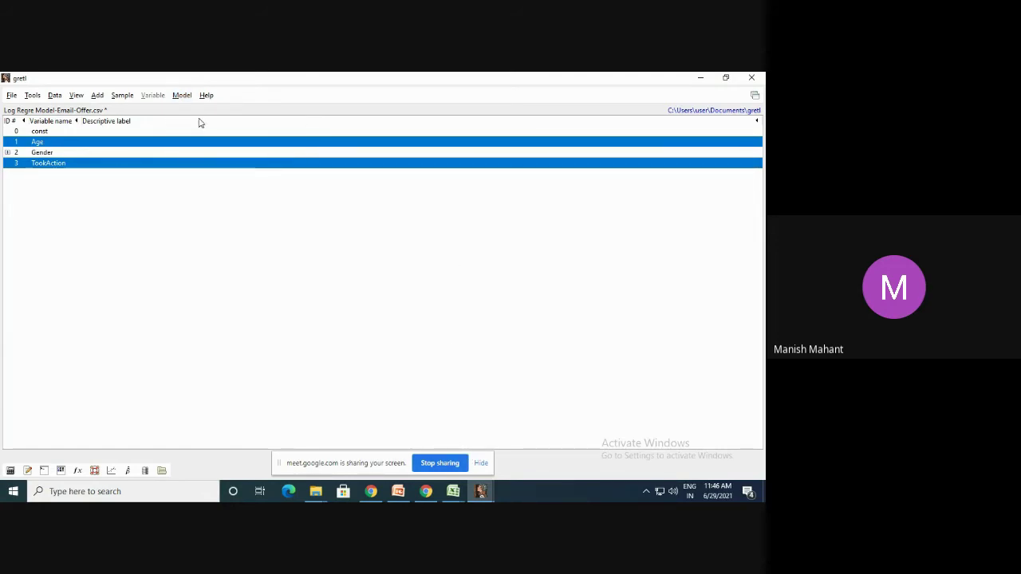
{"action": "left_click", "coordinate": [182, 97]}
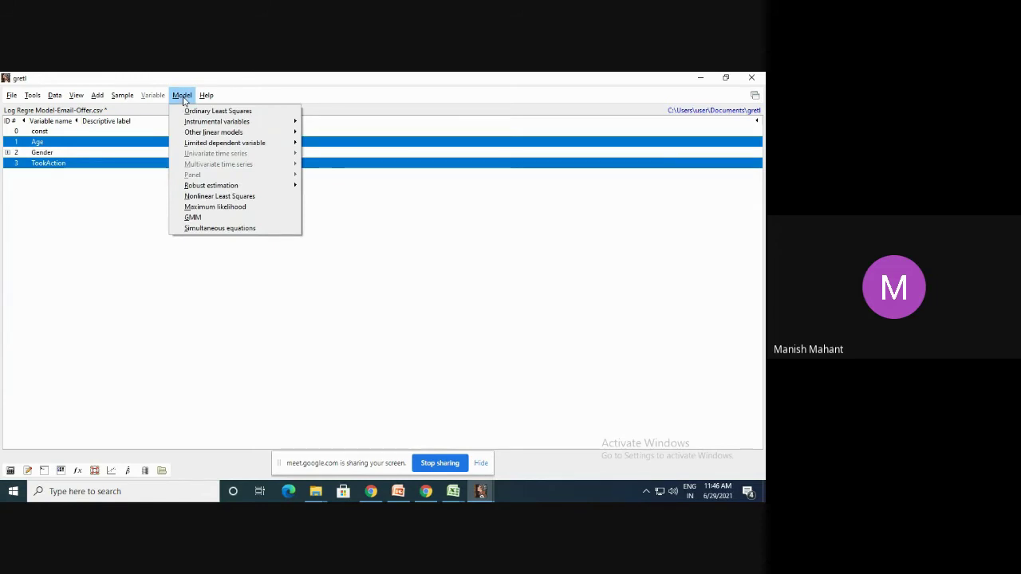
{"action": "mouse_move", "coordinate": [207, 134]}
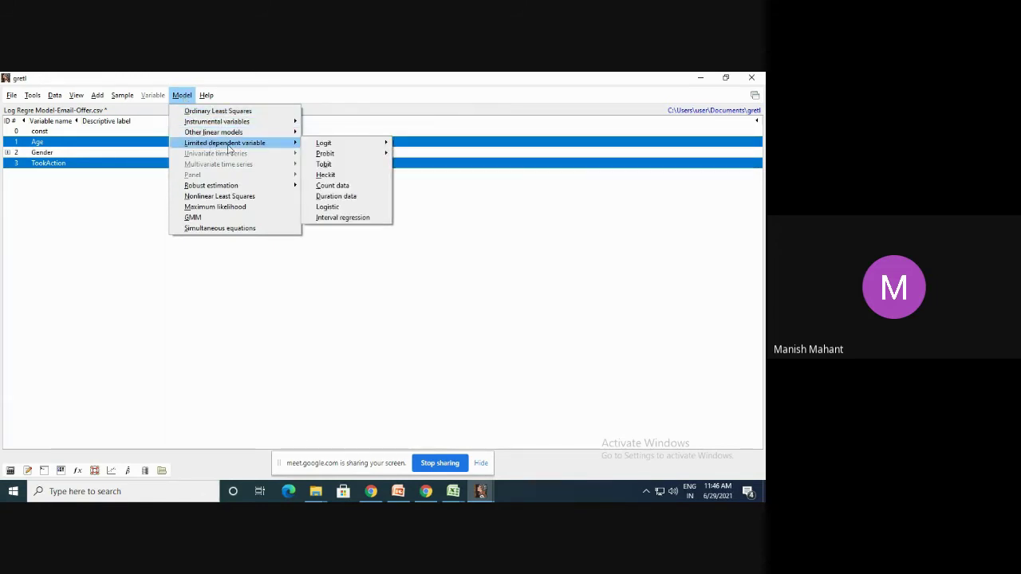
{"action": "mouse_move", "coordinate": [318, 146]}
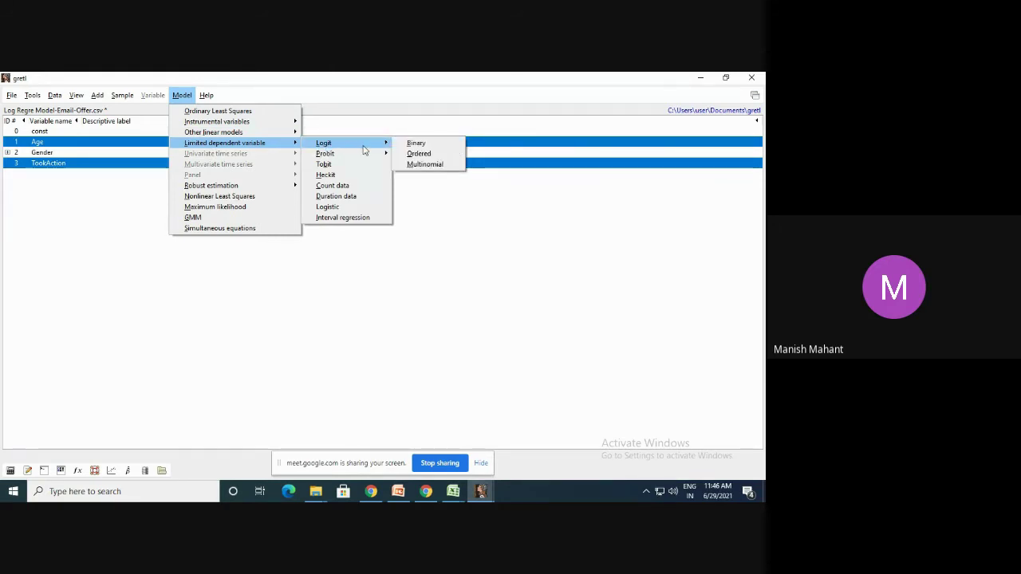
{"action": "left_click", "coordinate": [422, 146]}
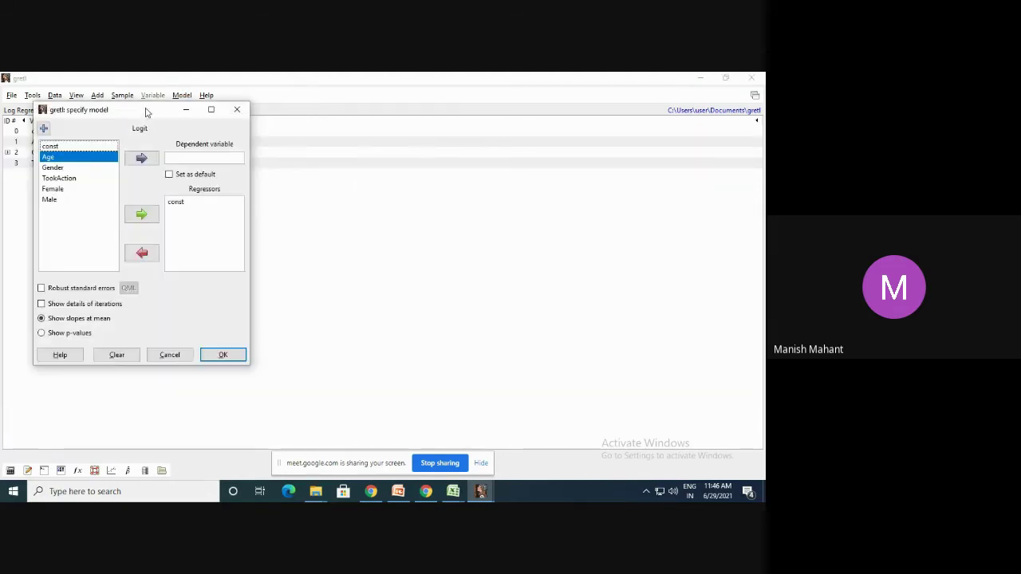
{"action": "left_click_drag", "start_coordinate": [149, 114], "coordinate": [300, 128]}
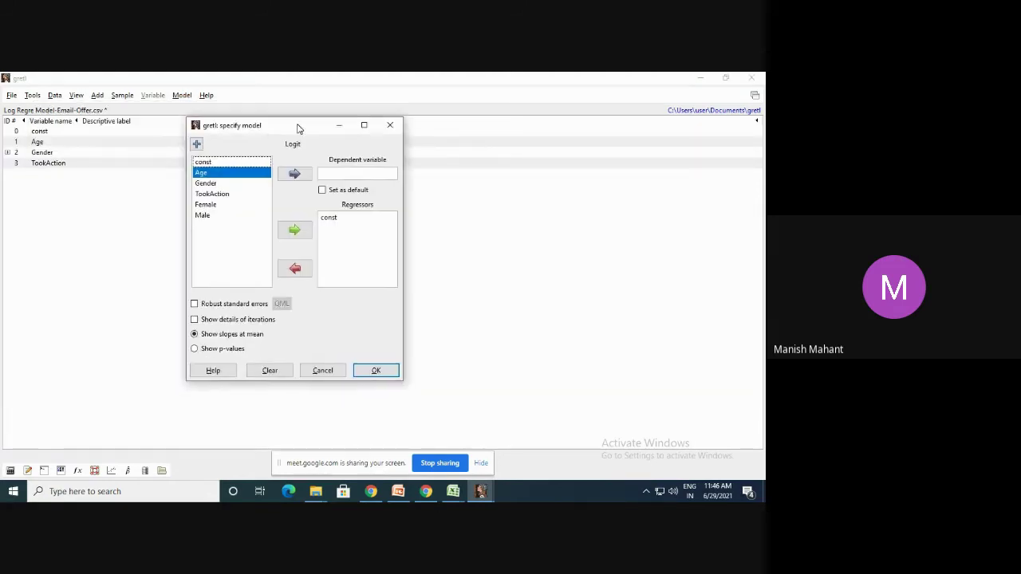
{"action": "left_click", "coordinate": [212, 195]}
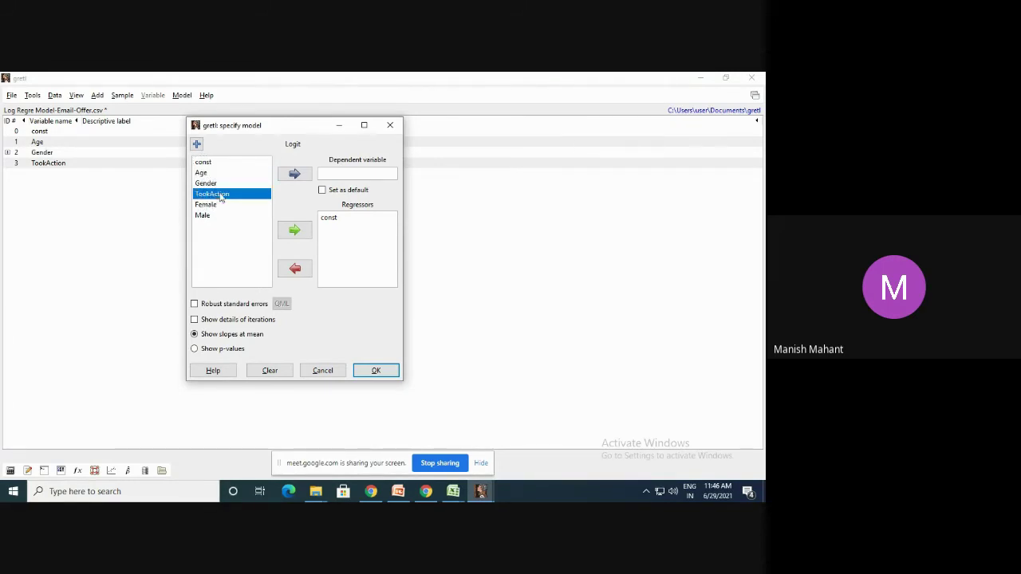
{"action": "left_click", "coordinate": [295, 175]}
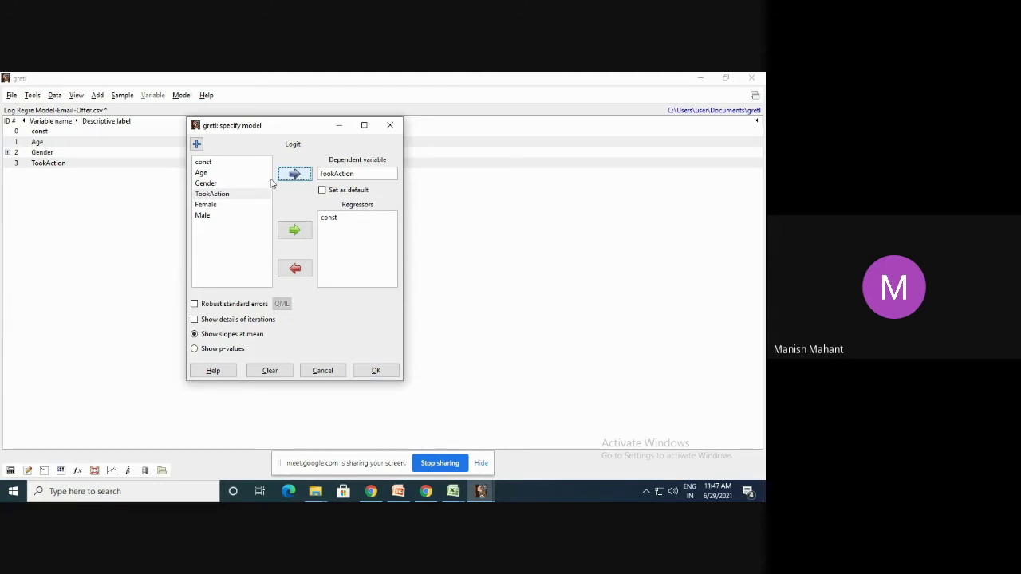
Estimate the logit model with Age added as a regressor next to the constant and with p-values shown
{"action": "left_click", "coordinate": [206, 175]}
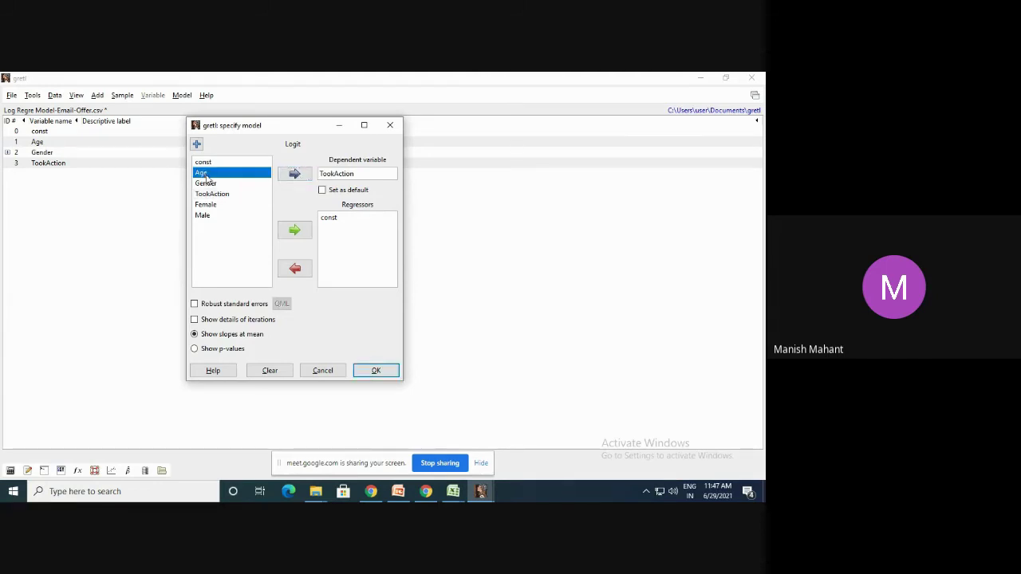
{"action": "left_click", "coordinate": [294, 233]}
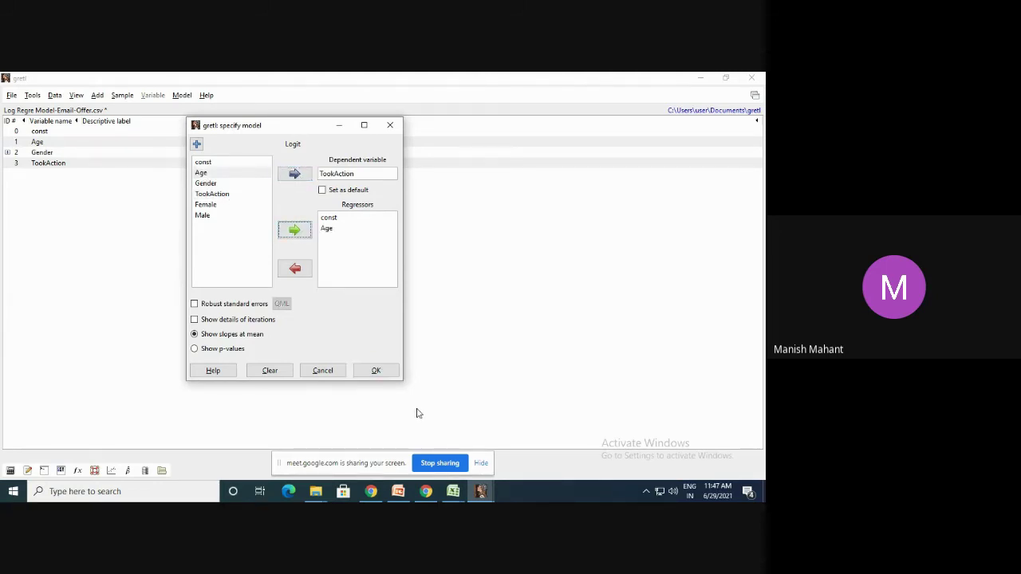
{"action": "left_click", "coordinate": [194, 349]}
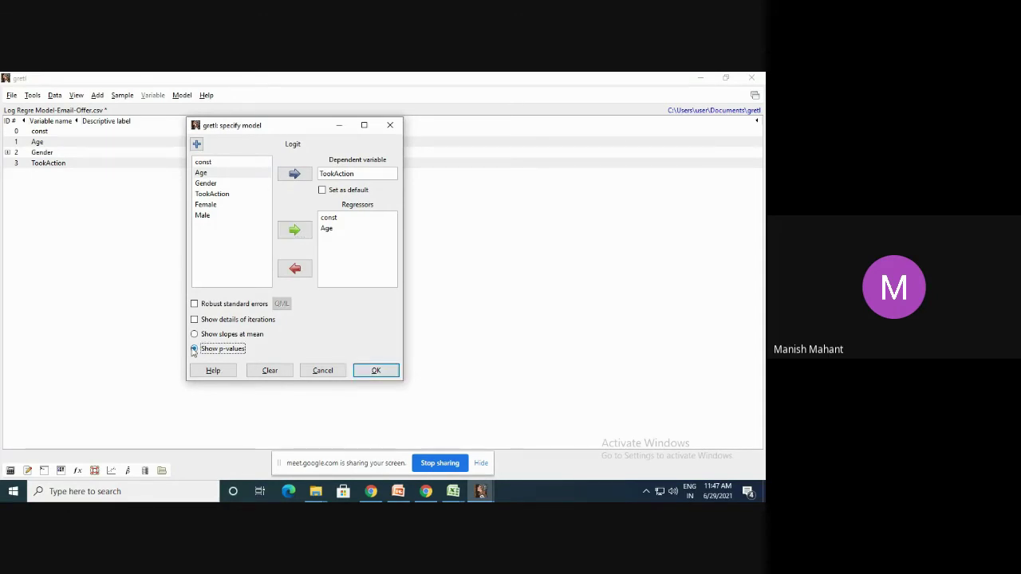
{"action": "left_click", "coordinate": [378, 370]}
{"action": "left_click_drag", "start_coordinate": [393, 237], "coordinate": [392, 148]}
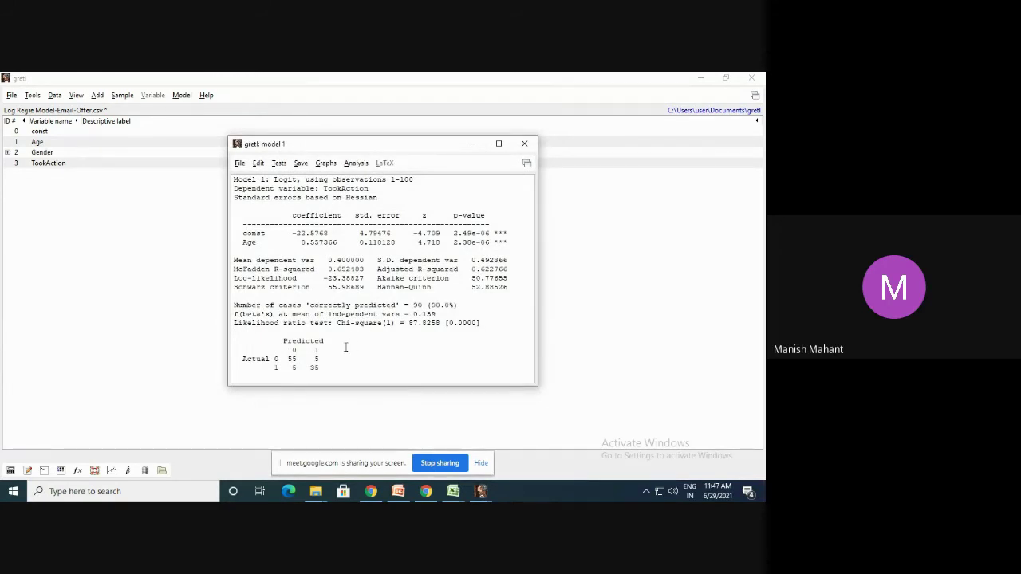
{"action": "left_click_drag", "start_coordinate": [385, 144], "coordinate": [304, 140]}
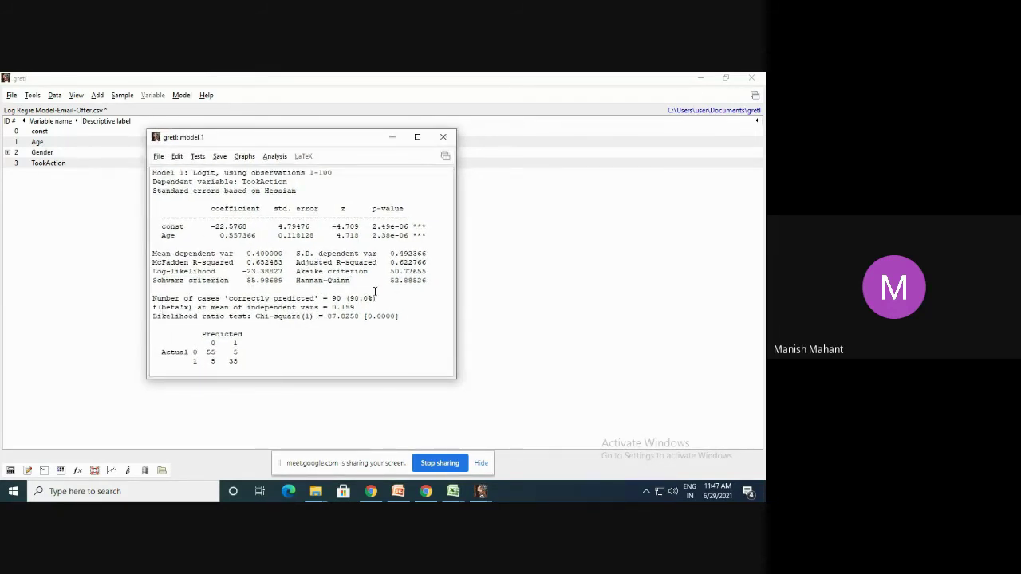
Plot the logit model's actual and fitted TookAction against Age, and move the graph clear of the model output
{"action": "left_click", "coordinate": [245, 157]}
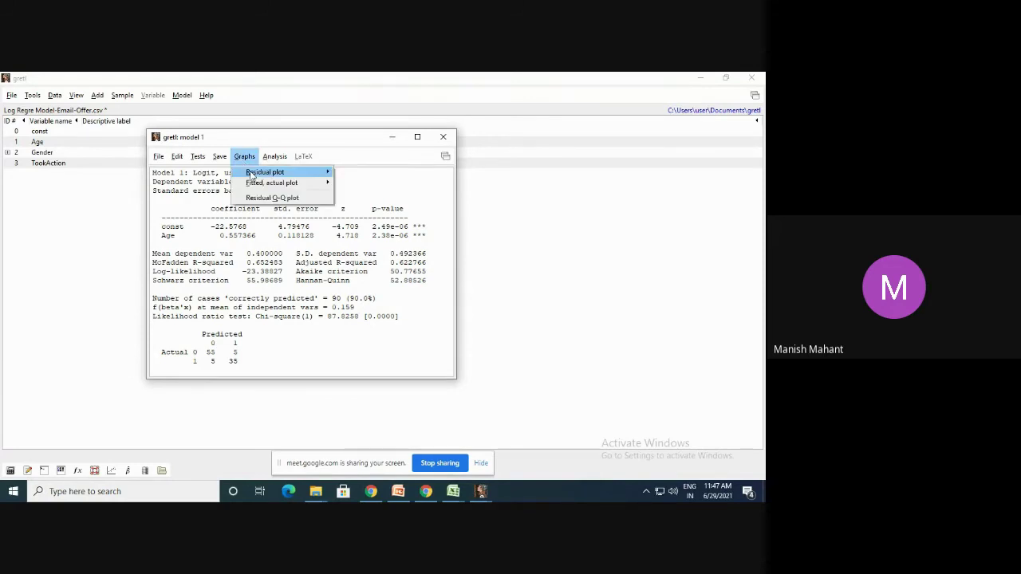
{"action": "mouse_move", "coordinate": [273, 182]}
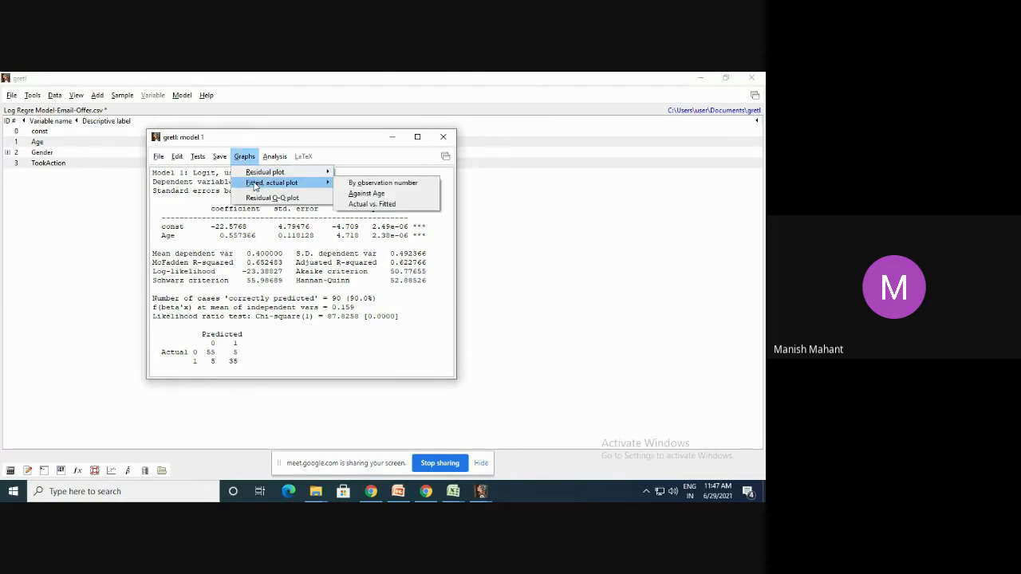
{"action": "left_click", "coordinate": [364, 198]}
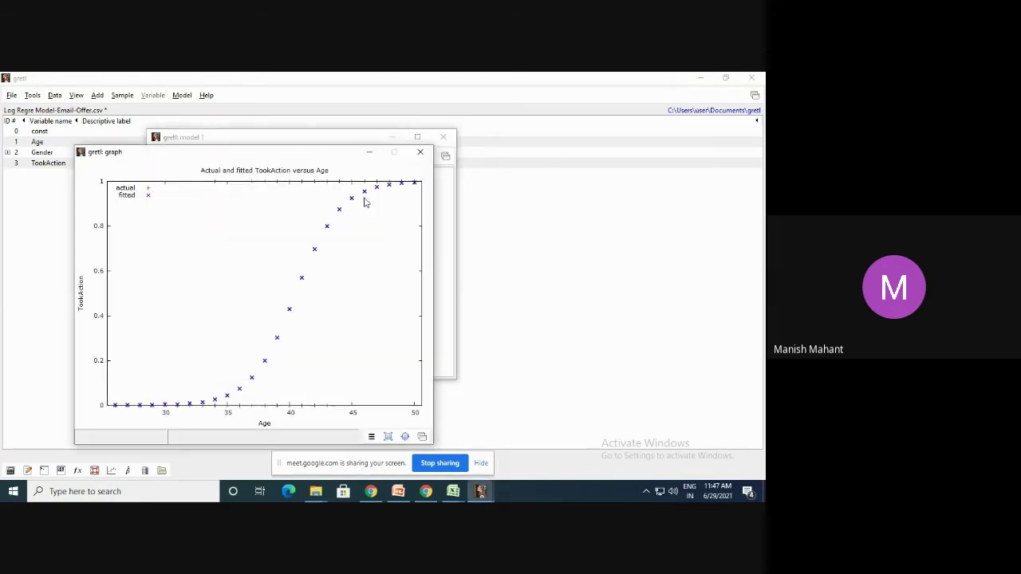
{"action": "left_click_drag", "start_coordinate": [311, 157], "coordinate": [360, 108]}
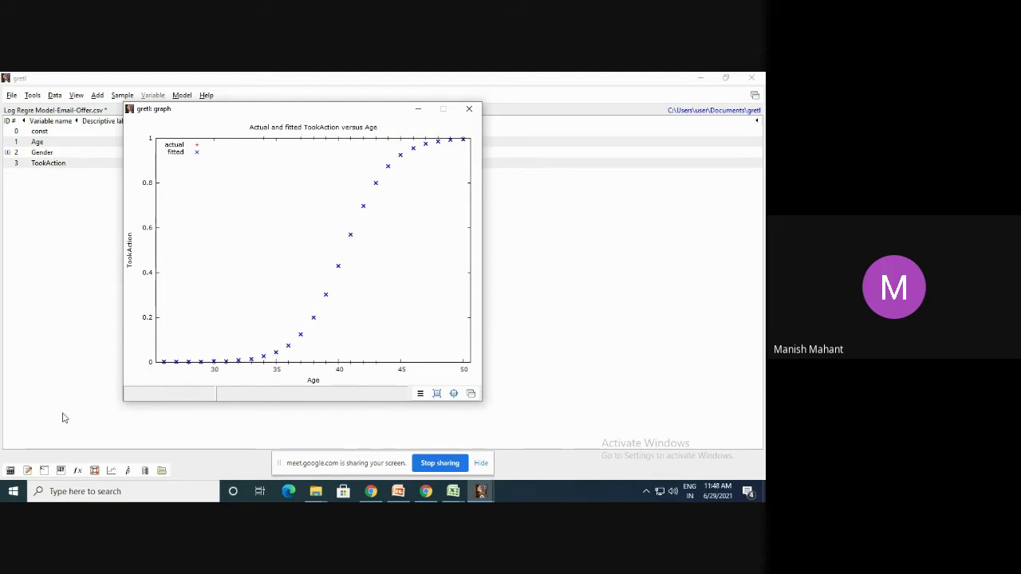
{"action": "left_click_drag", "start_coordinate": [391, 112], "coordinate": [504, 124]}
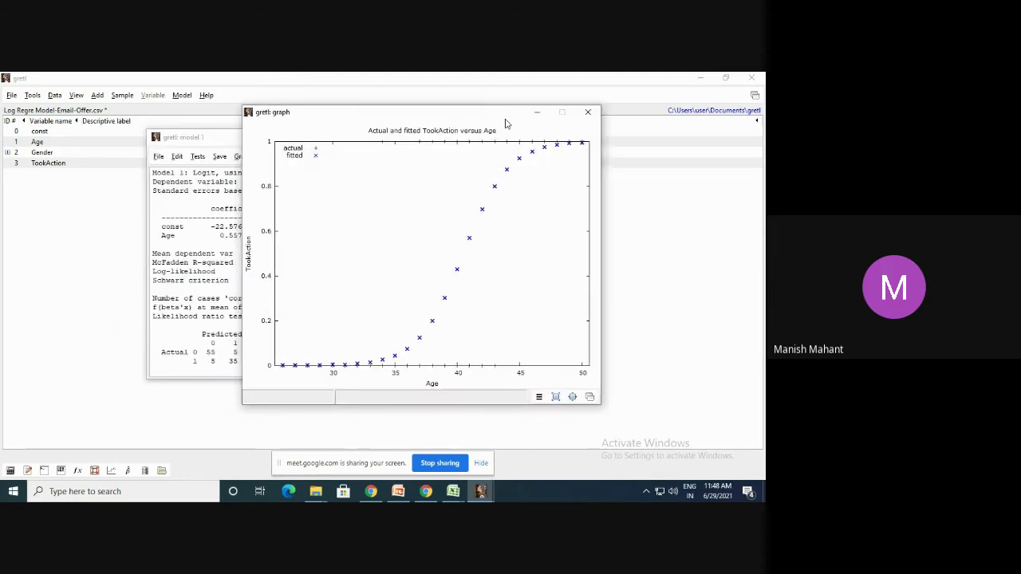
Plot an X-Y scatter graph with TookAction as the X-axis variable and Age as the Y-axis variable, and close it
{"action": "left_click", "coordinate": [95, 194]}
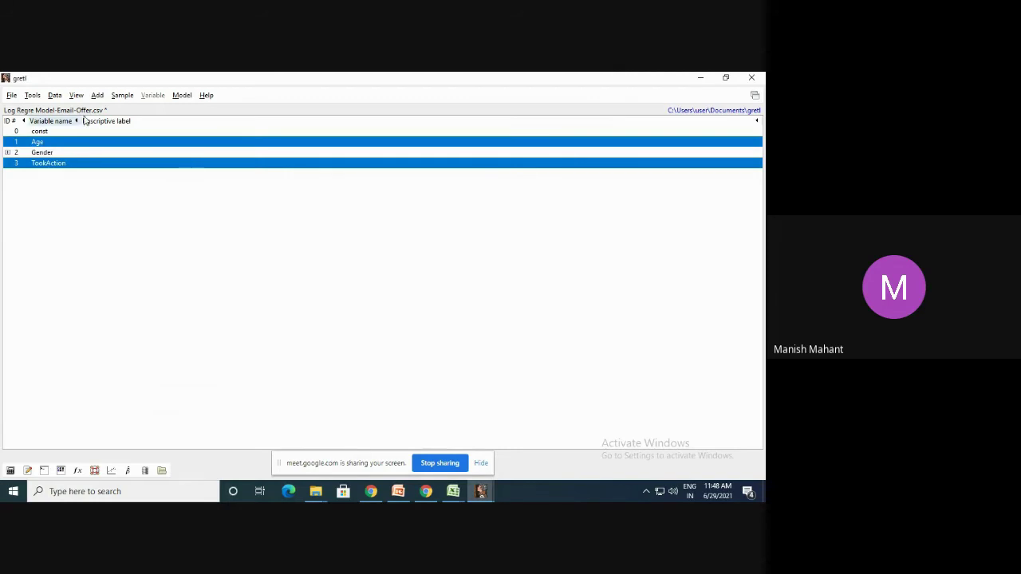
{"action": "left_click", "coordinate": [55, 95]}
{"action": "mouse_move", "coordinate": [75, 97]}
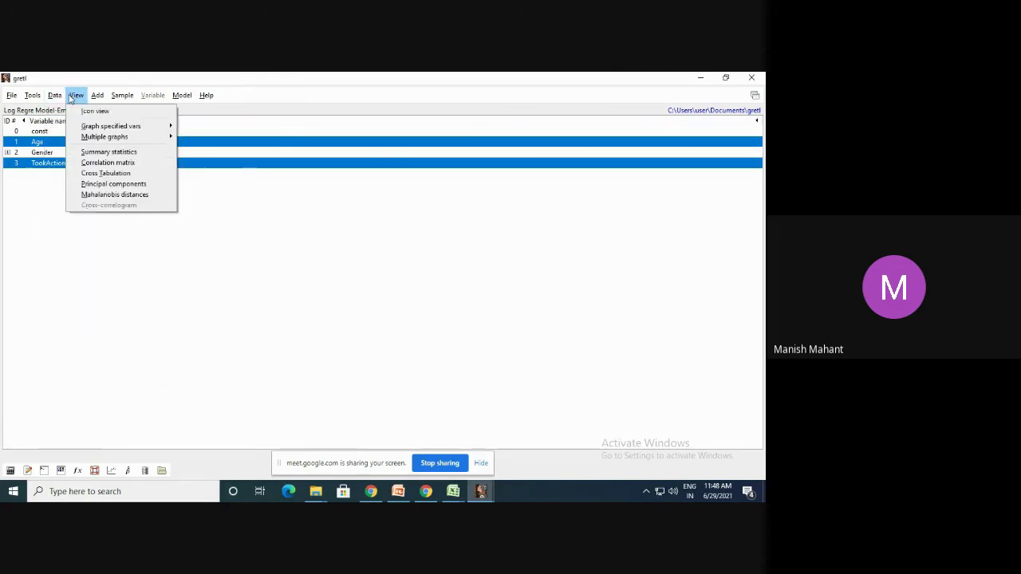
{"action": "mouse_move", "coordinate": [93, 129]}
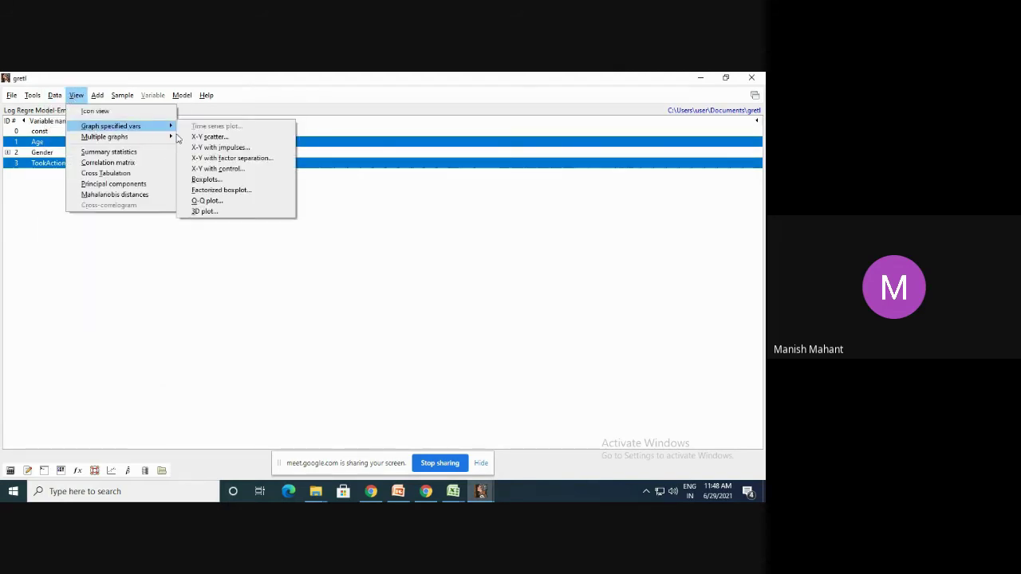
{"action": "left_click", "coordinate": [205, 137]}
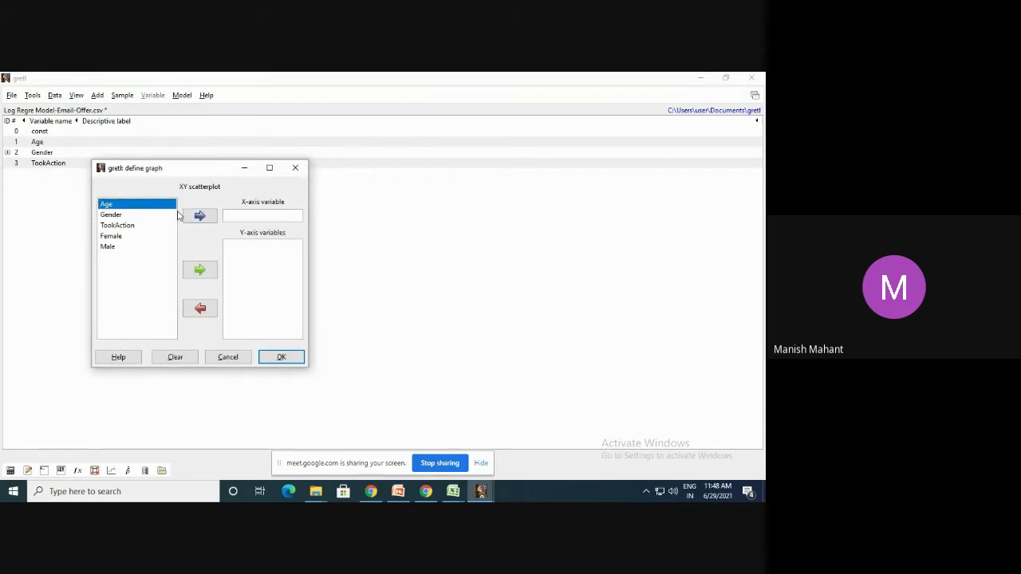
{"action": "left_click", "coordinate": [199, 215]}
{"action": "left_click", "coordinate": [117, 227]}
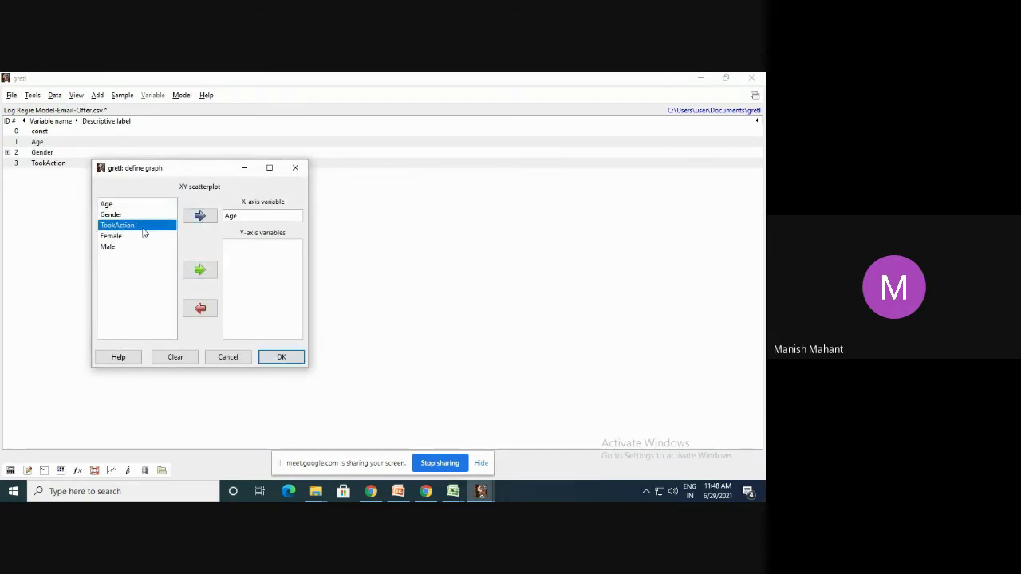
{"action": "left_click", "coordinate": [199, 216]}
{"action": "left_click", "coordinate": [106, 204]}
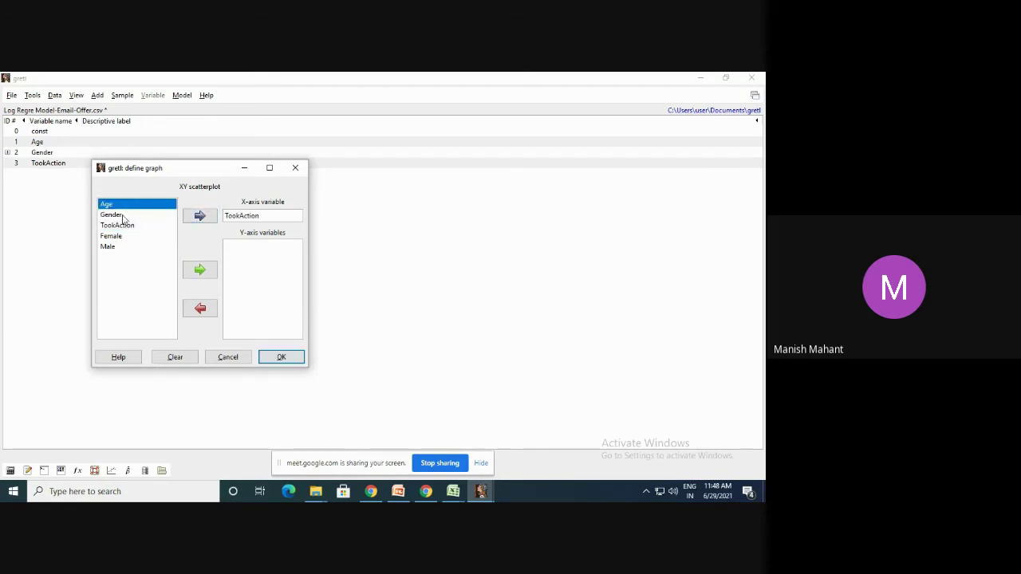
{"action": "left_click", "coordinate": [199, 270]}
{"action": "left_click", "coordinate": [297, 358]}
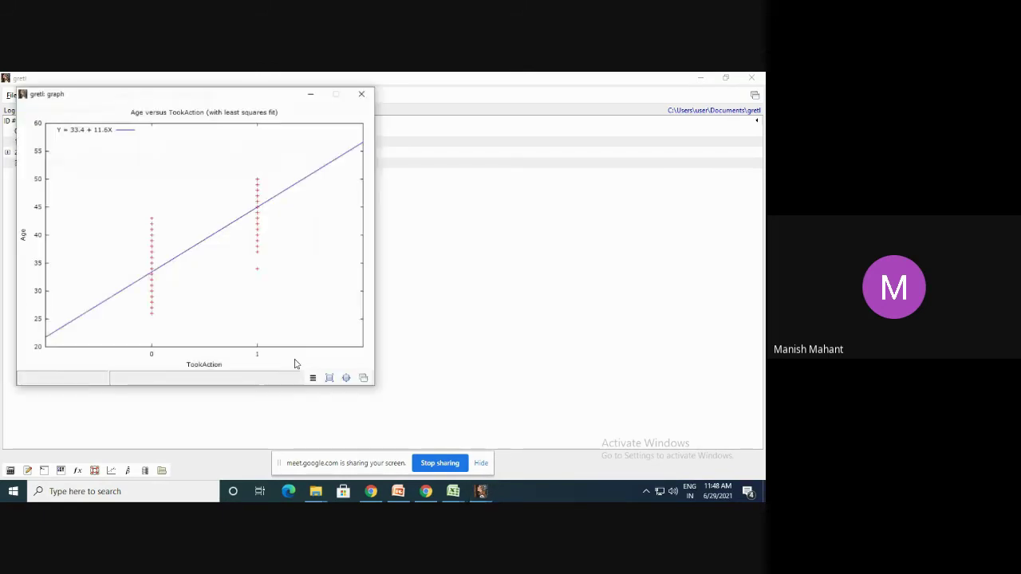
{"action": "left_click", "coordinate": [361, 94]}
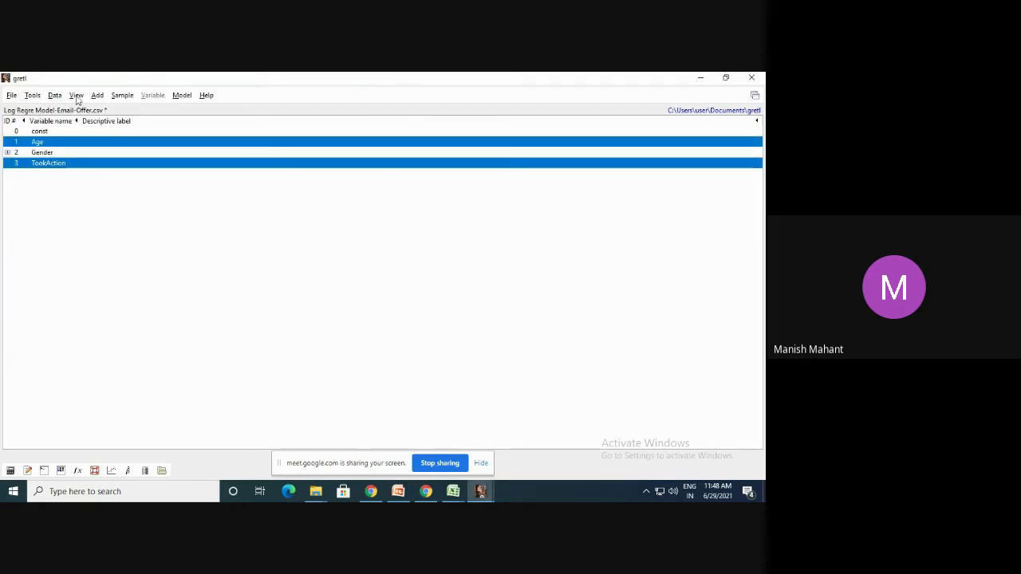
Plot the scatter graph of Age versus TookAction once more, and close it
{"action": "left_click", "coordinate": [51, 96]}
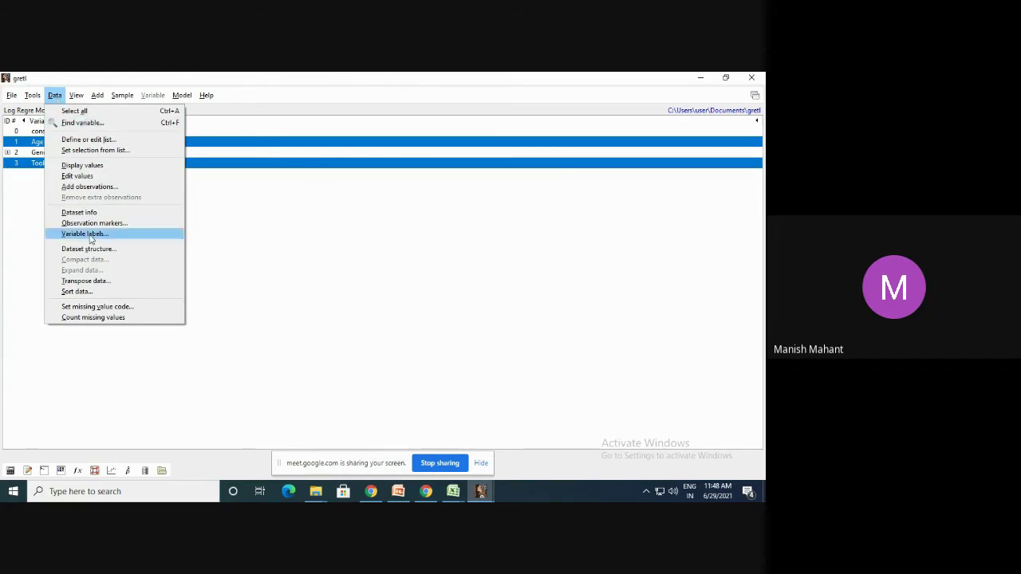
{"action": "mouse_move", "coordinate": [76, 95]}
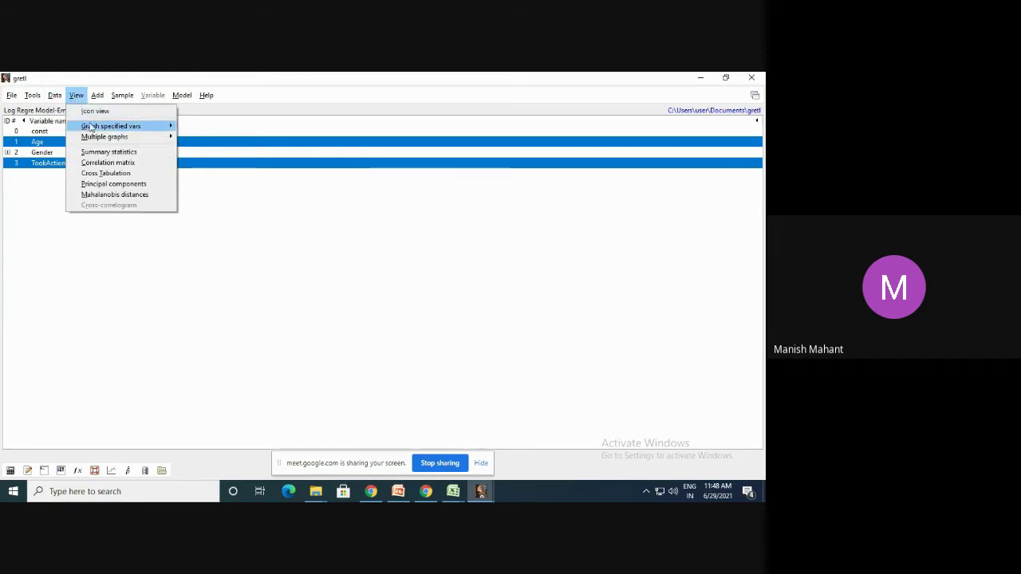
{"action": "mouse_move", "coordinate": [92, 126]}
{"action": "left_click", "coordinate": [206, 138]}
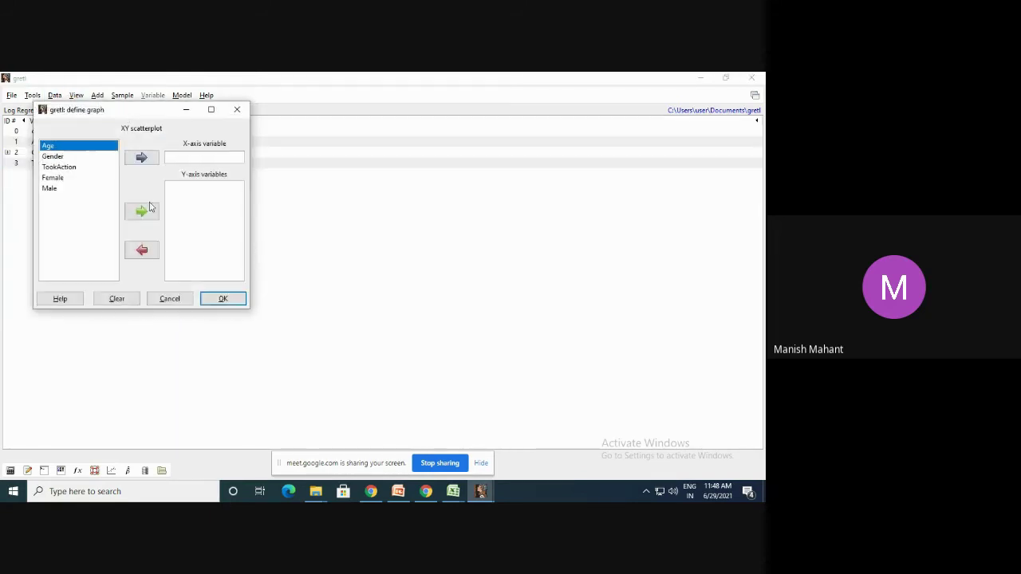
{"action": "left_click", "coordinate": [59, 167]}
{"action": "left_click", "coordinate": [141, 157]}
{"action": "left_click", "coordinate": [141, 211]}
{"action": "left_click", "coordinate": [223, 298]}
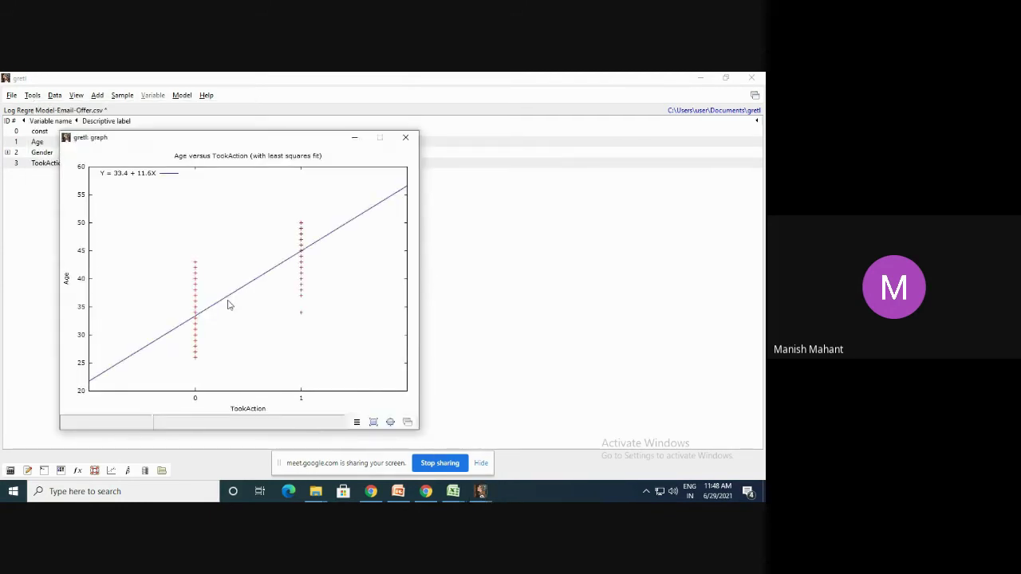
{"action": "left_click", "coordinate": [405, 138]}
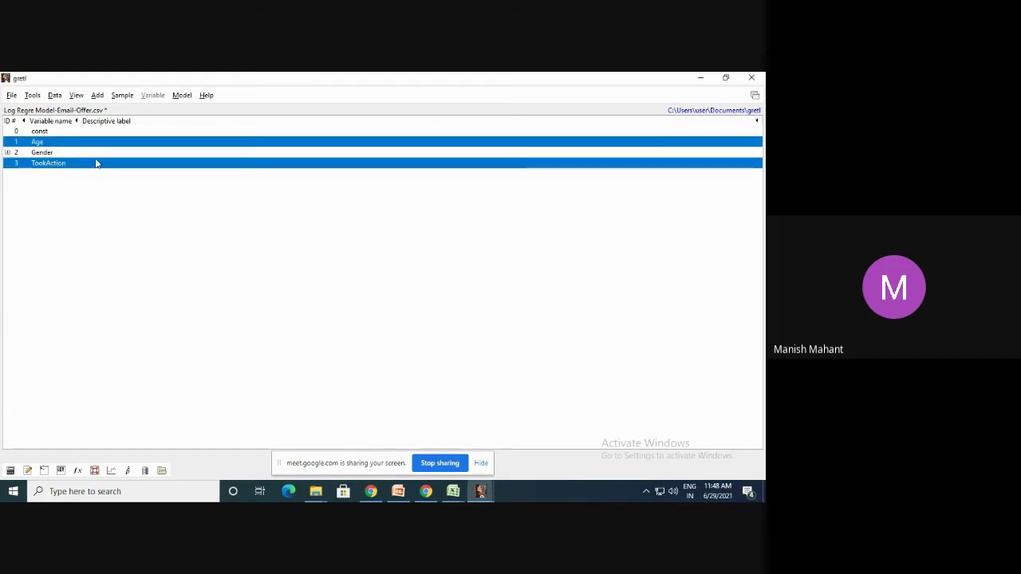
Plot an X-Y scatter graph with Age as the X-axis variable and TookAction as the Y-axis variable
{"action": "left_click", "coordinate": [55, 95]}
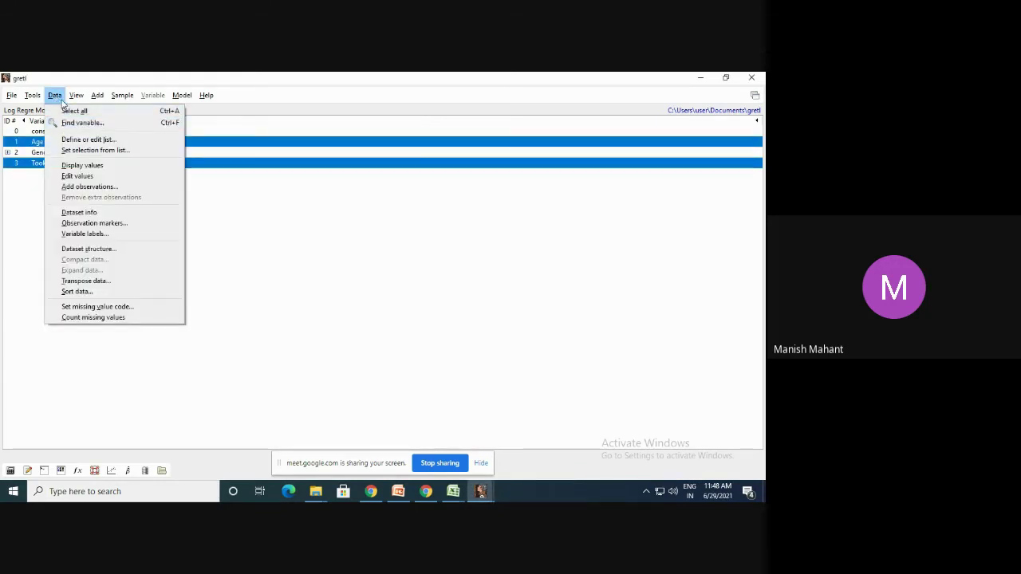
{"action": "mouse_move", "coordinate": [76, 95]}
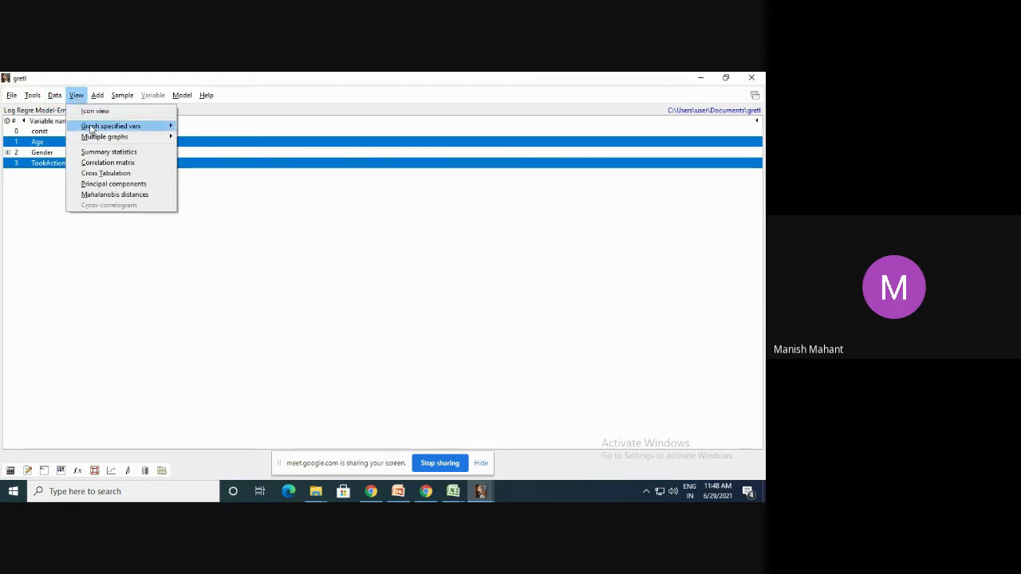
{"action": "mouse_move", "coordinate": [91, 128]}
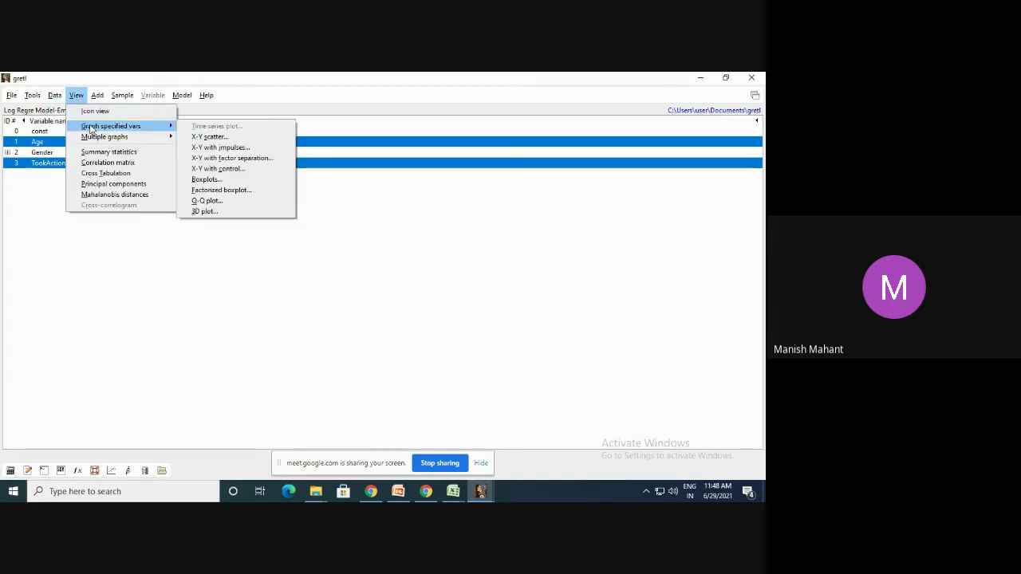
{"action": "left_click", "coordinate": [210, 138]}
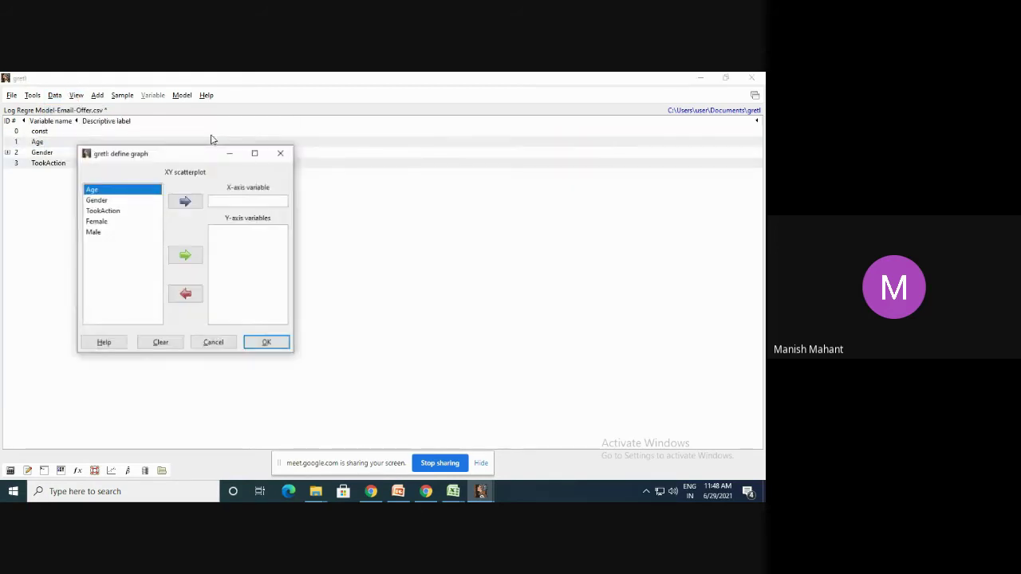
{"action": "left_click", "coordinate": [103, 211]}
{"action": "left_click", "coordinate": [185, 201]}
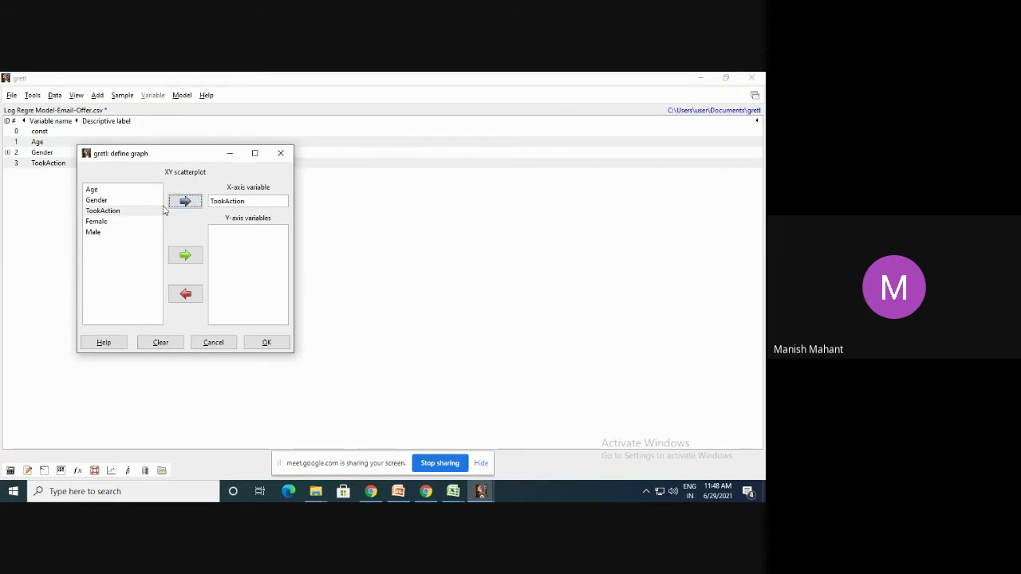
{"action": "left_click", "coordinate": [94, 190]}
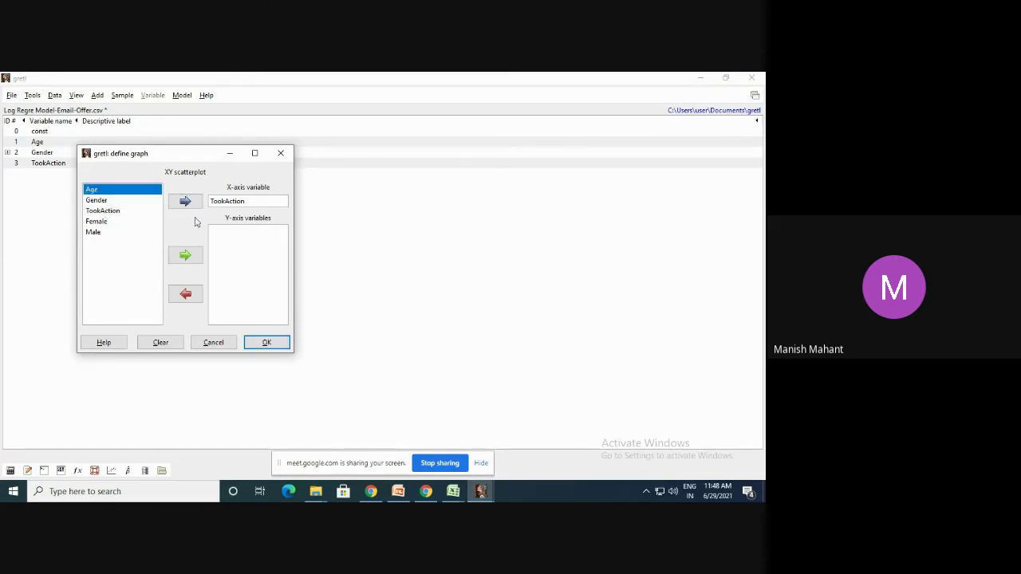
{"action": "left_click", "coordinate": [190, 206]}
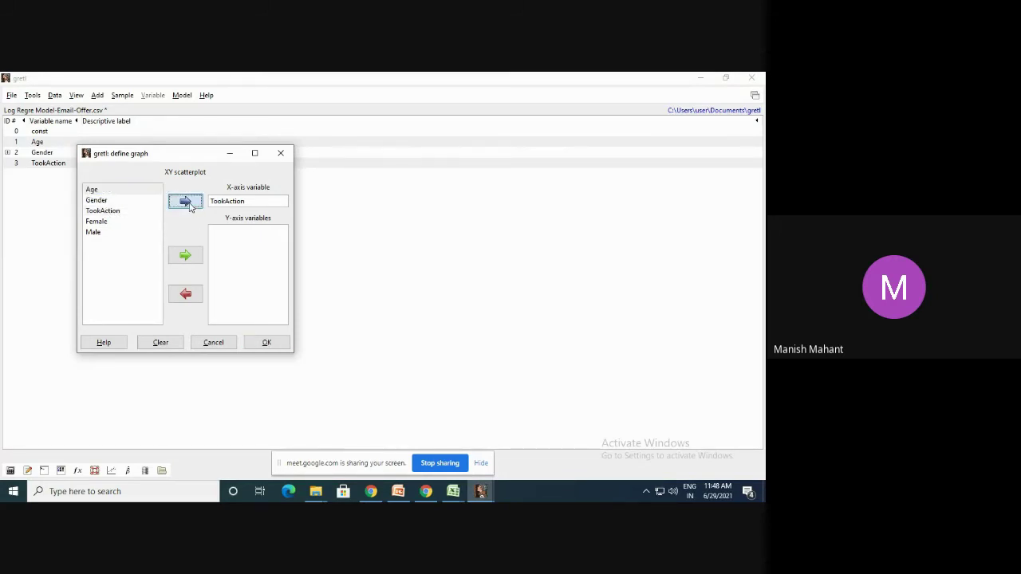
{"action": "left_click", "coordinate": [93, 191]}
{"action": "left_click", "coordinate": [104, 211]}
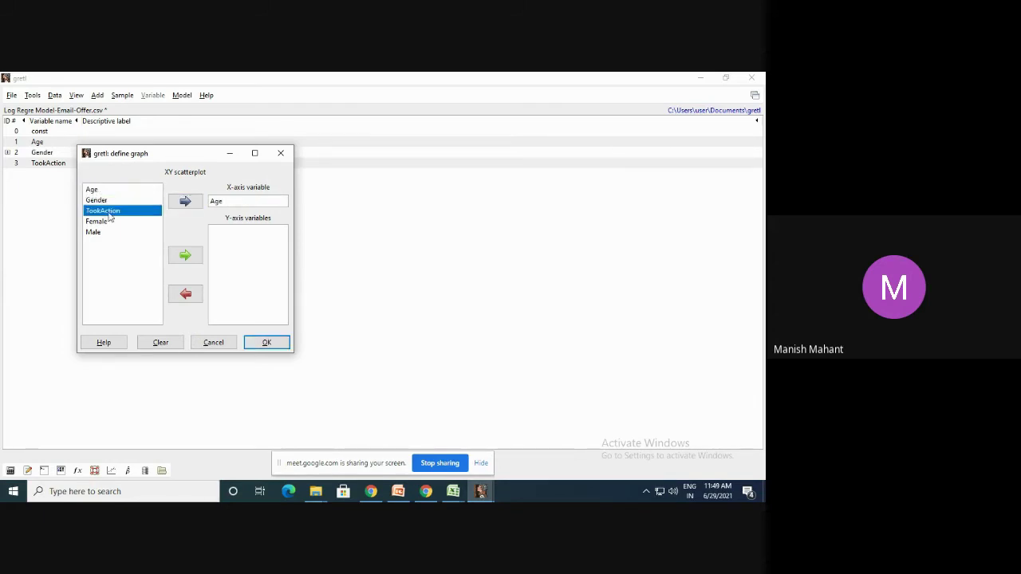
{"action": "left_click", "coordinate": [188, 255]}
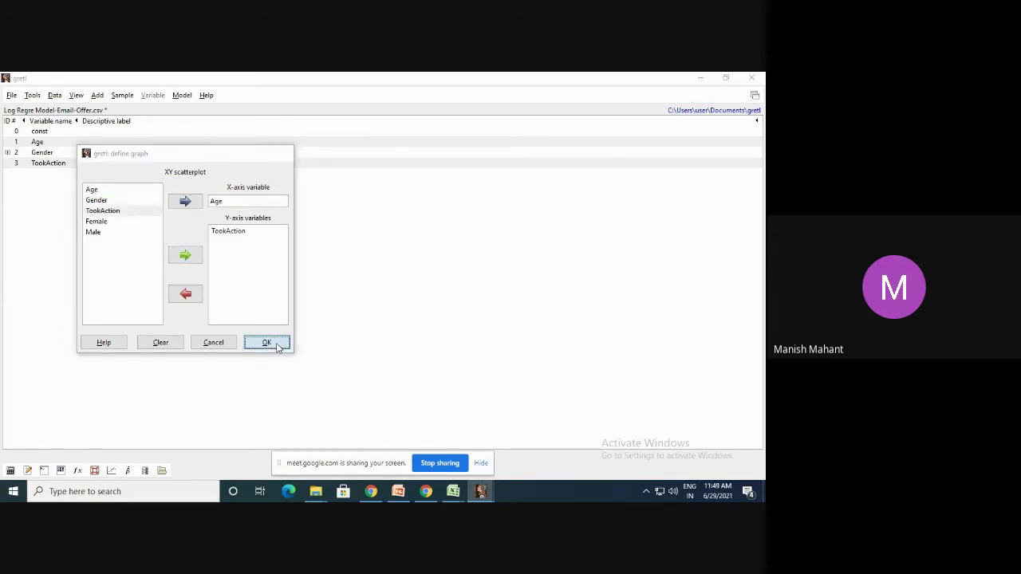
{"action": "left_click", "coordinate": [270, 343]}
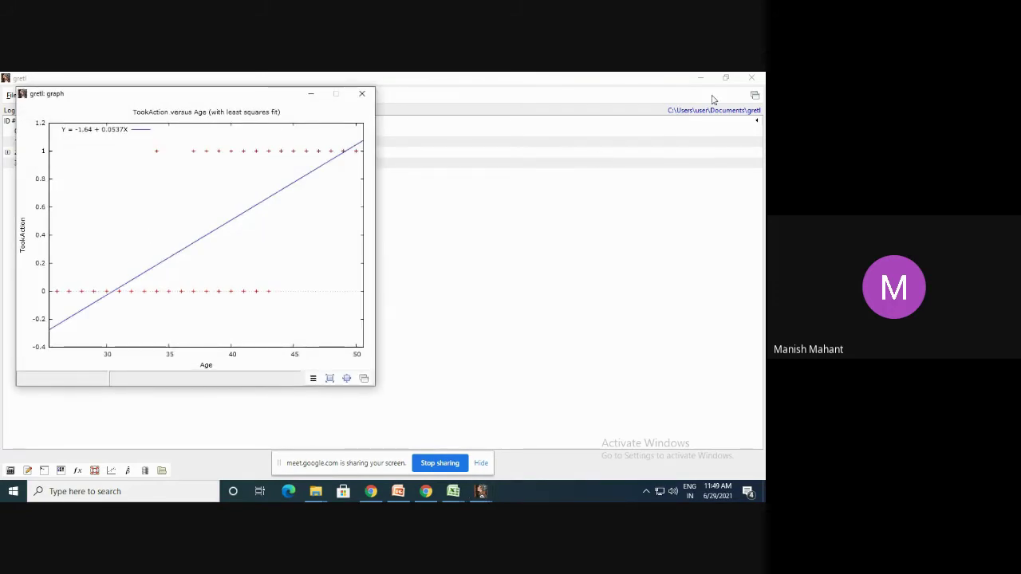
Place the logit actual and fitted graph beside the least squares scatter graph and compare the two curves
{"action": "left_click", "coordinate": [478, 492]}
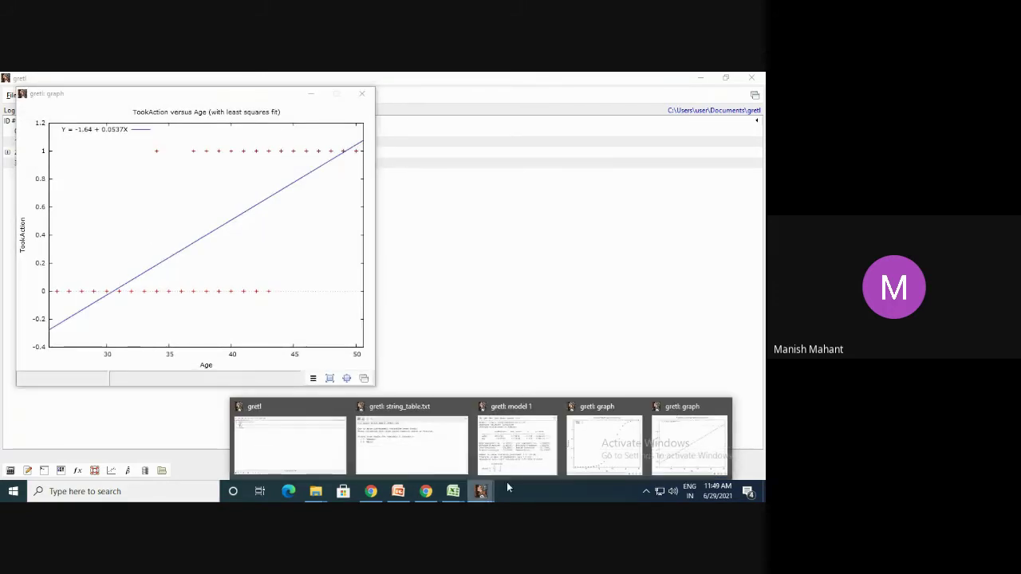
{"action": "left_click", "coordinate": [599, 455]}
{"action": "left_click_drag", "start_coordinate": [445, 103], "coordinate": [579, 101]}
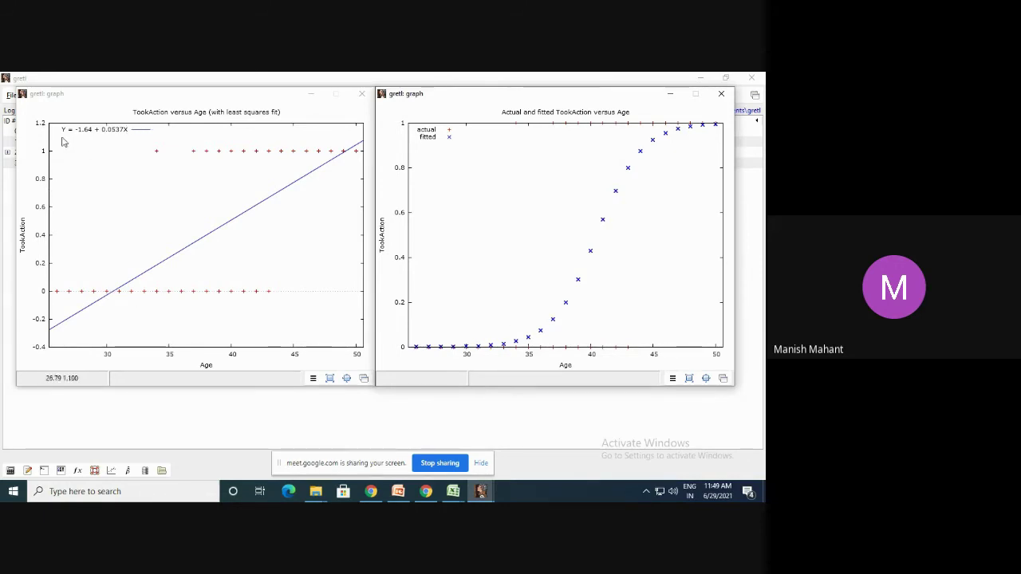
{"action": "left_click", "coordinate": [110, 297]}
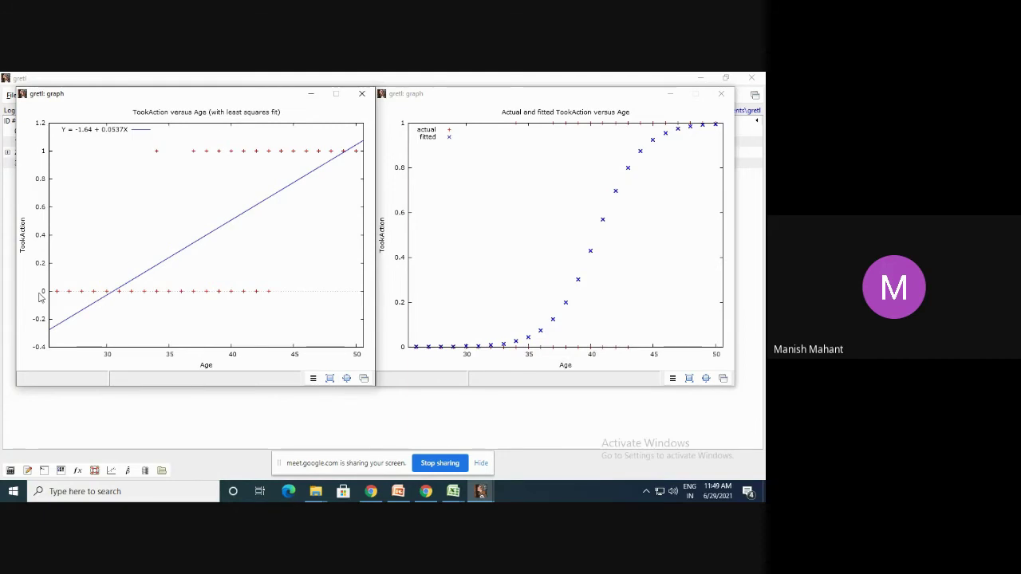
{"action": "left_click", "coordinate": [504, 274]}
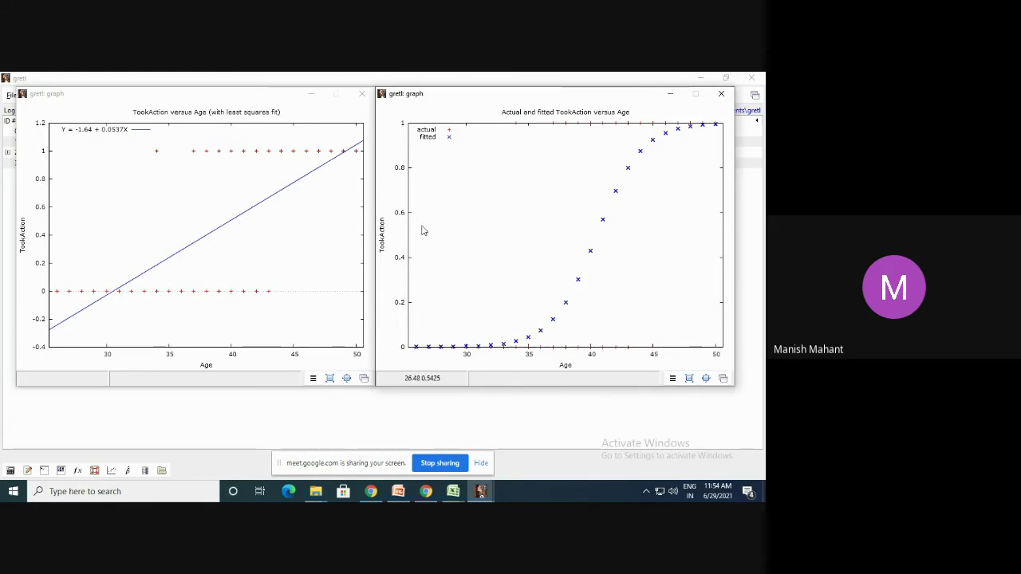
Close both TookAction versus Age graphs and bring back the logit model output
{"action": "left_click", "coordinate": [720, 95]}
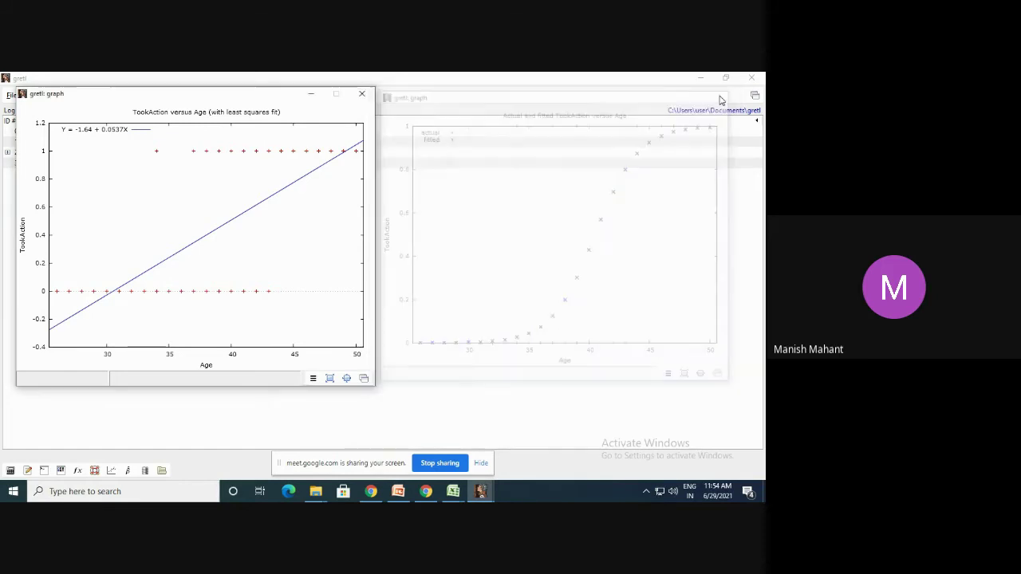
{"action": "left_click", "coordinate": [361, 93]}
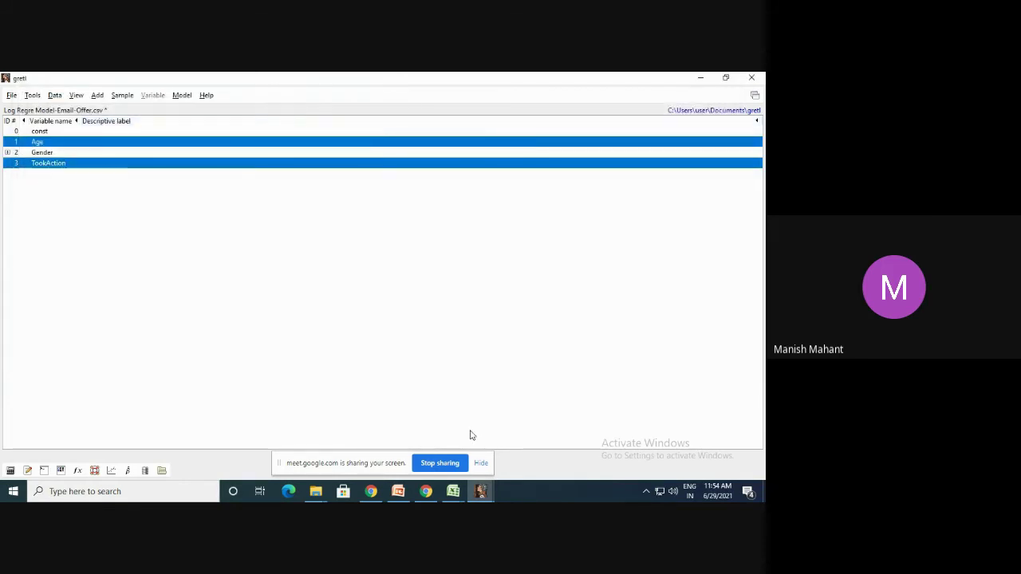
{"action": "left_click", "coordinate": [479, 490]}
{"action": "left_click", "coordinate": [586, 461]}
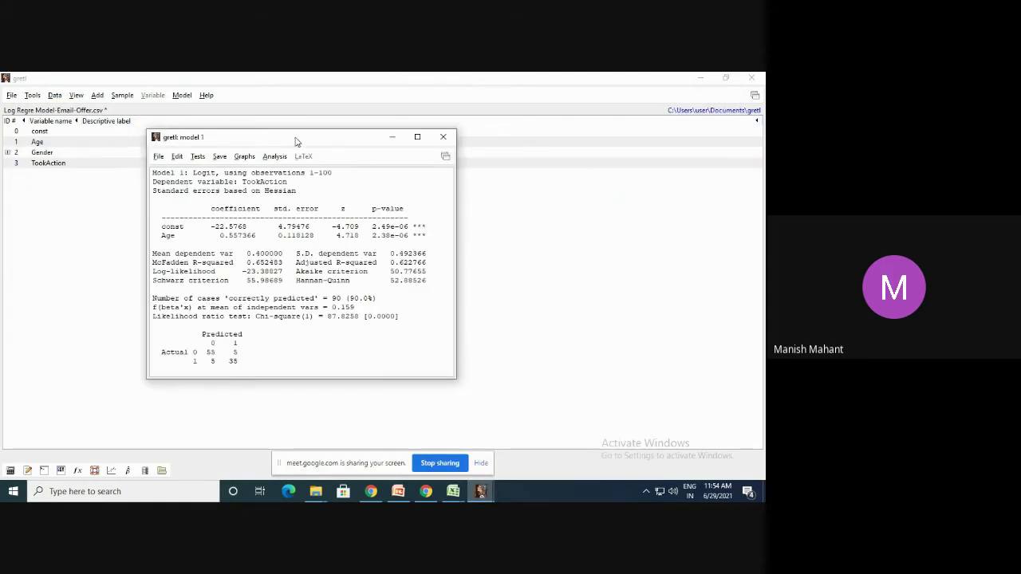
Enlarge the logit model output window and examine the p-values of the constant and Age
{"action": "left_click_drag", "start_coordinate": [295, 141], "coordinate": [327, 123]}
{"action": "left_click_drag", "start_coordinate": [488, 360], "coordinate": [571, 392]}
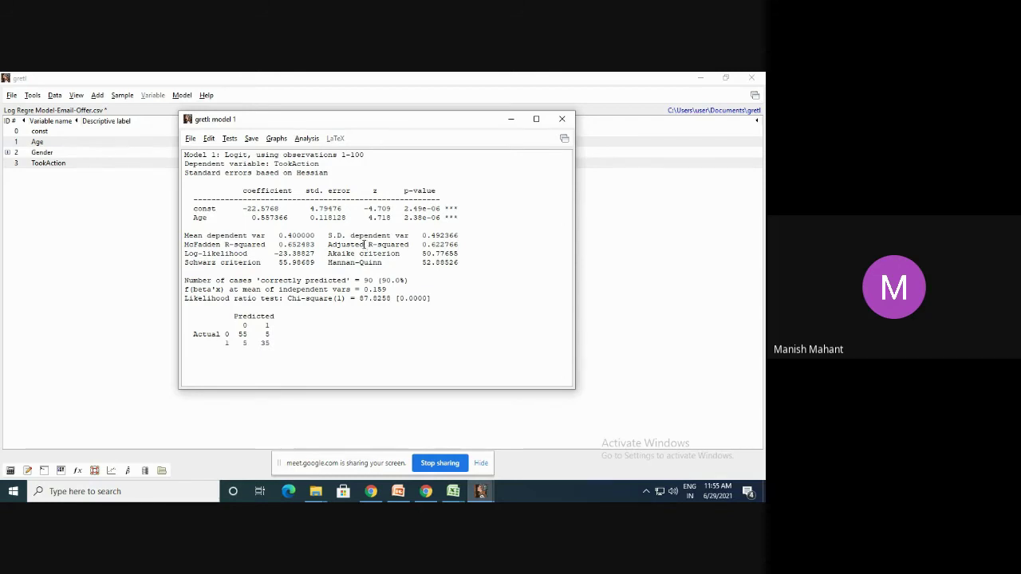
{"action": "left_click_drag", "start_coordinate": [405, 191], "coordinate": [465, 221]}
{"action": "left_click", "coordinate": [405, 215]}
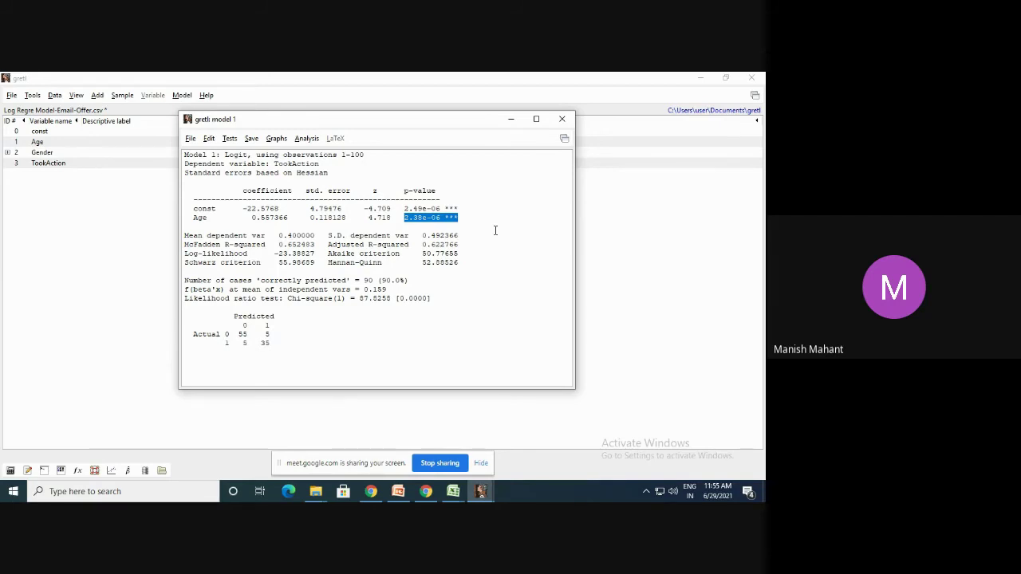
{"action": "left_click", "coordinate": [405, 224]}
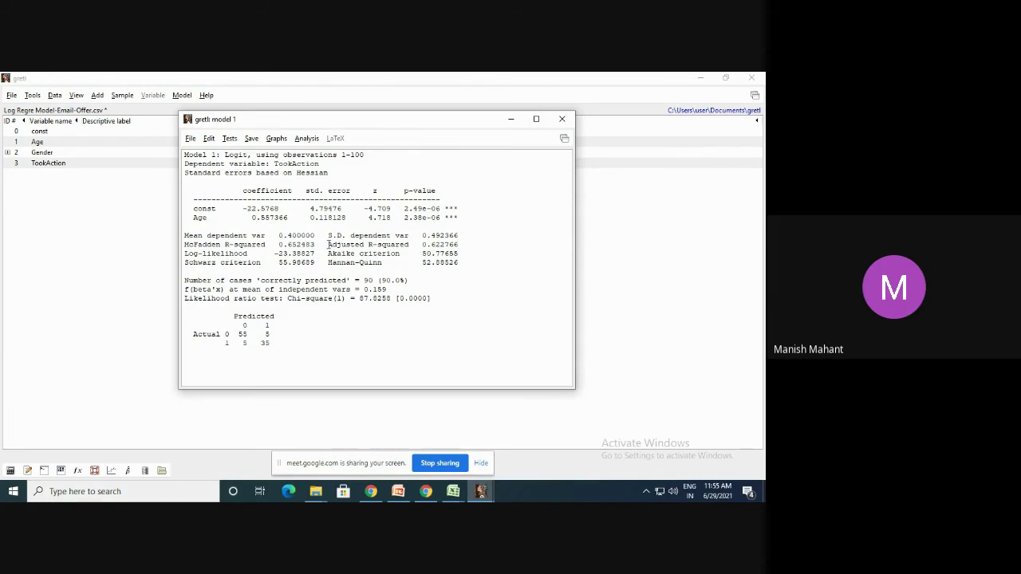
Examine the Adjusted R-squared and McFadden R-squared statistics in the logit model output
{"action": "left_click_drag", "start_coordinate": [328, 244], "coordinate": [424, 247]}
{"action": "left_click", "coordinate": [424, 247]}
{"action": "left_click_drag", "start_coordinate": [328, 244], "coordinate": [410, 245]}
{"action": "left_click", "coordinate": [407, 259]}
{"action": "left_click_drag", "start_coordinate": [224, 245], "coordinate": [265, 245]}
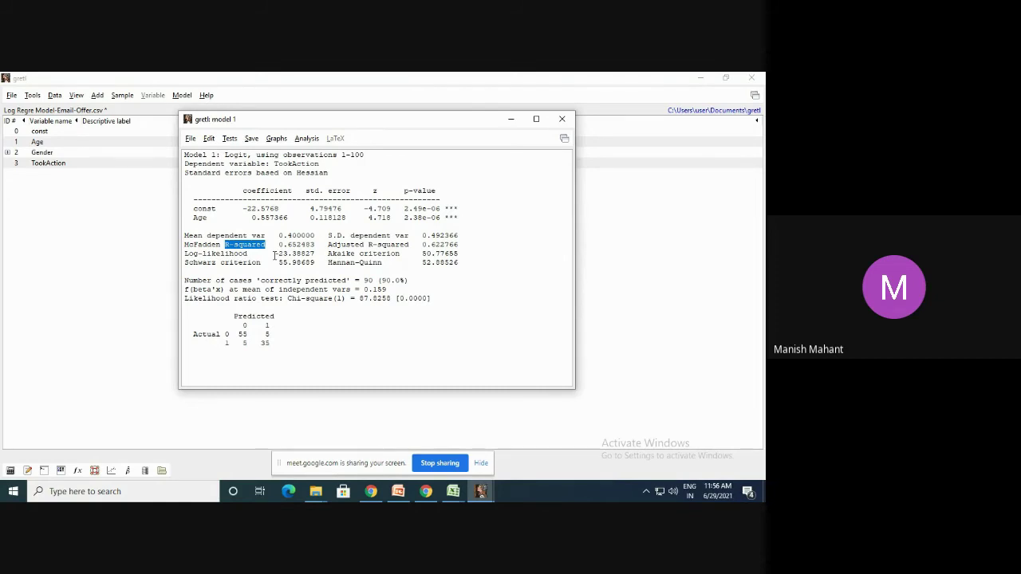
{"action": "left_click", "coordinate": [274, 255]}
{"action": "left_click_drag", "start_coordinate": [224, 244], "coordinate": [264, 245]}
{"action": "left_click", "coordinate": [197, 246]}
{"action": "left_click_drag", "start_coordinate": [185, 245], "coordinate": [266, 245]}
{"action": "left_click", "coordinate": [224, 245]}
{"action": "left_click", "coordinate": [204, 245]}
{"action": "left_click_drag", "start_coordinate": [185, 245], "coordinate": [216, 245]}
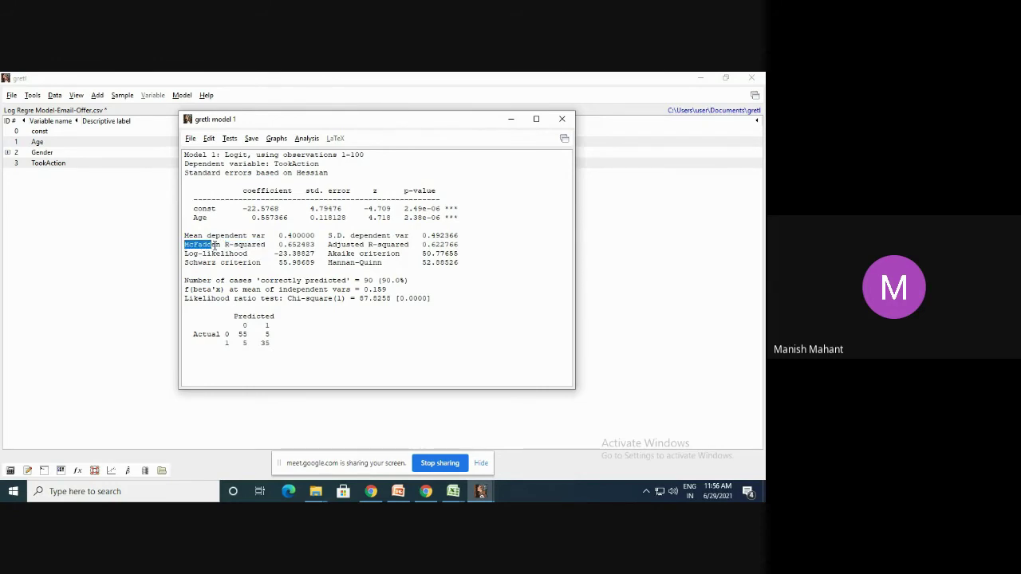
{"action": "left_click", "coordinate": [225, 246]}
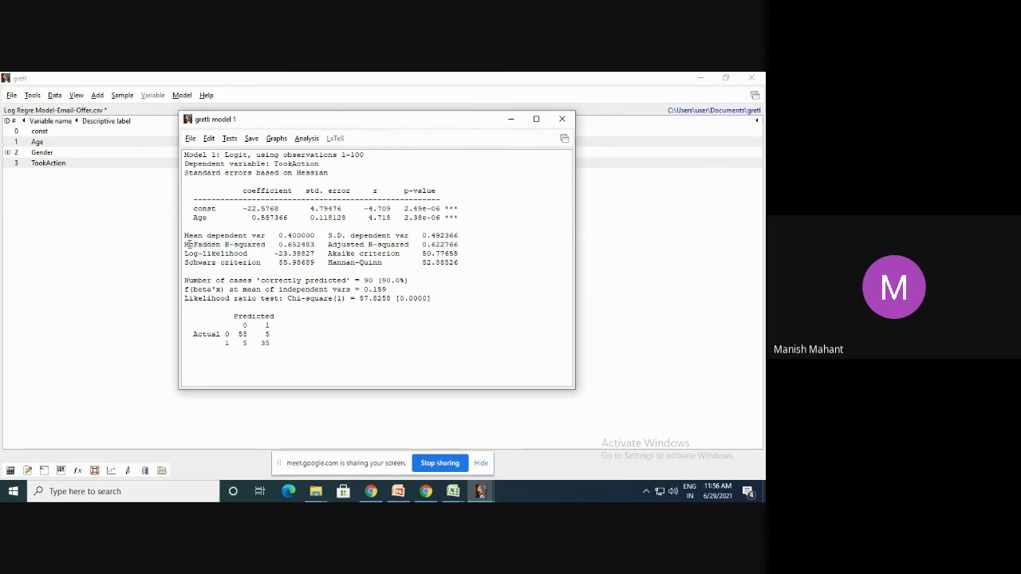
{"action": "left_click_drag", "start_coordinate": [189, 244], "coordinate": [266, 245]}
{"action": "left_click", "coordinate": [288, 258]}
Review the Adjusted R-squared again in relation to the dependent variable TookAction
{"action": "left_click_drag", "start_coordinate": [325, 244], "coordinate": [411, 247]}
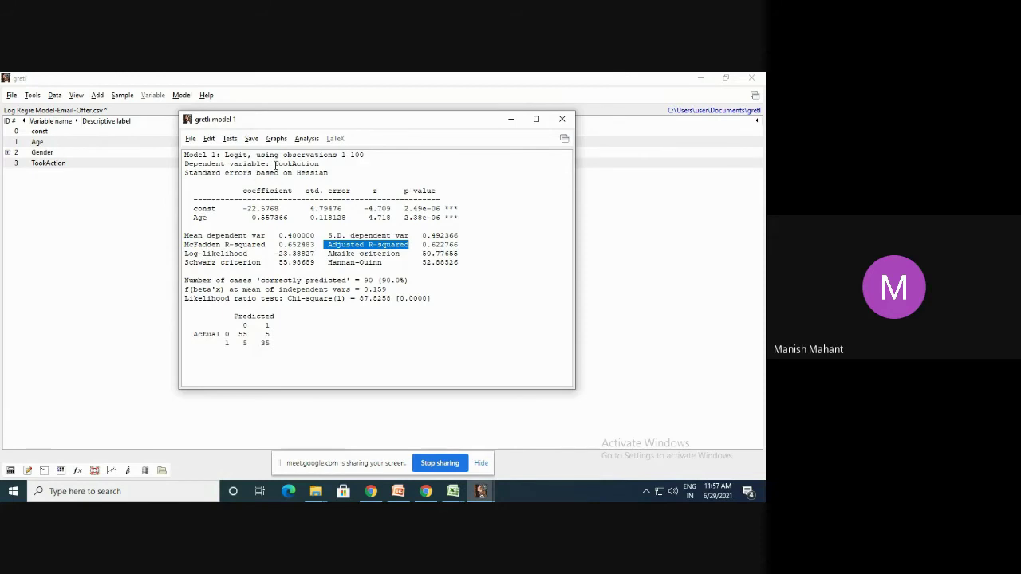
{"action": "left_click_drag", "start_coordinate": [275, 165], "coordinate": [324, 165]}
{"action": "left_click", "coordinate": [303, 165]}
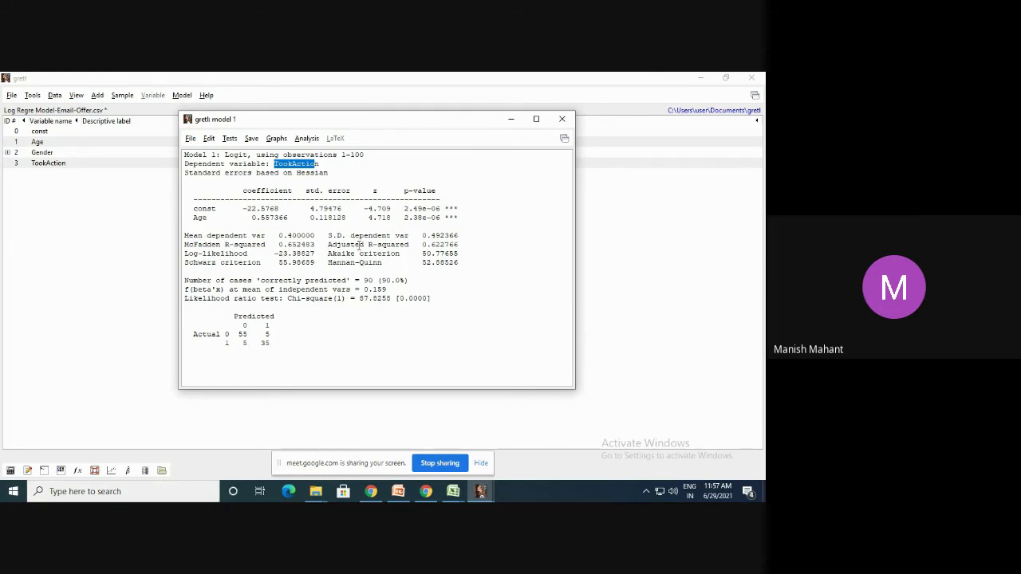
{"action": "left_click", "coordinate": [326, 245]}
{"action": "left_click_drag", "start_coordinate": [326, 245], "coordinate": [410, 244]}
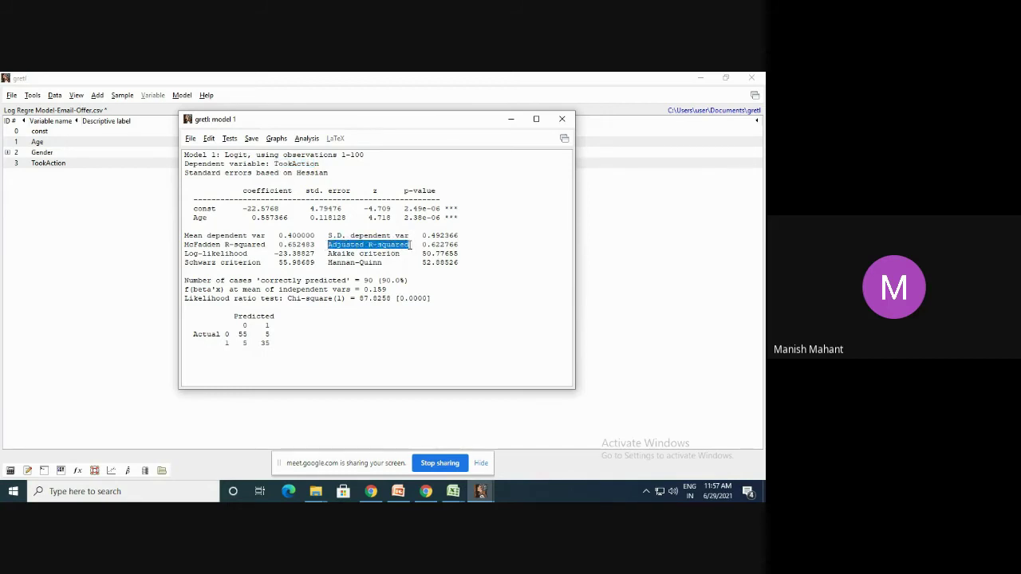
{"action": "left_click", "coordinate": [351, 245]}
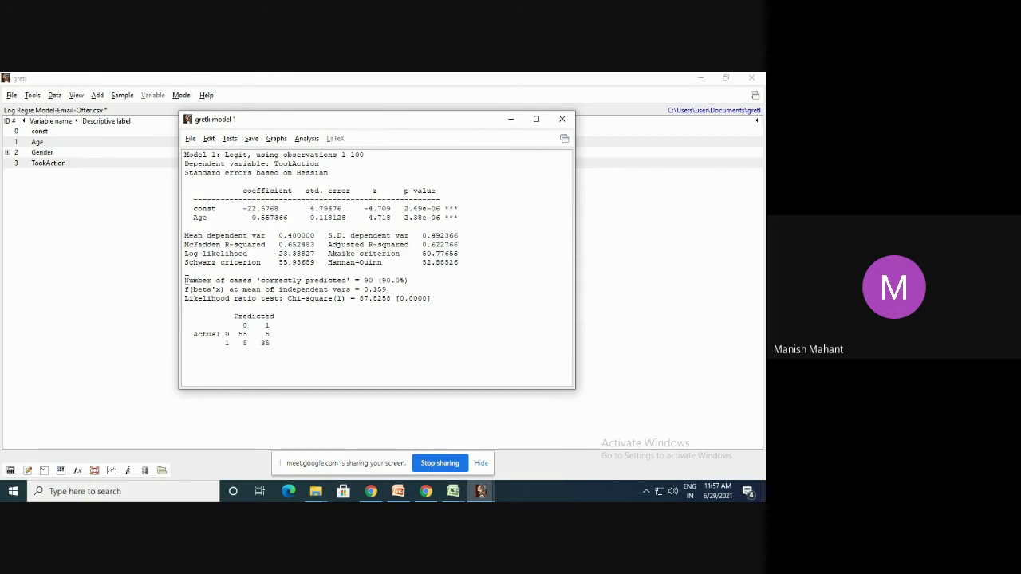
Examine the line giving the number of cases correctly predicted by the logit model
{"action": "left_click_drag", "start_coordinate": [185, 280], "coordinate": [414, 281]}
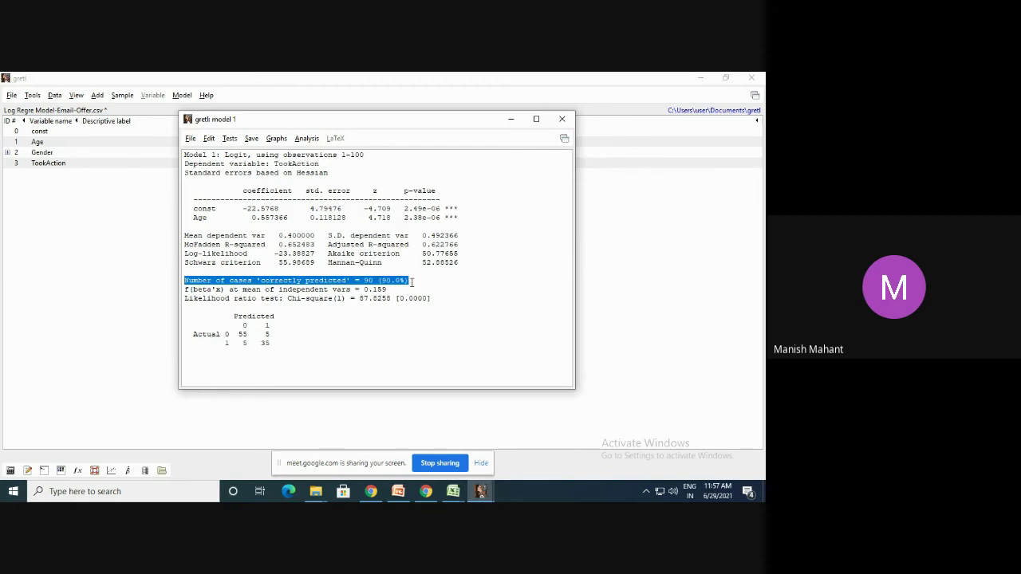
{"action": "left_click", "coordinate": [436, 283]}
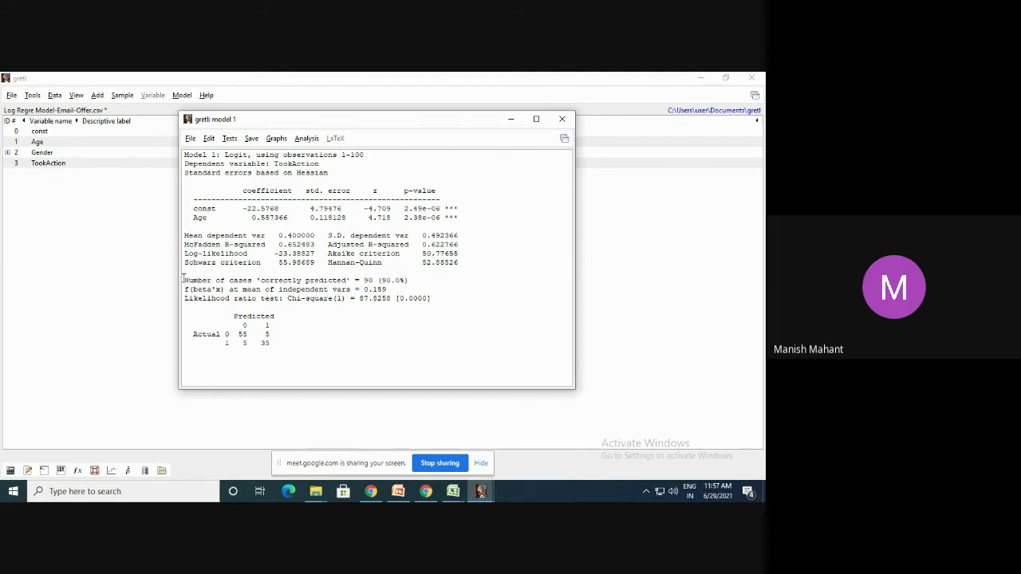
{"action": "left_click_drag", "start_coordinate": [186, 280], "coordinate": [406, 280]}
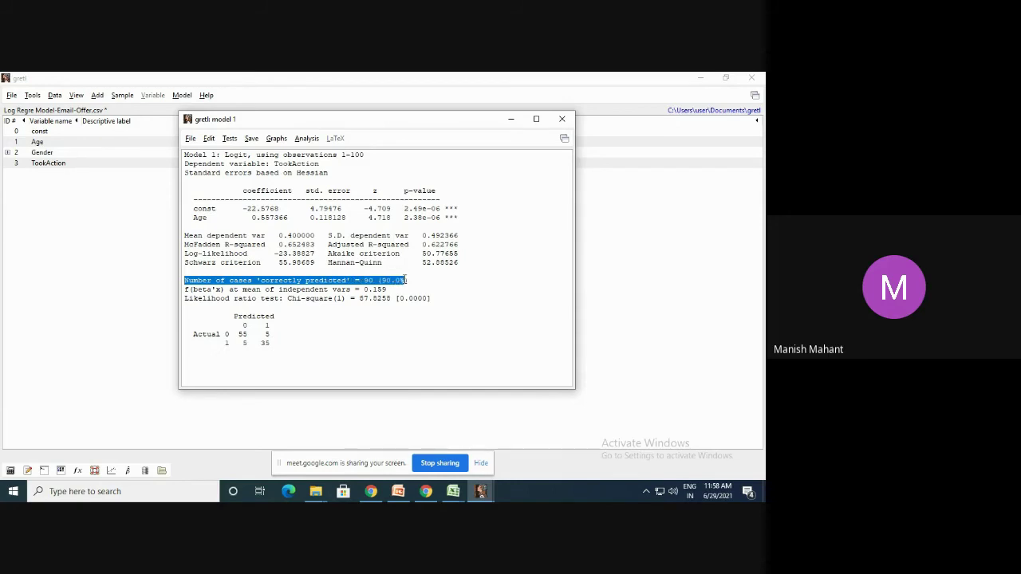
{"action": "left_click", "coordinate": [280, 288]}
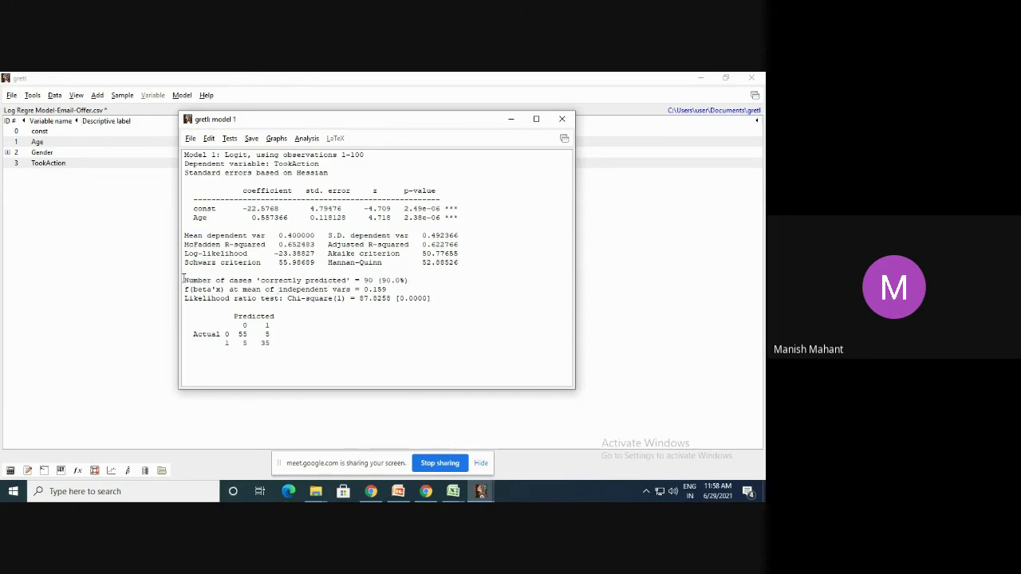
{"action": "left_click_drag", "start_coordinate": [185, 280], "coordinate": [413, 281]}
{"action": "left_click", "coordinate": [259, 279]}
{"action": "left_click", "coordinate": [413, 281]}
Switch to the REGRESSION MODEL presentation in PowerPoint, start the slide show from the current slide and choose the Highlighter as pointer
{"action": "mouse_move", "coordinate": [398, 491]}
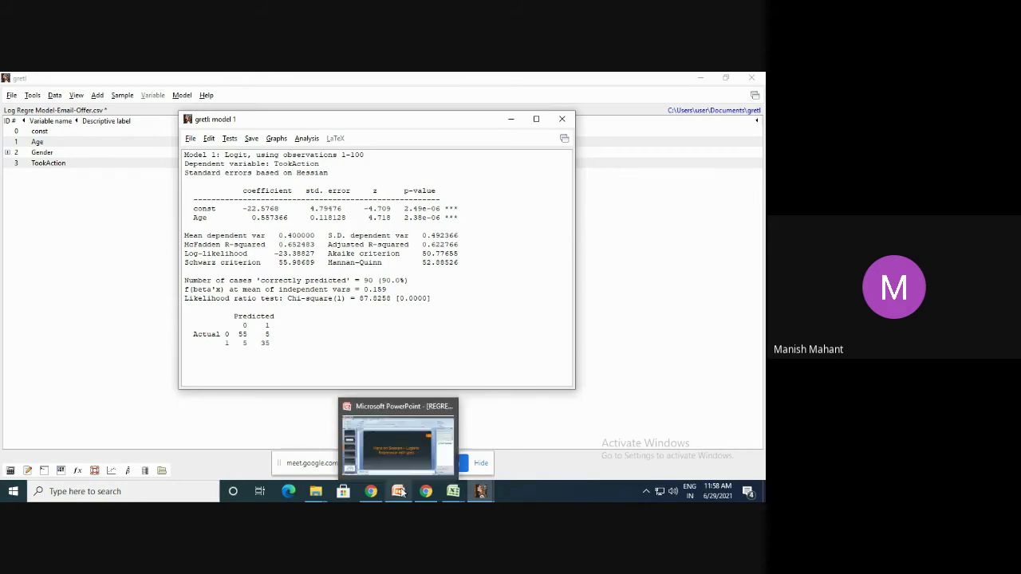
{"action": "left_click", "coordinate": [451, 441]}
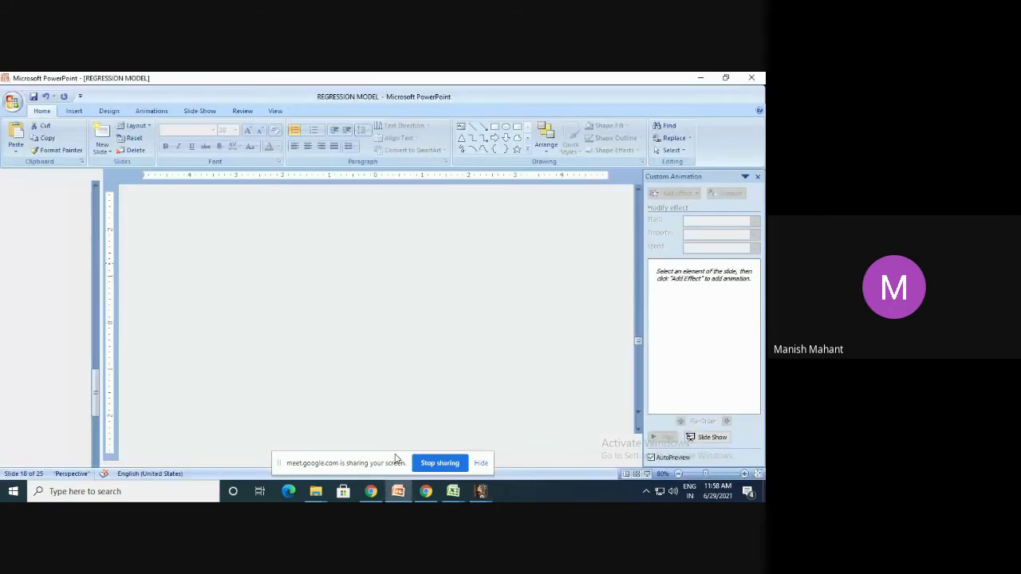
{"action": "left_click", "coordinate": [647, 474]}
{"action": "left_click", "coordinate": [32, 490]}
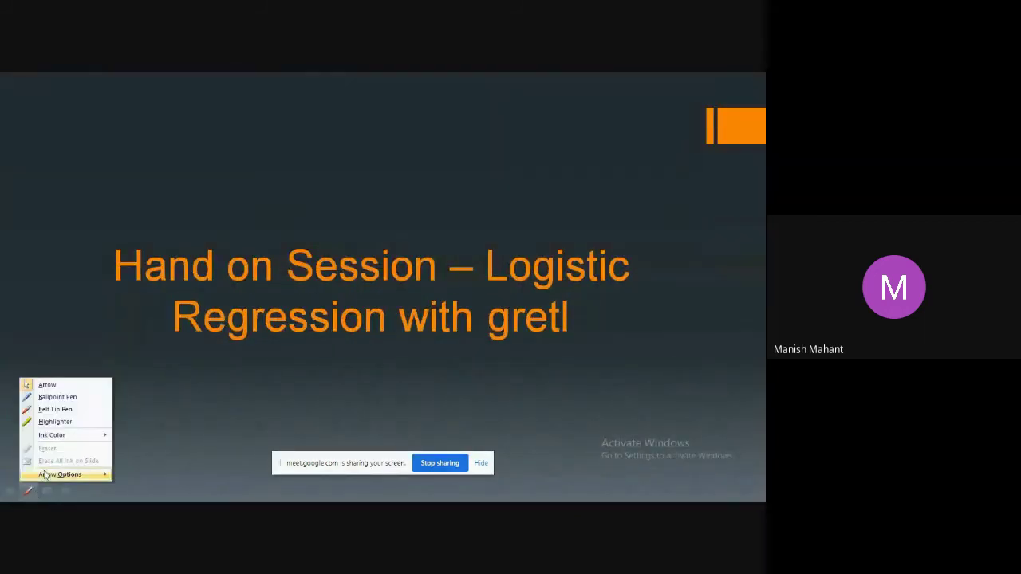
{"action": "left_click", "coordinate": [55, 422]}
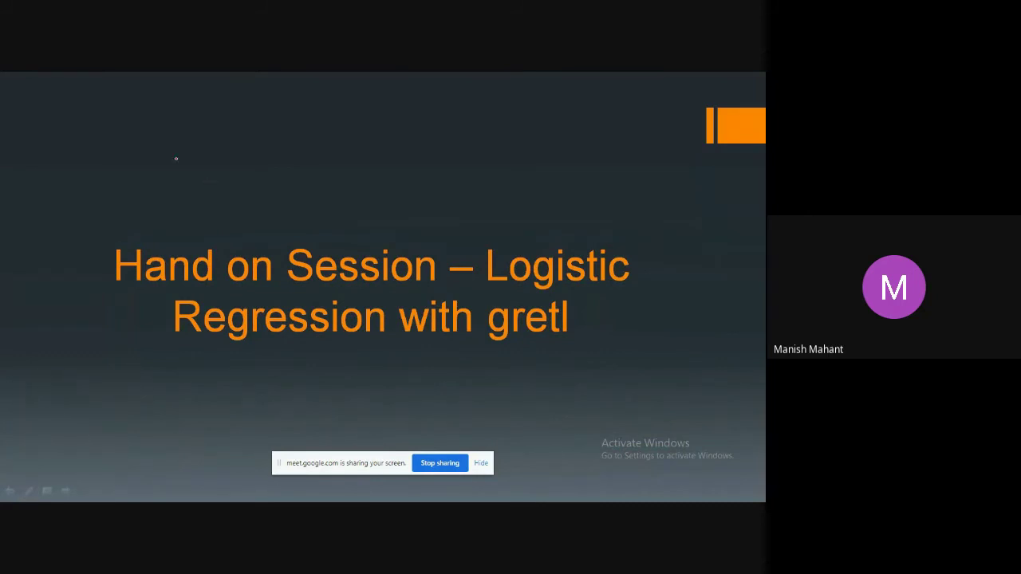
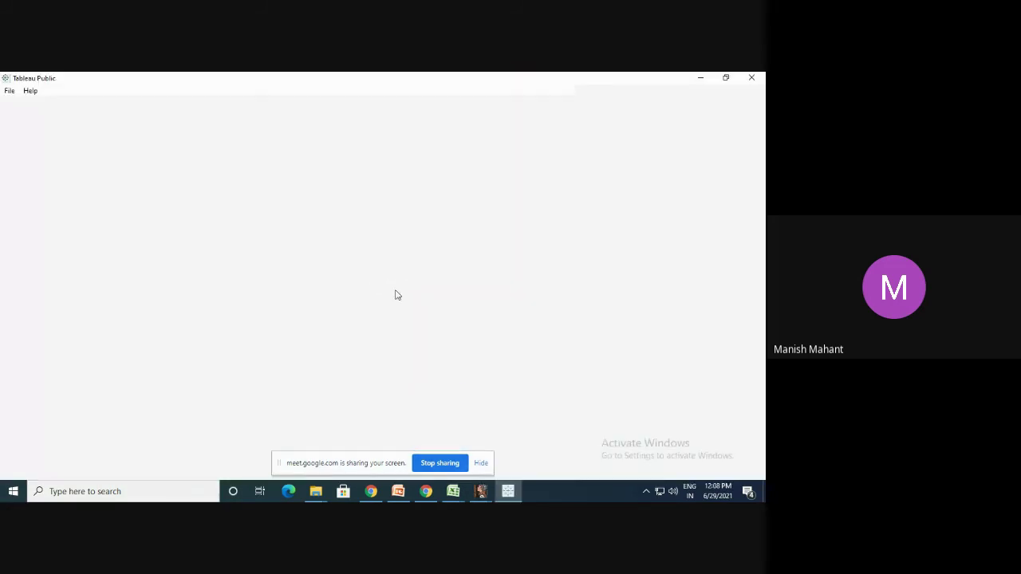
In Tableau Public, hide the screen-sharing notice and connect to the Excel workbook MLR-50-Startups in the GRETL folder's Multiple Linear Model subfolder
{"action": "left_click", "coordinate": [479, 465]}
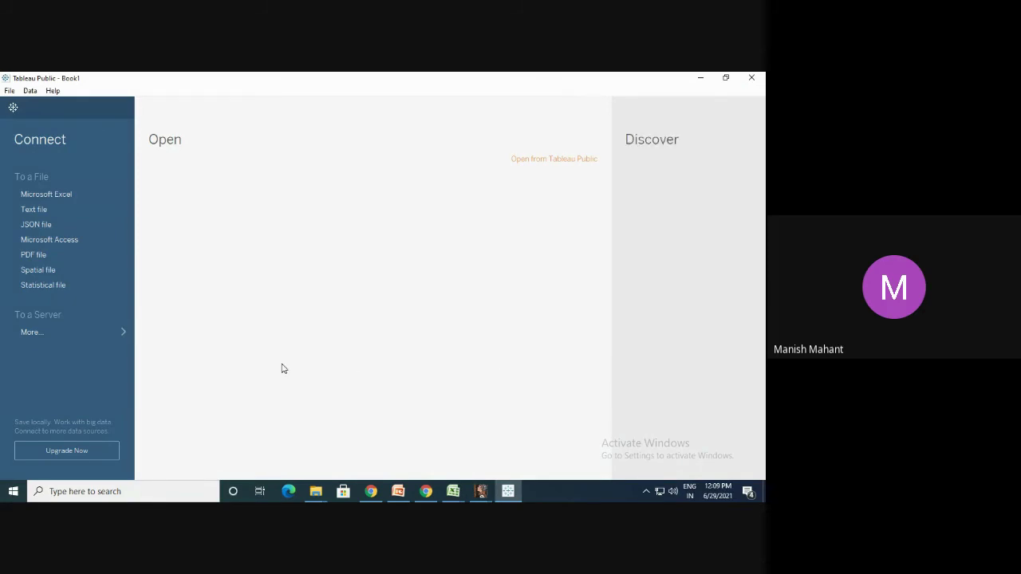
{"action": "left_click", "coordinate": [42, 197]}
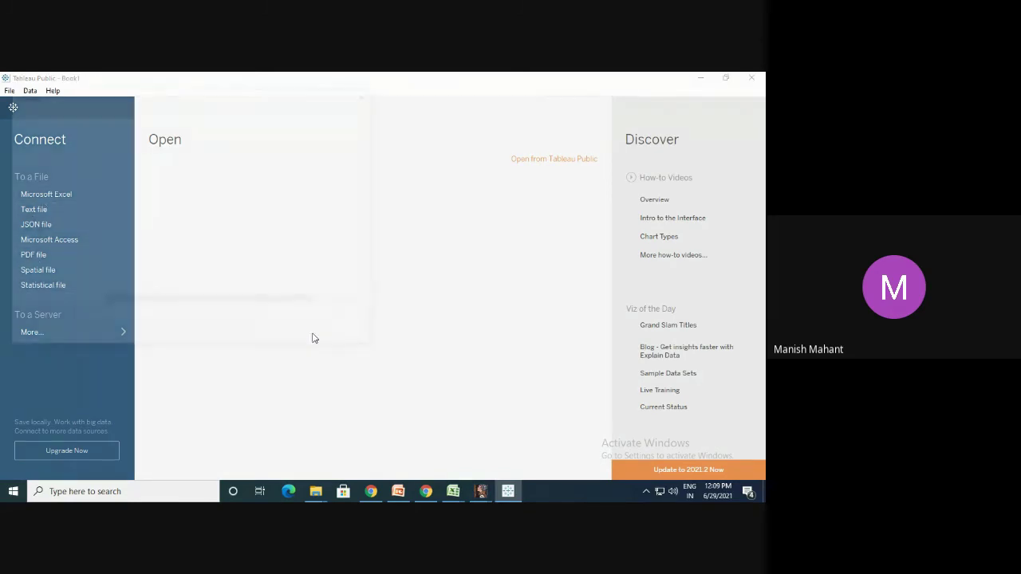
{"action": "left_click", "coordinate": [55, 113]}
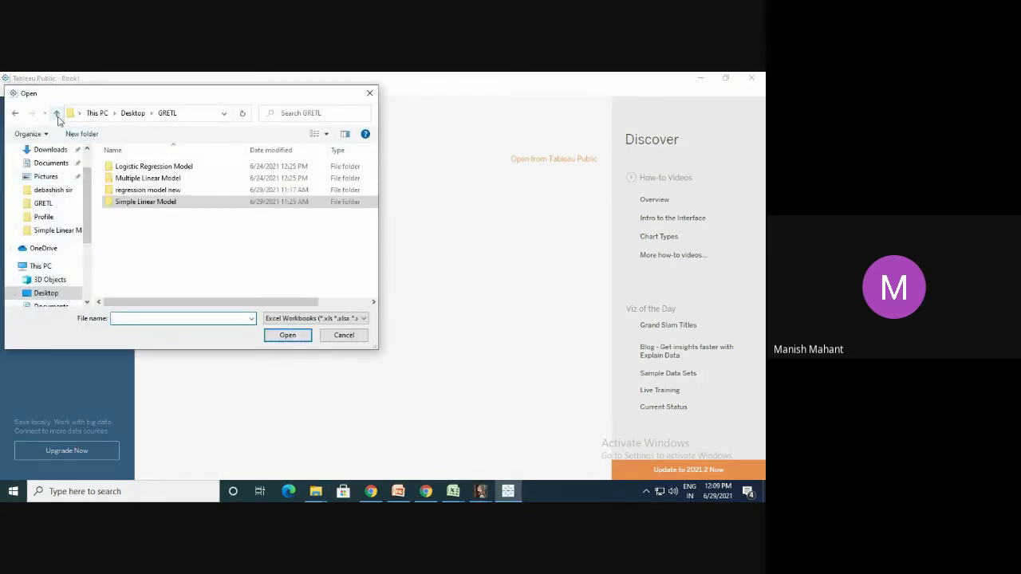
{"action": "double_click", "coordinate": [144, 179]}
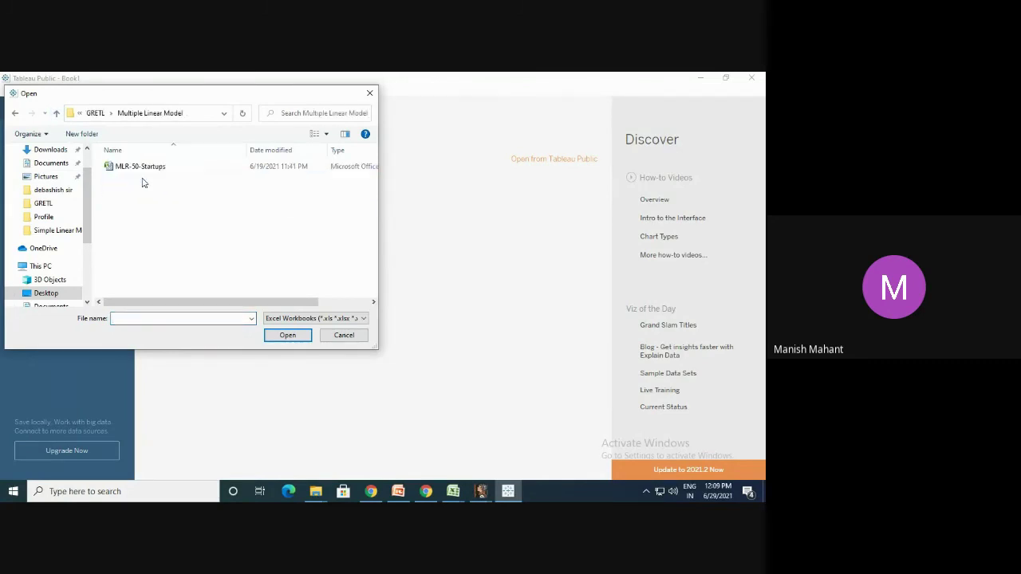
{"action": "left_click", "coordinate": [113, 169]}
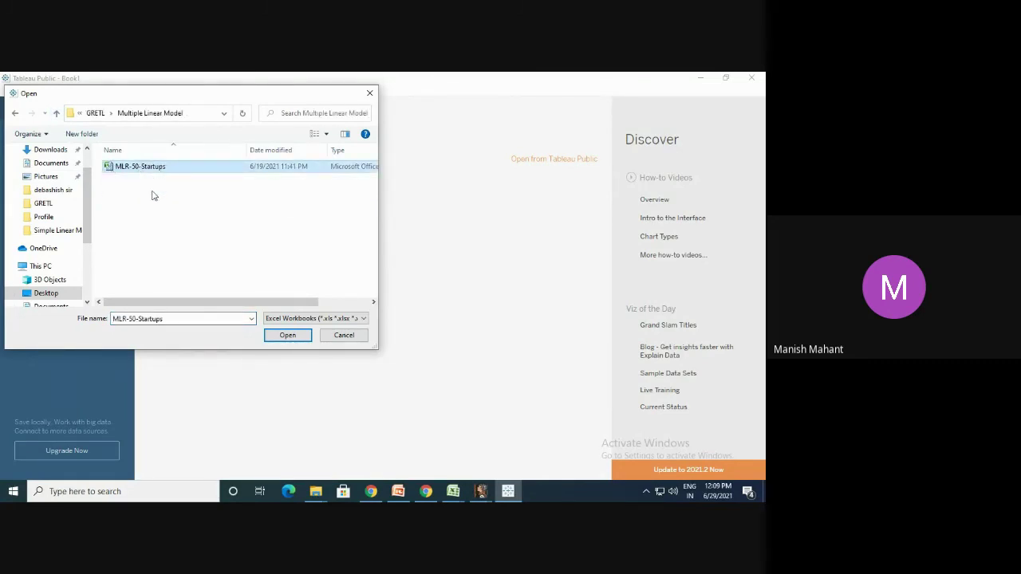
{"action": "left_click", "coordinate": [285, 336]}
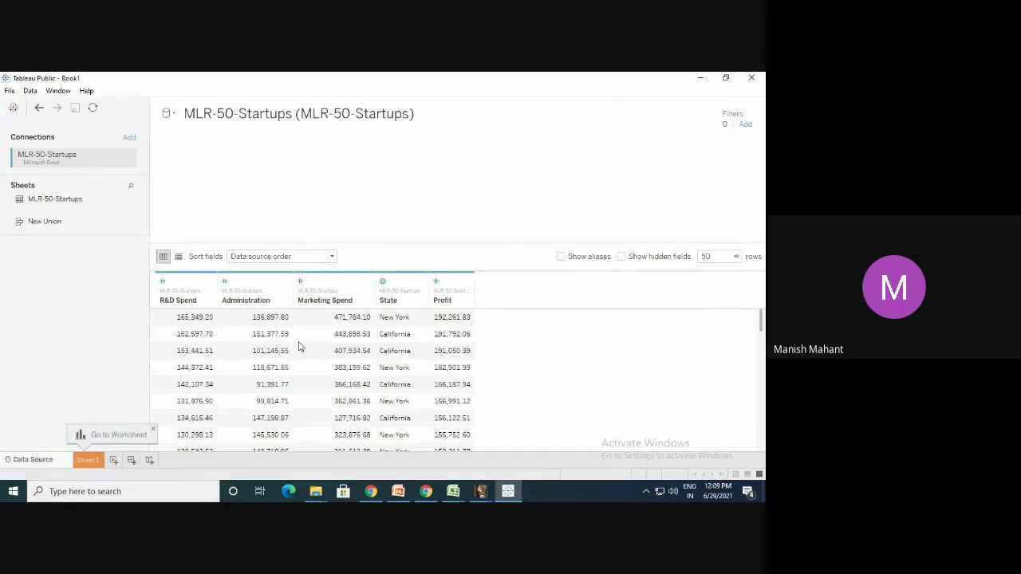
Look through the rows of the MLR-50-Startups data and add a second worksheet
{"action": "scroll", "coordinate": [315, 370], "scroll_direction": "down", "scroll_amount": 4}
{"action": "scroll", "coordinate": [329, 411], "scroll_direction": "down", "scroll_amount": 7}
{"action": "scroll", "coordinate": [295, 400], "scroll_direction": "up", "scroll_amount": 12}
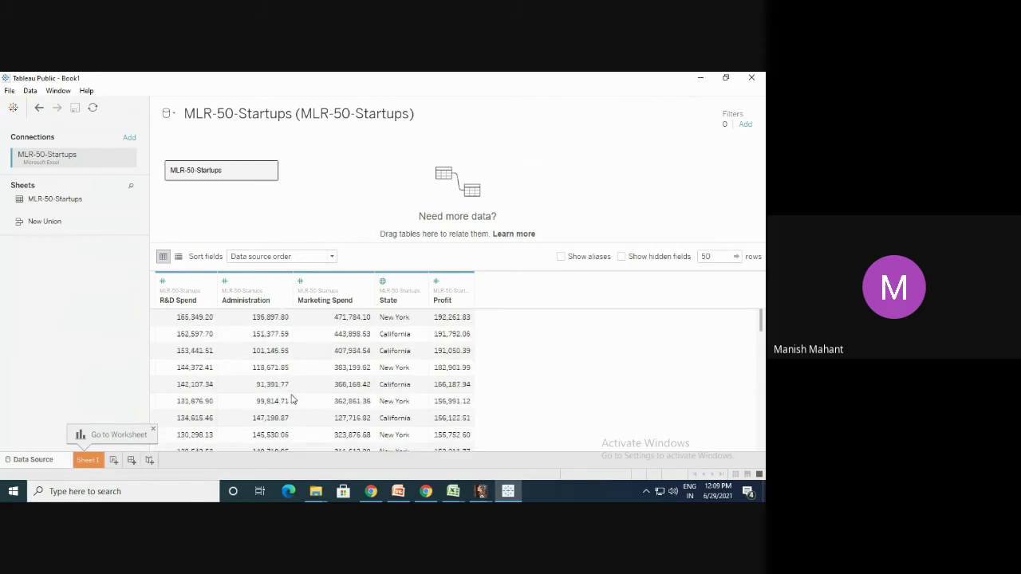
{"action": "left_click", "coordinate": [117, 460]}
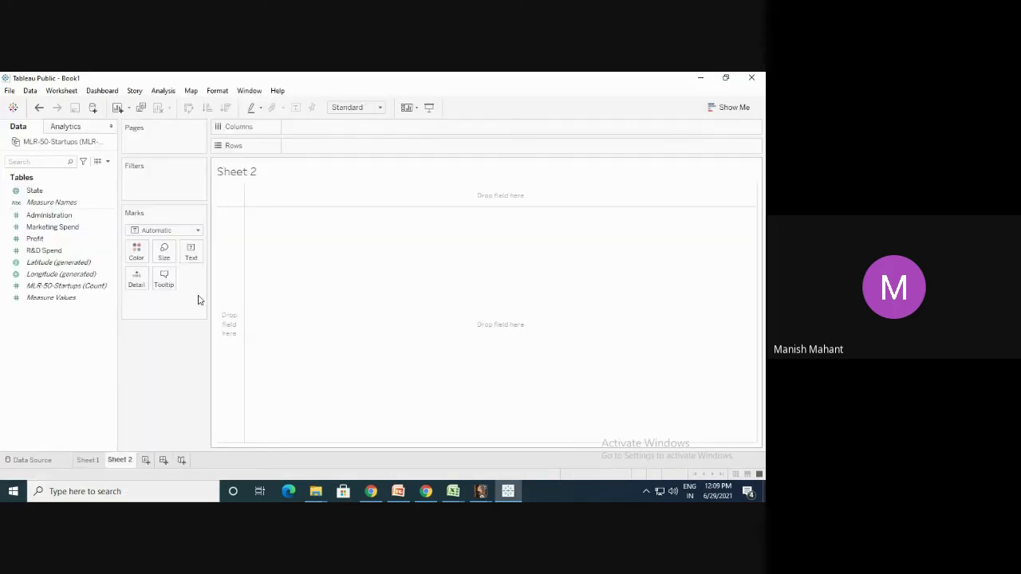
Place Profit on Columns and R&D Spend, Marketing Spend and Administration on Rows in Sheet 2
{"action": "mouse_move", "coordinate": [36, 240]}
{"action": "left_mouse_down"}
{"action": "mouse_move", "coordinate": [171, 237]}
{"action": "mouse_move", "coordinate": [4, 251]}
{"action": "mouse_move", "coordinate": [32, 248]}
{"action": "left_mouse_up"}
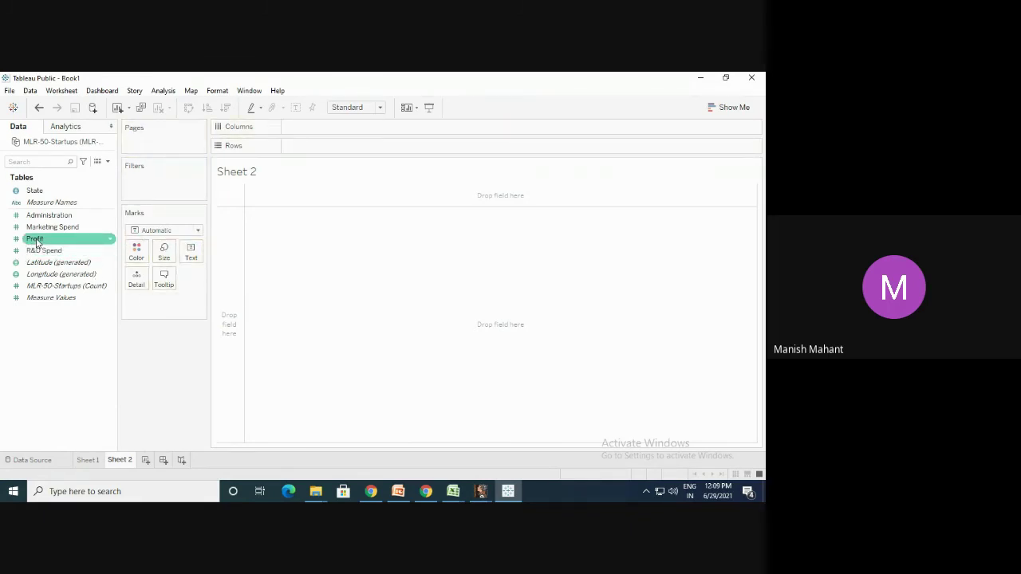
{"action": "left_click_drag", "start_coordinate": [36, 242], "coordinate": [301, 134]}
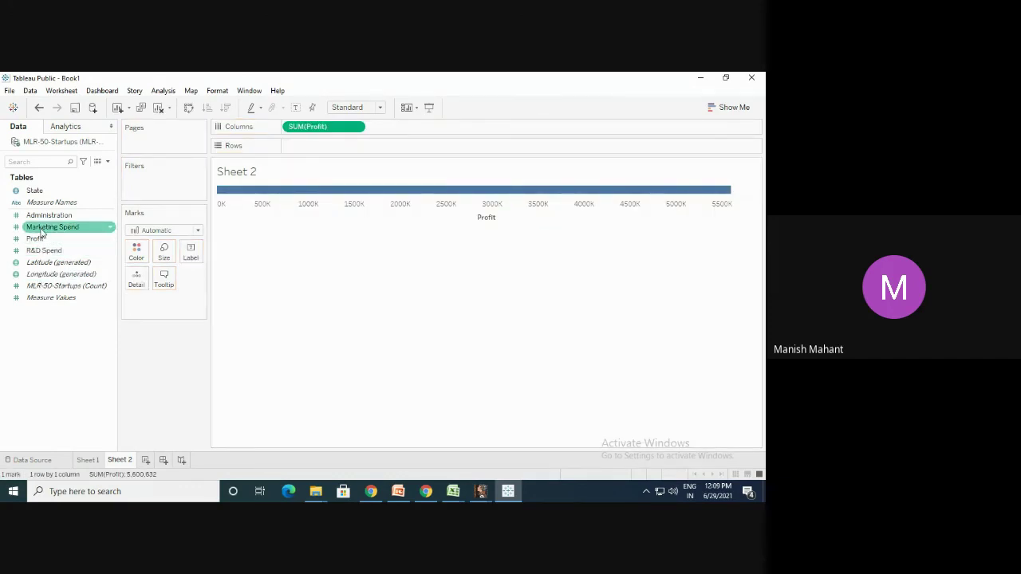
{"action": "left_click_drag", "start_coordinate": [40, 251], "coordinate": [301, 158]}
{"action": "left_click_drag", "start_coordinate": [52, 227], "coordinate": [390, 156]}
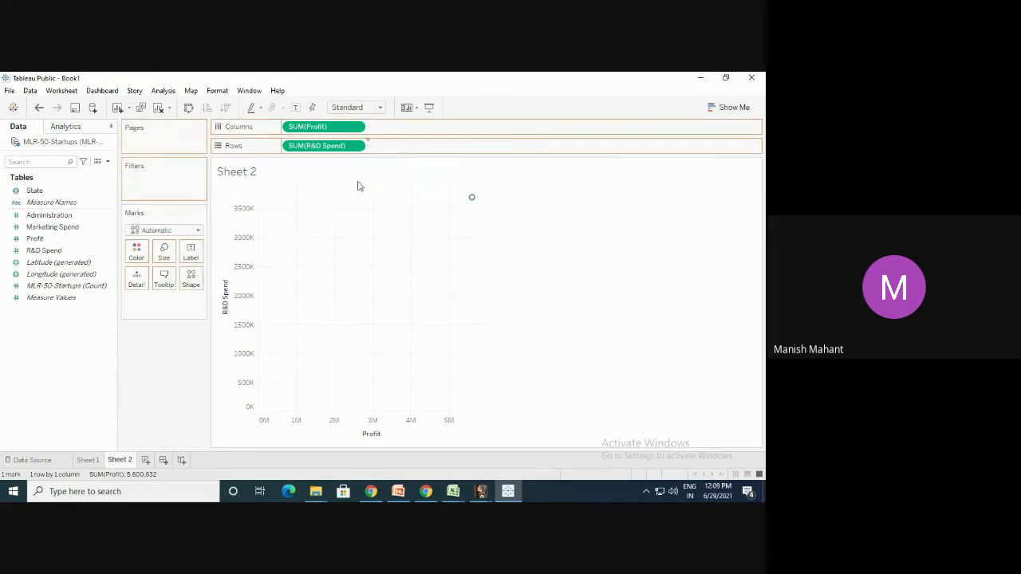
{"action": "left_click_drag", "start_coordinate": [40, 219], "coordinate": [463, 155]}
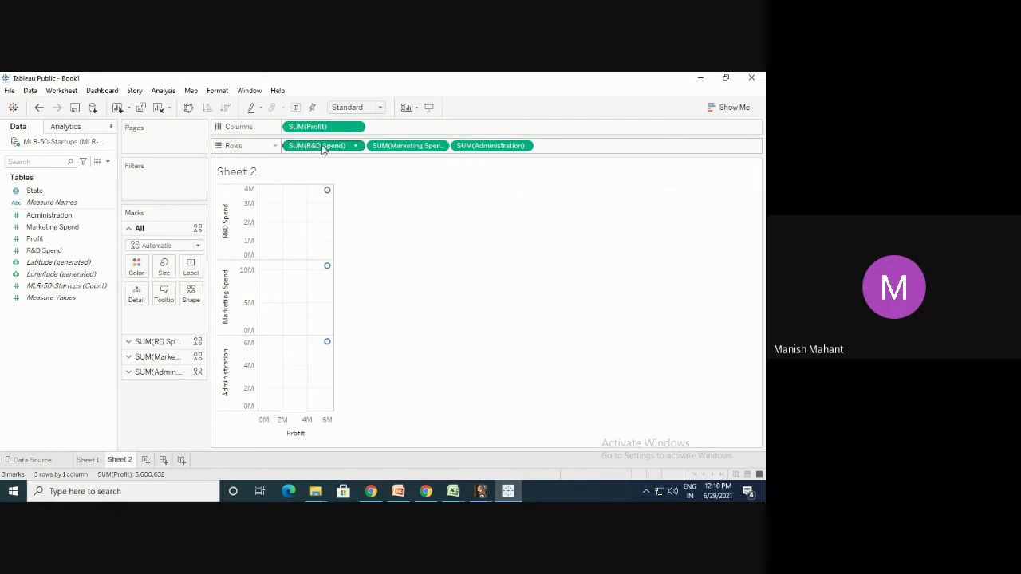
Rearrange the fields so R&D Spend, Marketing Spend and Profit are on Columns with only Administration on Rows
{"action": "left_click_drag", "start_coordinate": [350, 128], "coordinate": [614, 150]}
{"action": "left_click_drag", "start_coordinate": [296, 147], "coordinate": [297, 129]}
{"action": "left_click_drag", "start_coordinate": [351, 151], "coordinate": [464, 136]}
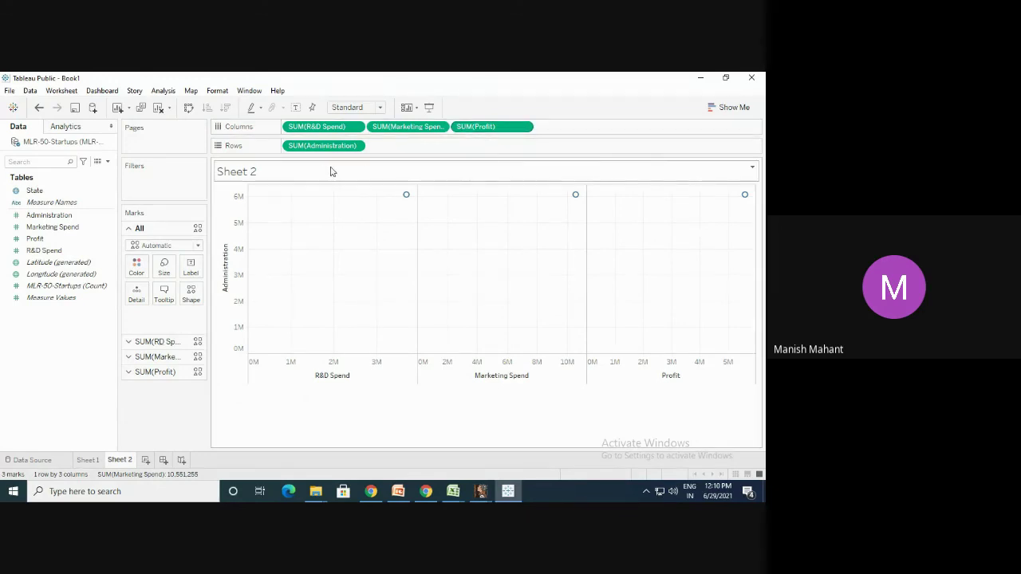
Convert Administration to a dimension and move Profit from Columns to Rows after Administration
{"action": "left_click", "coordinate": [355, 147]}
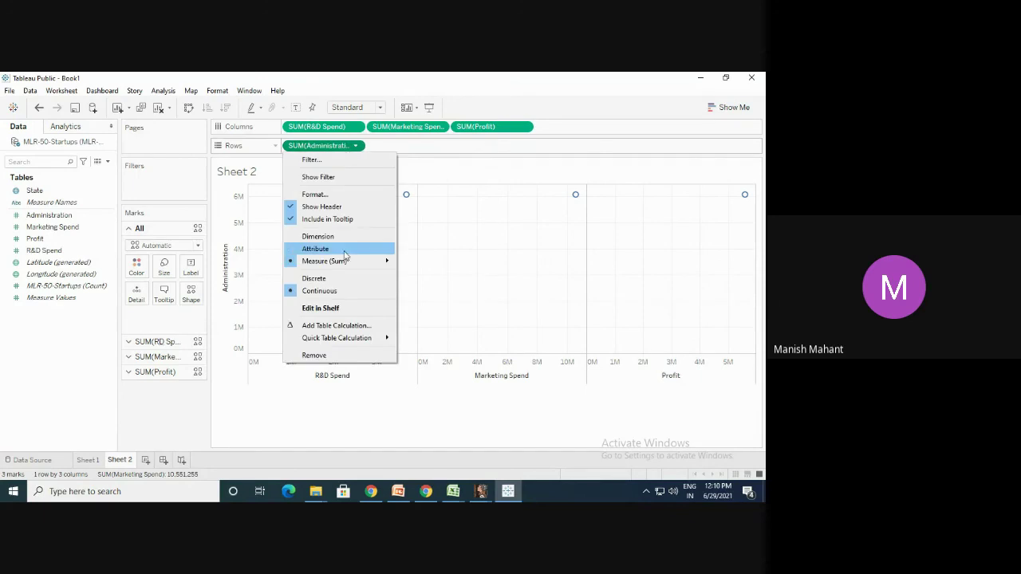
{"action": "left_click", "coordinate": [311, 237]}
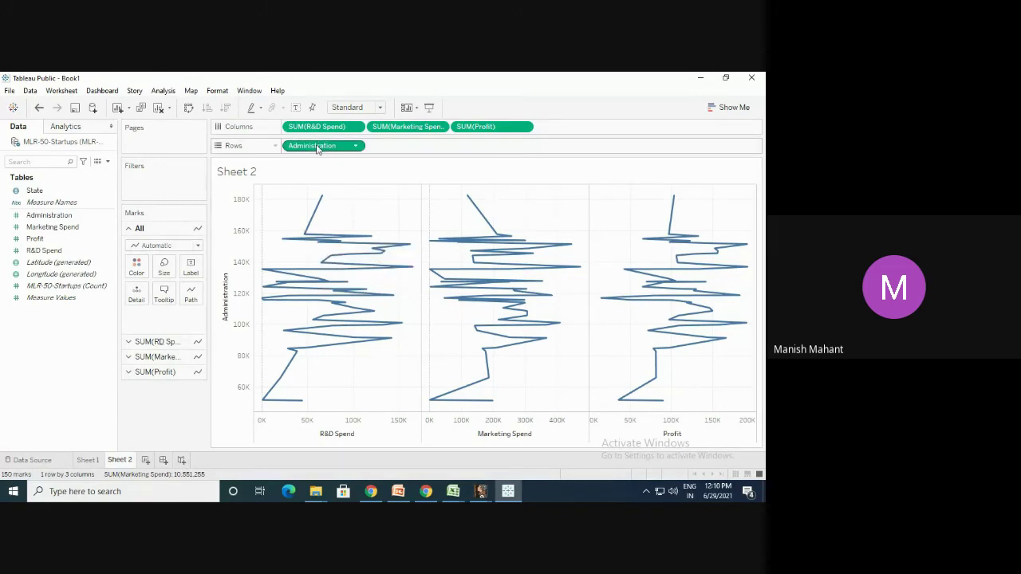
{"action": "left_click_drag", "start_coordinate": [480, 128], "coordinate": [471, 146]}
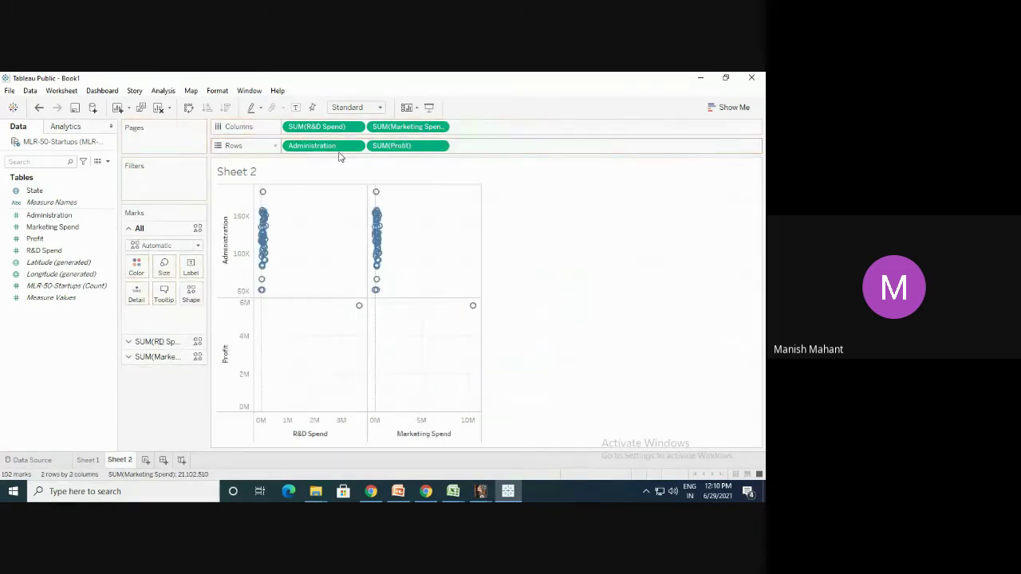
Move Administration from Rows to the end of Columns and convert Profit on Rows to a dimension
{"action": "left_click_drag", "start_coordinate": [337, 146], "coordinate": [488, 126]}
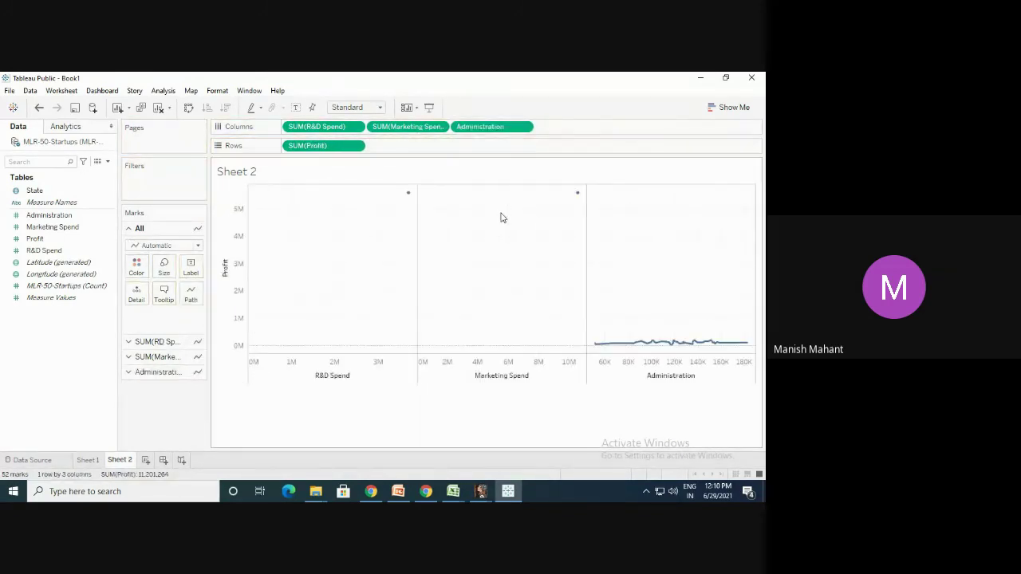
{"action": "left_click", "coordinate": [355, 146]}
{"action": "left_click", "coordinate": [313, 237]}
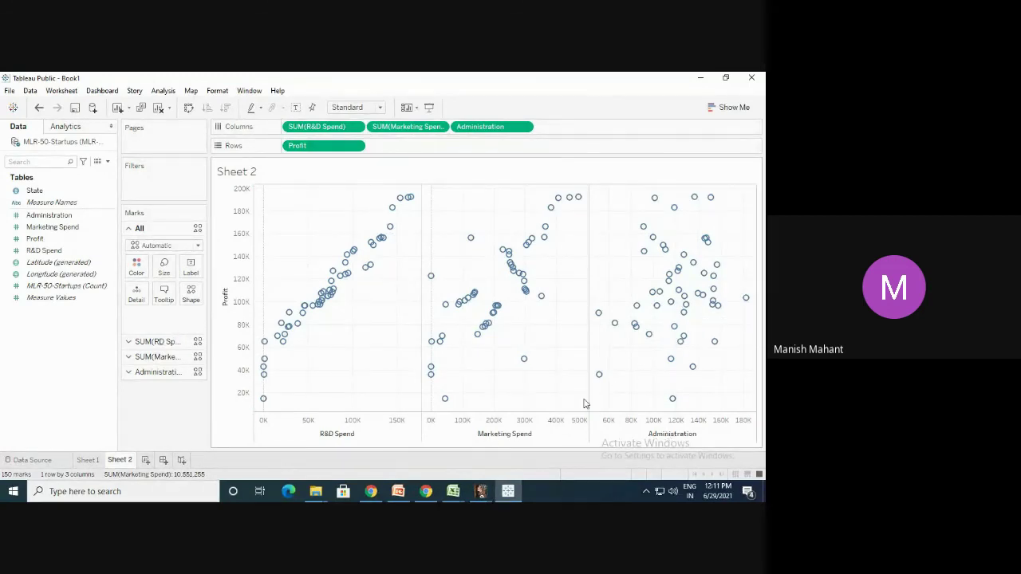
{"action": "mouse_move", "coordinate": [673, 397]}
{"action": "mouse_move", "coordinate": [338, 307]}
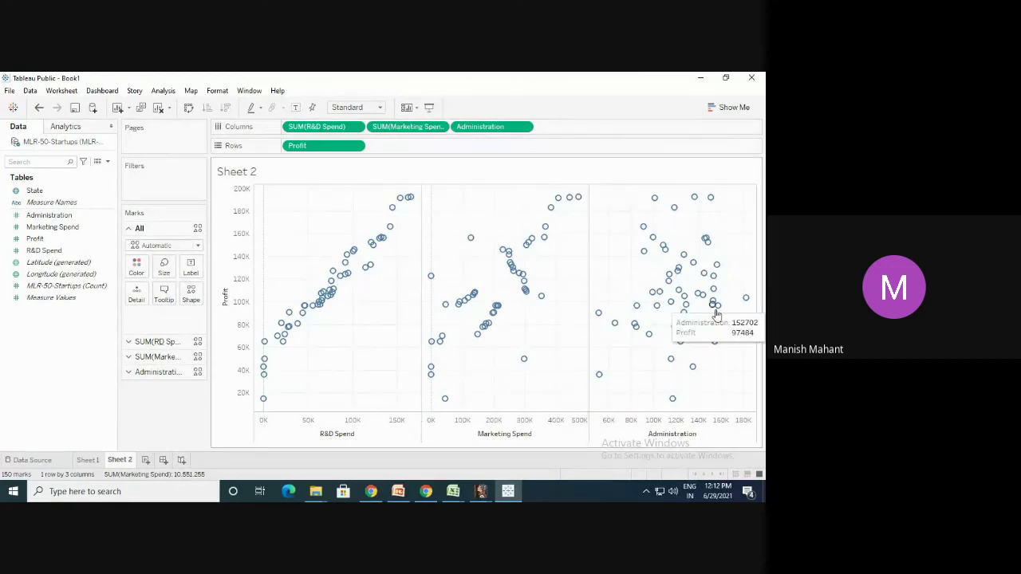
Add linear trend lines to the R&D Spend, Marketing Spend and Administration scatter plots
{"action": "left_click", "coordinate": [67, 128]}
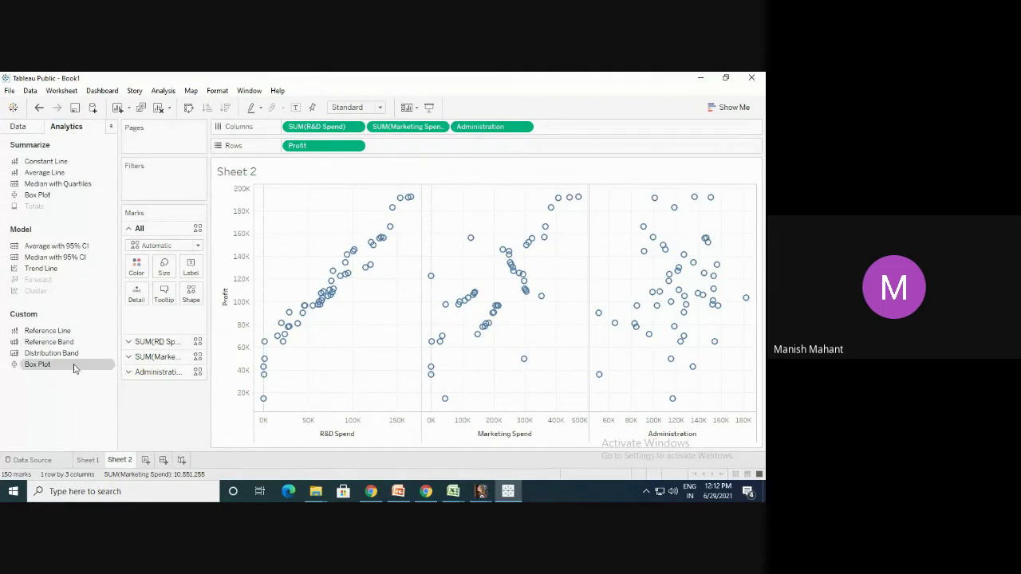
{"action": "left_click_drag", "start_coordinate": [40, 268], "coordinate": [310, 249]}
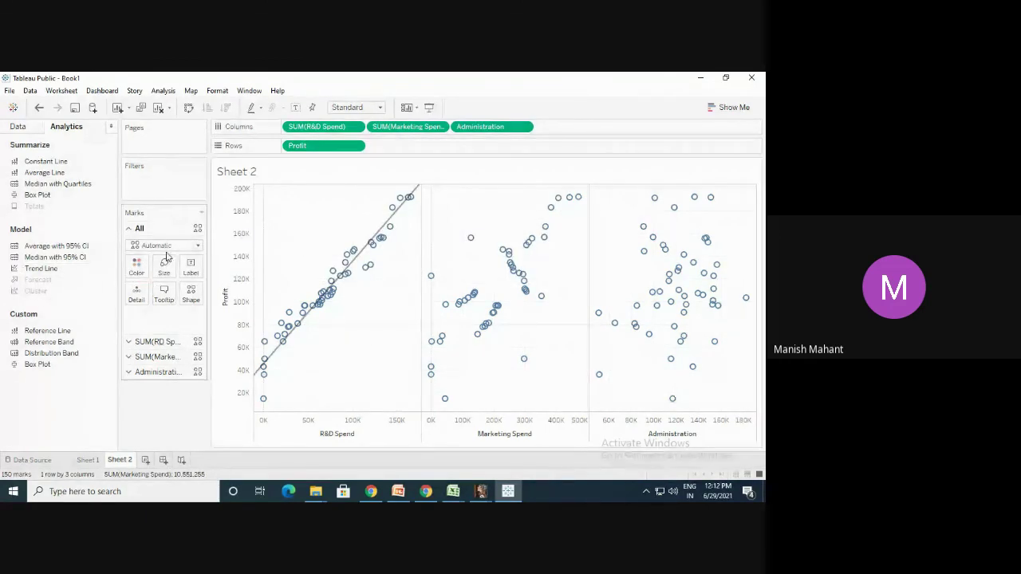
{"action": "left_click_drag", "start_coordinate": [34, 270], "coordinate": [319, 262]}
{"action": "left_click_drag", "start_coordinate": [38, 269], "coordinate": [316, 276]}
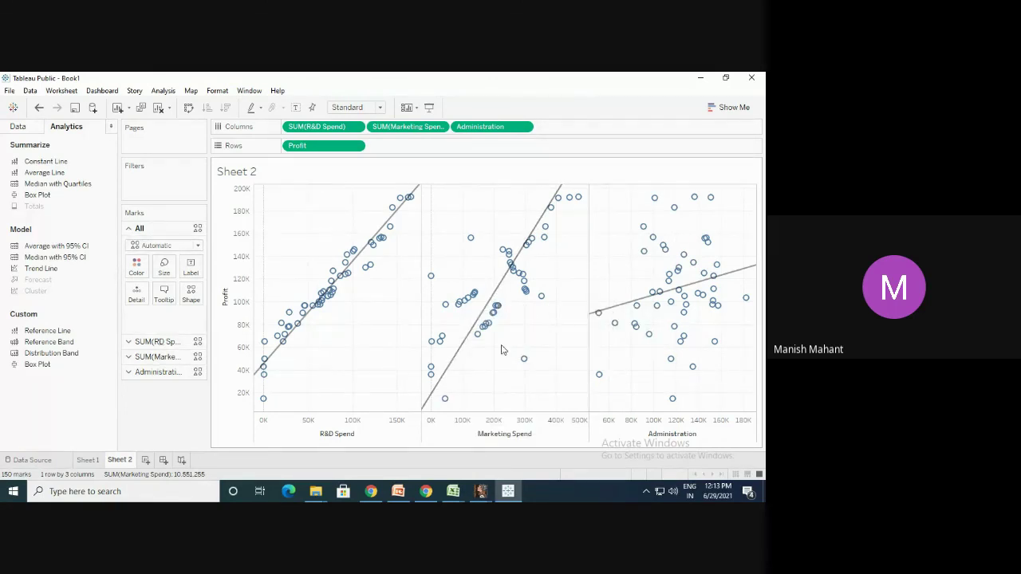
{"action": "mouse_move", "coordinate": [505, 318]}
{"action": "mouse_move", "coordinate": [672, 358]}
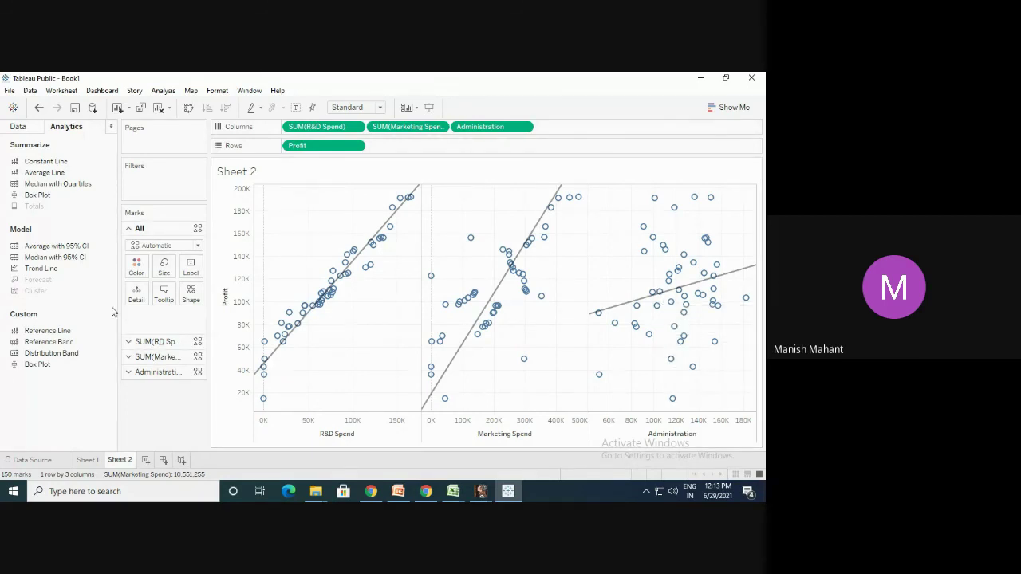
Try exponential trend lines for R&D Spend and Marketing Spend and a logarithmic one for Administration
{"action": "left_click_drag", "start_coordinate": [36, 274], "coordinate": [371, 247]}
{"action": "left_click_drag", "start_coordinate": [64, 271], "coordinate": [384, 262]}
{"action": "left_click_drag", "start_coordinate": [56, 264], "coordinate": [373, 279]}
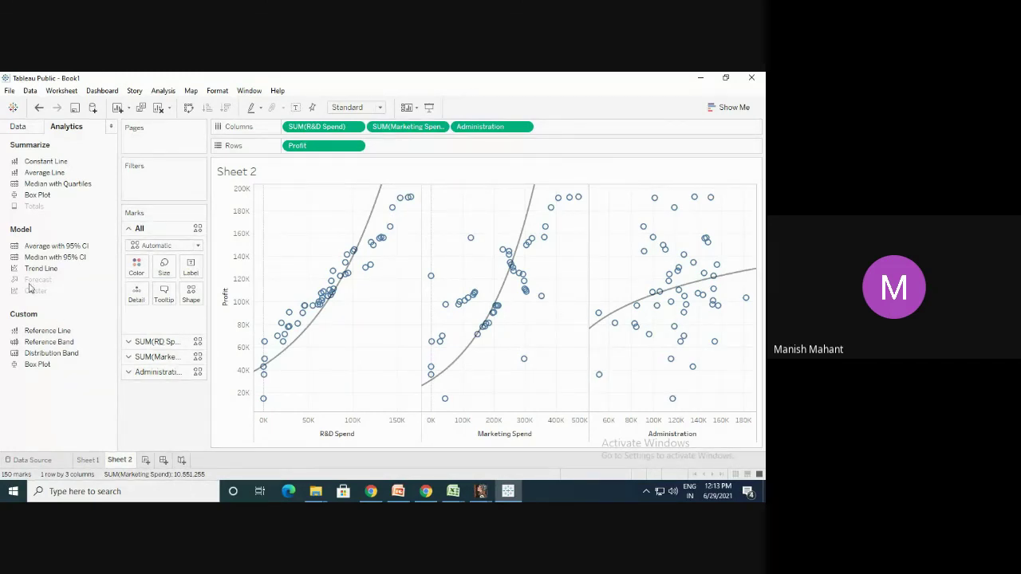
Try logarithmic trend lines for R&D Spend and Marketing Spend, and undo the median band added to Administration
{"action": "left_click_drag", "start_coordinate": [42, 269], "coordinate": [435, 249]}
{"action": "left_click_drag", "start_coordinate": [41, 269], "coordinate": [375, 257]}
{"action": "left_click_drag", "start_coordinate": [57, 262], "coordinate": [368, 281]}
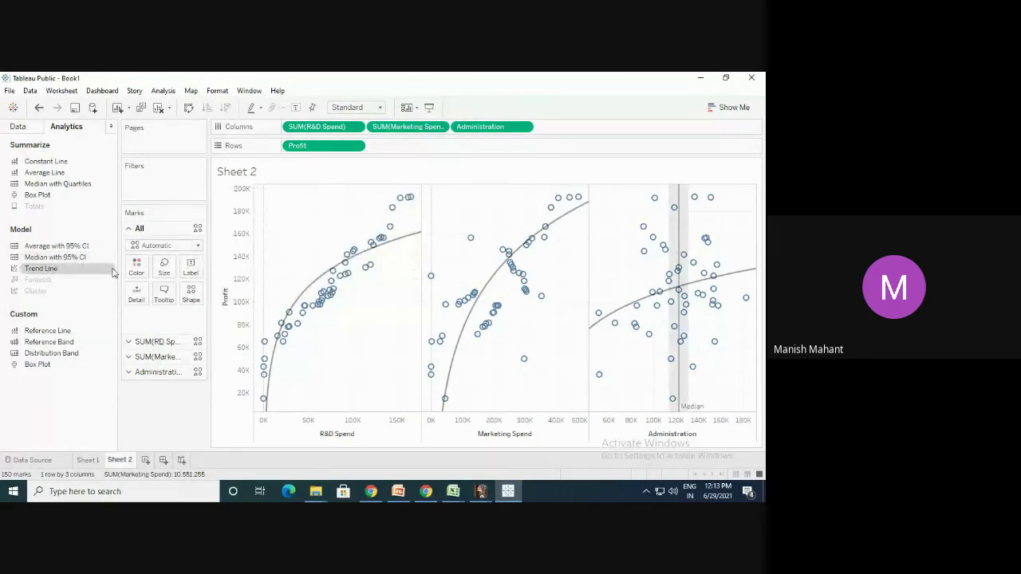
{"action": "key", "text": "ctrl+z"}
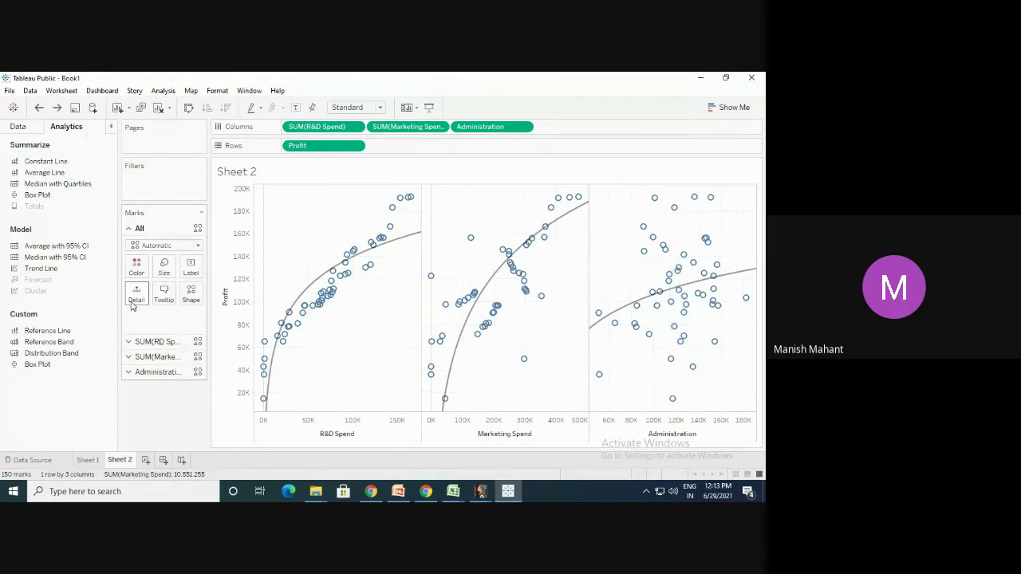
Try polynomial trend lines on the R&D Spend, Marketing Spend and Administration plots
{"action": "left_click_drag", "start_coordinate": [36, 268], "coordinate": [435, 283]}
{"action": "left_click_drag", "start_coordinate": [41, 268], "coordinate": [490, 253]}
{"action": "left_click_drag", "start_coordinate": [35, 269], "coordinate": [435, 277]}
{"action": "left_click_drag", "start_coordinate": [36, 269], "coordinate": [482, 278]}
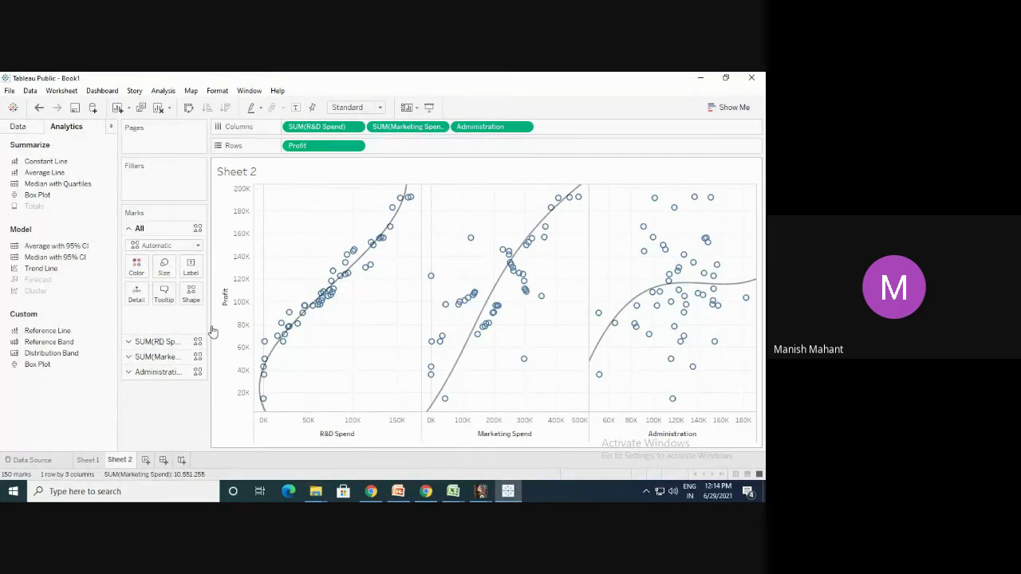
Change the trend lines of all three scatter plots back to the linear model
{"action": "left_click_drag", "start_coordinate": [41, 272], "coordinate": [318, 246]}
{"action": "left_click_drag", "start_coordinate": [44, 273], "coordinate": [320, 263]}
{"action": "left_click_drag", "start_coordinate": [42, 269], "coordinate": [318, 274]}
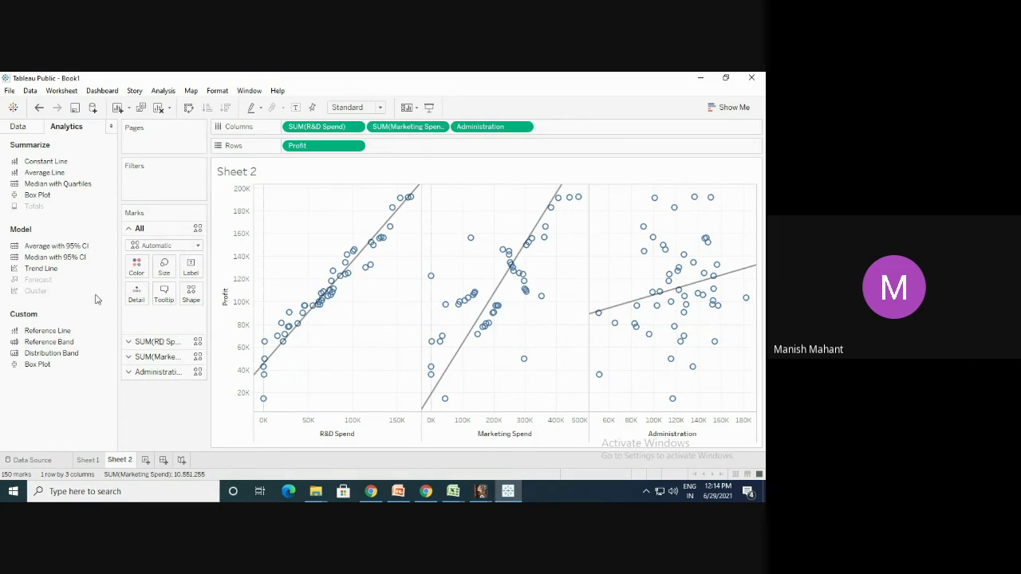
Remove the trend lines from all three scatter plots
{"action": "left_click_drag", "start_coordinate": [353, 261], "coordinate": [98, 276]}
{"action": "left_click_drag", "start_coordinate": [506, 286], "coordinate": [98, 276]}
{"action": "left_click_drag", "start_coordinate": [1, 320], "coordinate": [22, 310]}
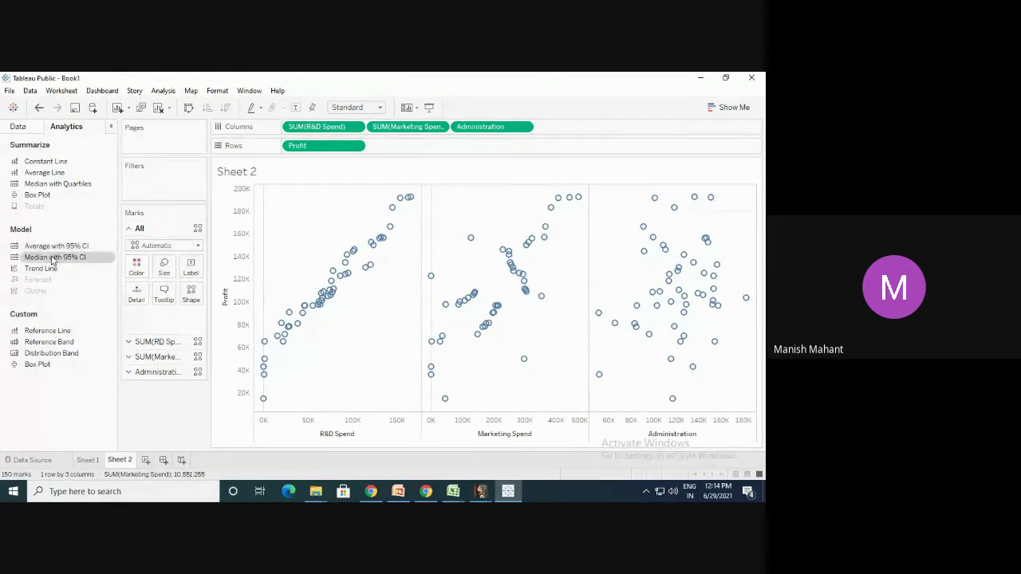
Try adding an average with 95% confidence interval to the scatter plots, then undo it
{"action": "left_click_drag", "start_coordinate": [66, 250], "coordinate": [337, 245]}
{"action": "left_click_drag", "start_coordinate": [72, 248], "coordinate": [310, 248]}
{"action": "key", "text": "ctrl+z"}
Add the median with 95% confidence interval for Profit and all three spending fields, and inspect the R&D Spend median and nearby points
{"action": "left_click_drag", "start_coordinate": [66, 257], "coordinate": [318, 254]}
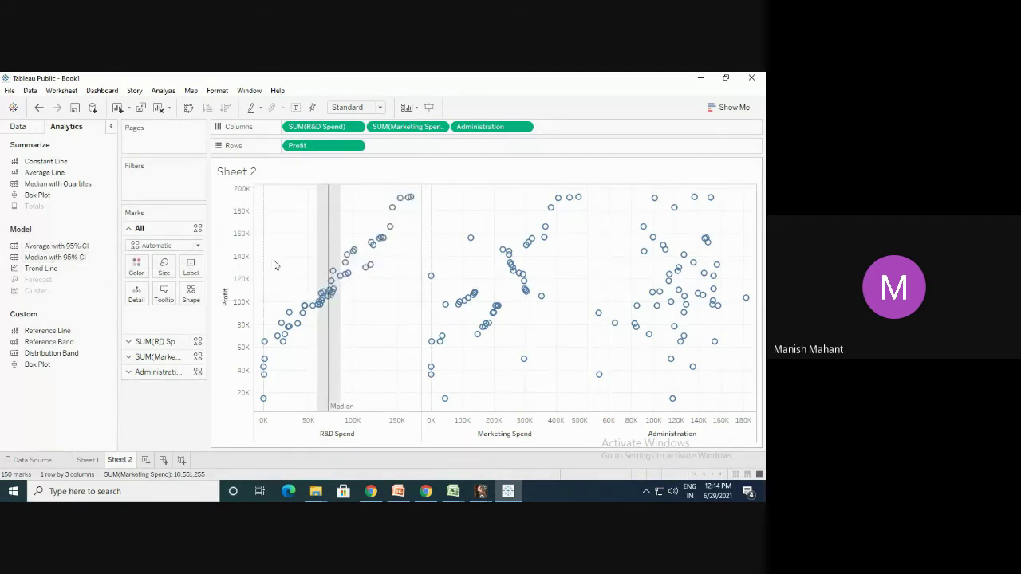
{"action": "left_click_drag", "start_coordinate": [57, 259], "coordinate": [319, 292]}
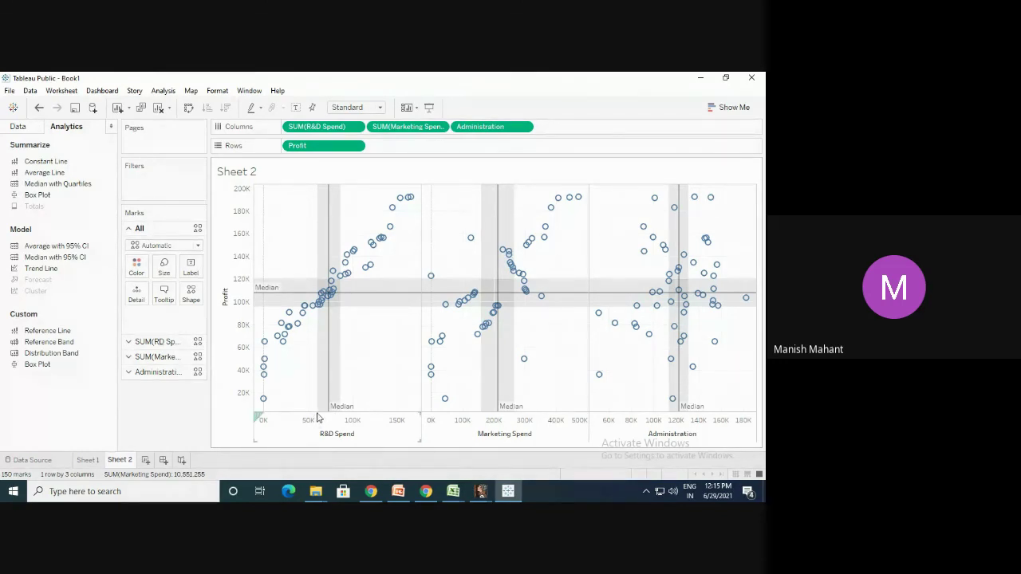
{"action": "mouse_move", "coordinate": [317, 413]}
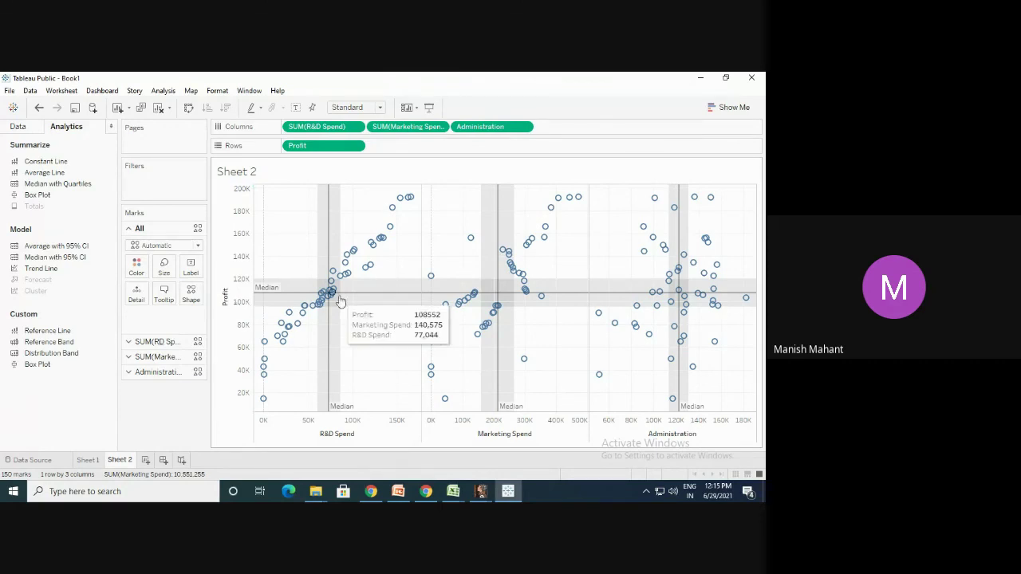
{"action": "mouse_move", "coordinate": [317, 308]}
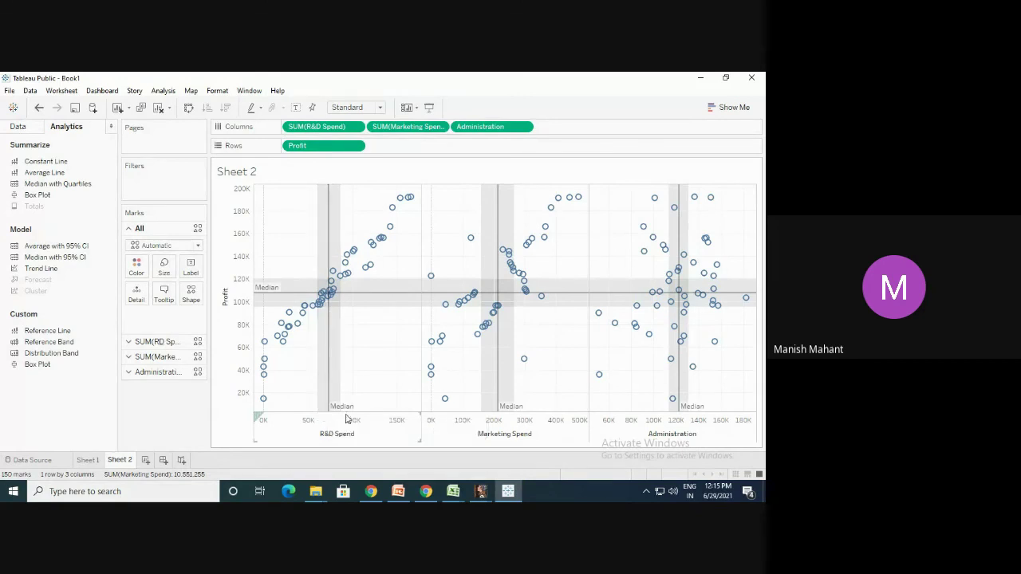
{"action": "mouse_move", "coordinate": [337, 415]}
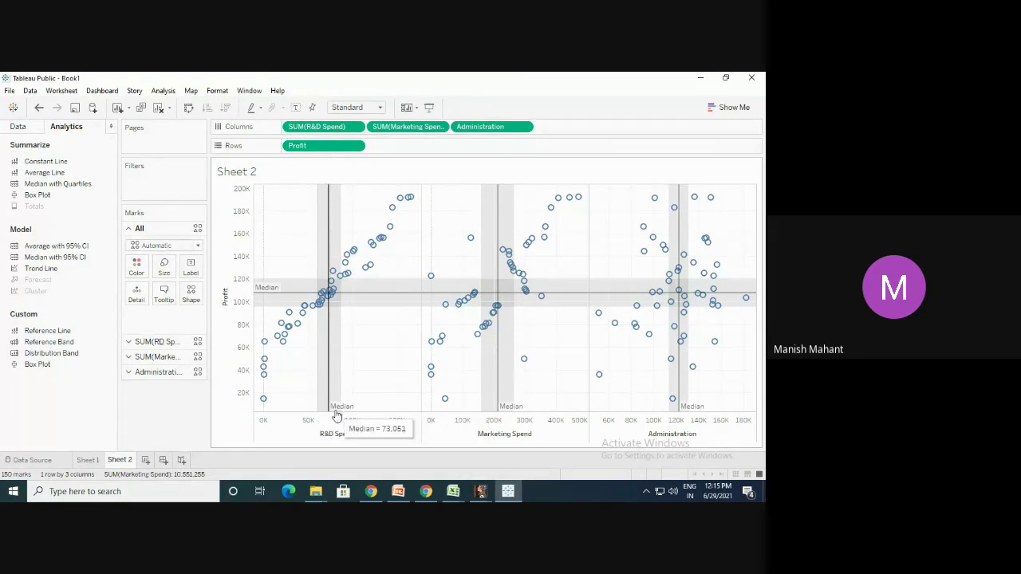
{"action": "mouse_move", "coordinate": [332, 288]}
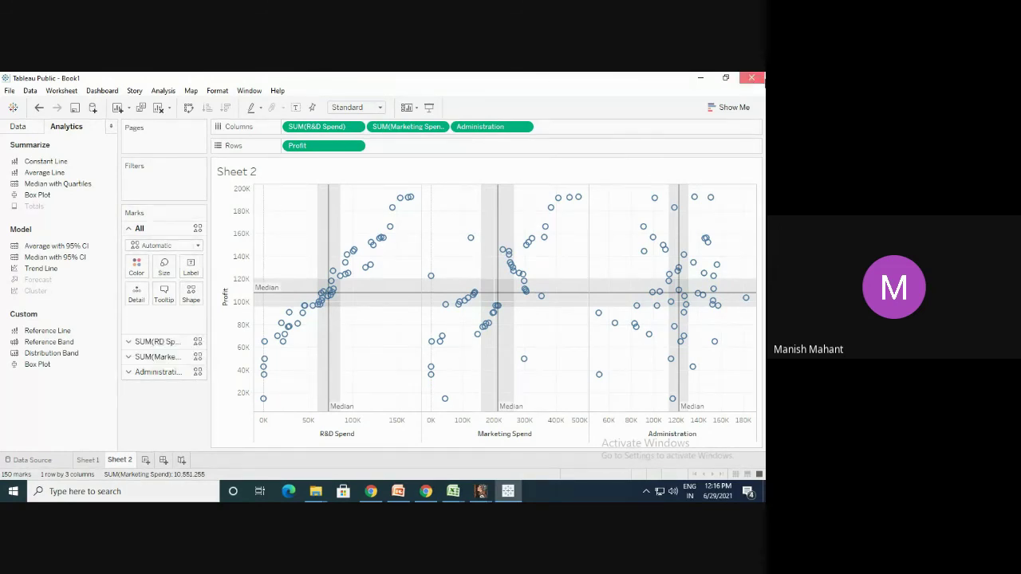
Close Tableau Public and return to the desktop
{"action": "left_click", "coordinate": [751, 78]}
{"action": "left_click", "coordinate": [406, 296]}
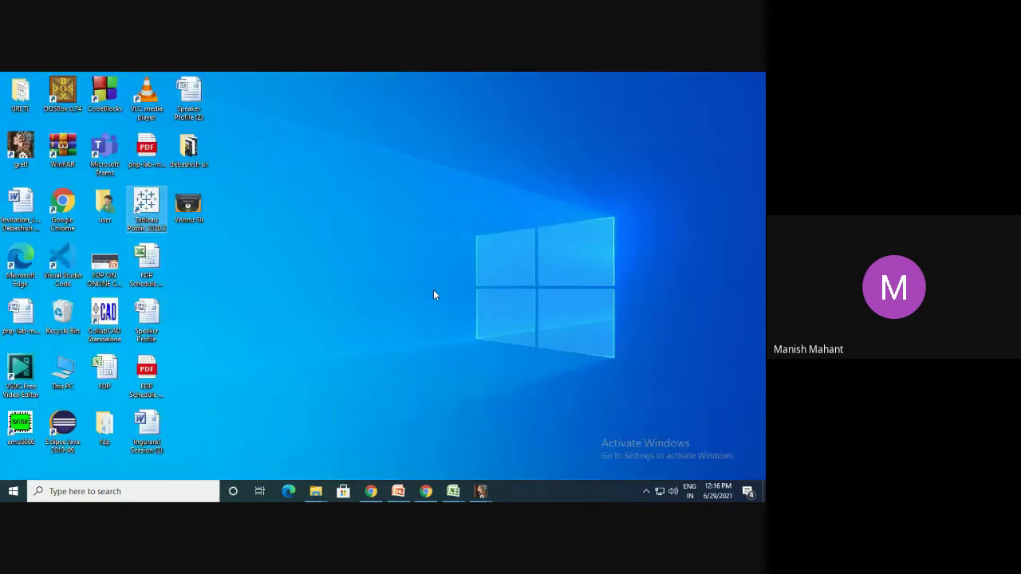
{"action": "right_click", "coordinate": [319, 279]}
{"action": "left_click", "coordinate": [383, 310]}
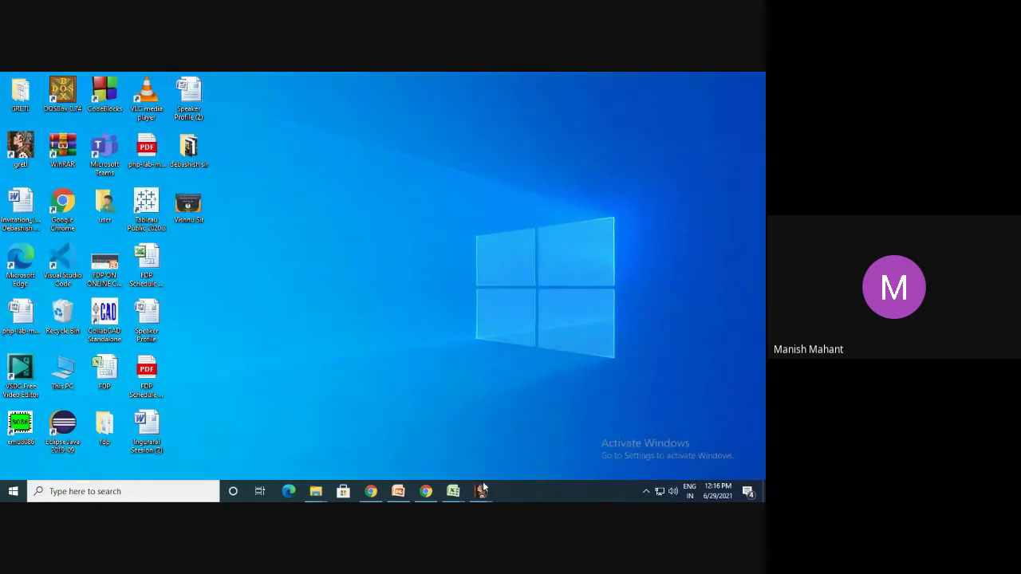
Switch to the REGRESSION MODEL presentation in PowerPoint and show slide 25, Thank You
{"action": "left_click", "coordinate": [401, 491]}
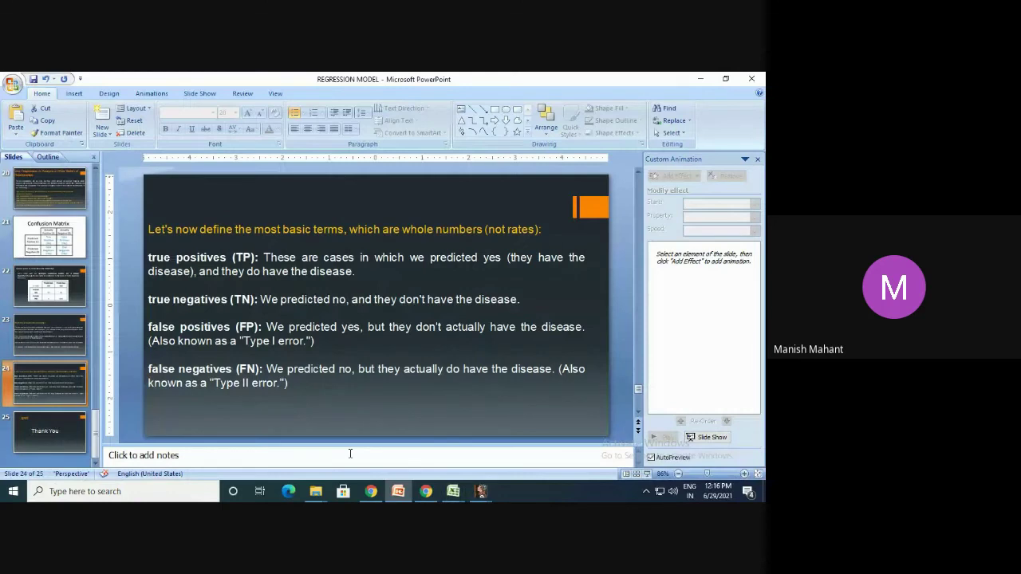
{"action": "left_click", "coordinate": [49, 427]}
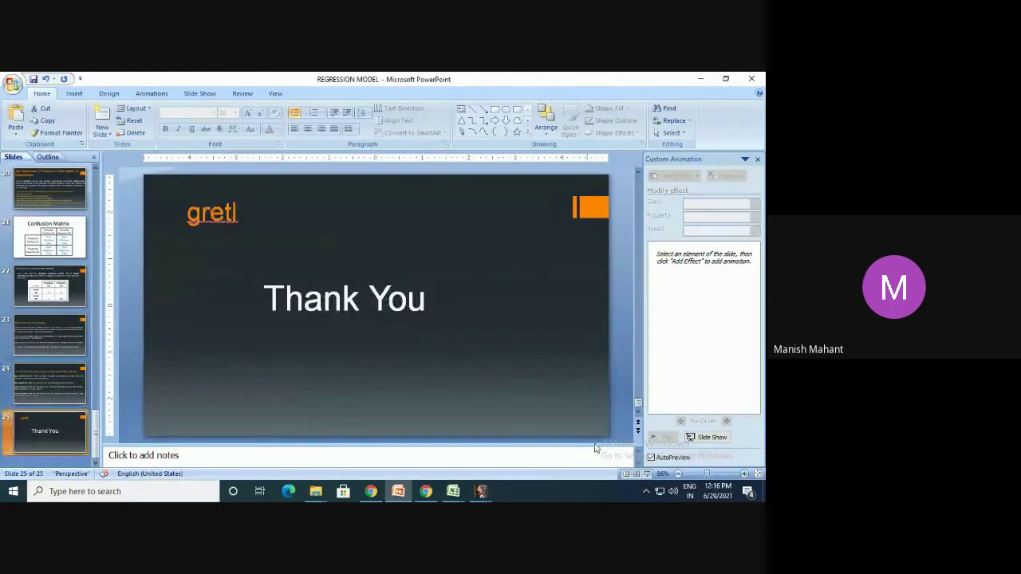